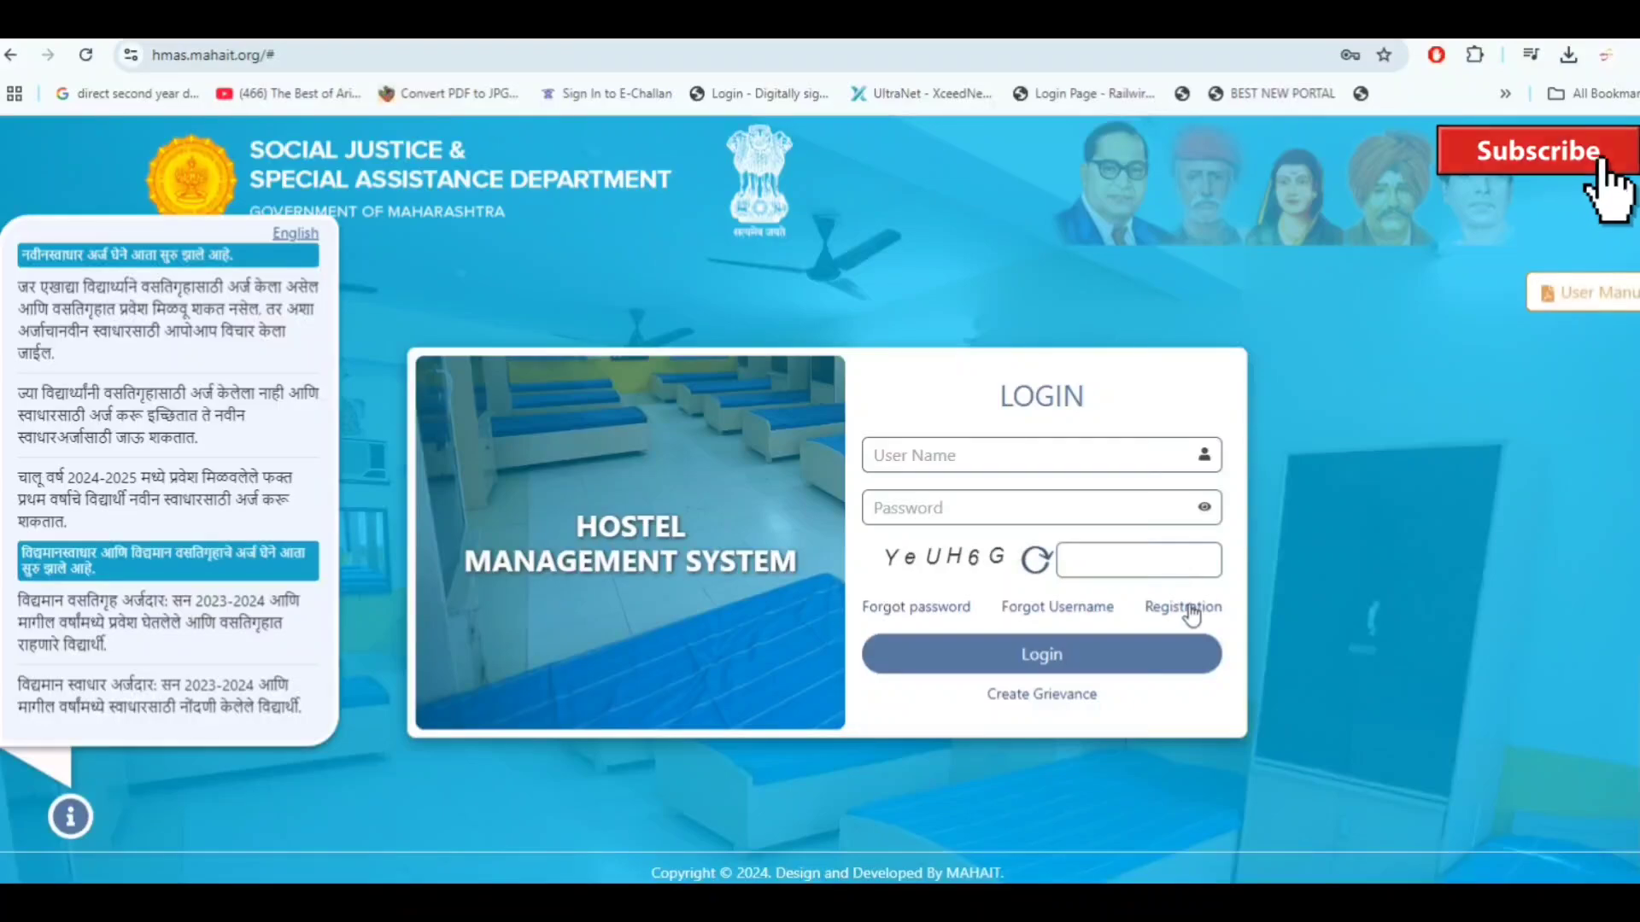
# View the new-user registration form and return to the login page
pyautogui.click(1184, 607)
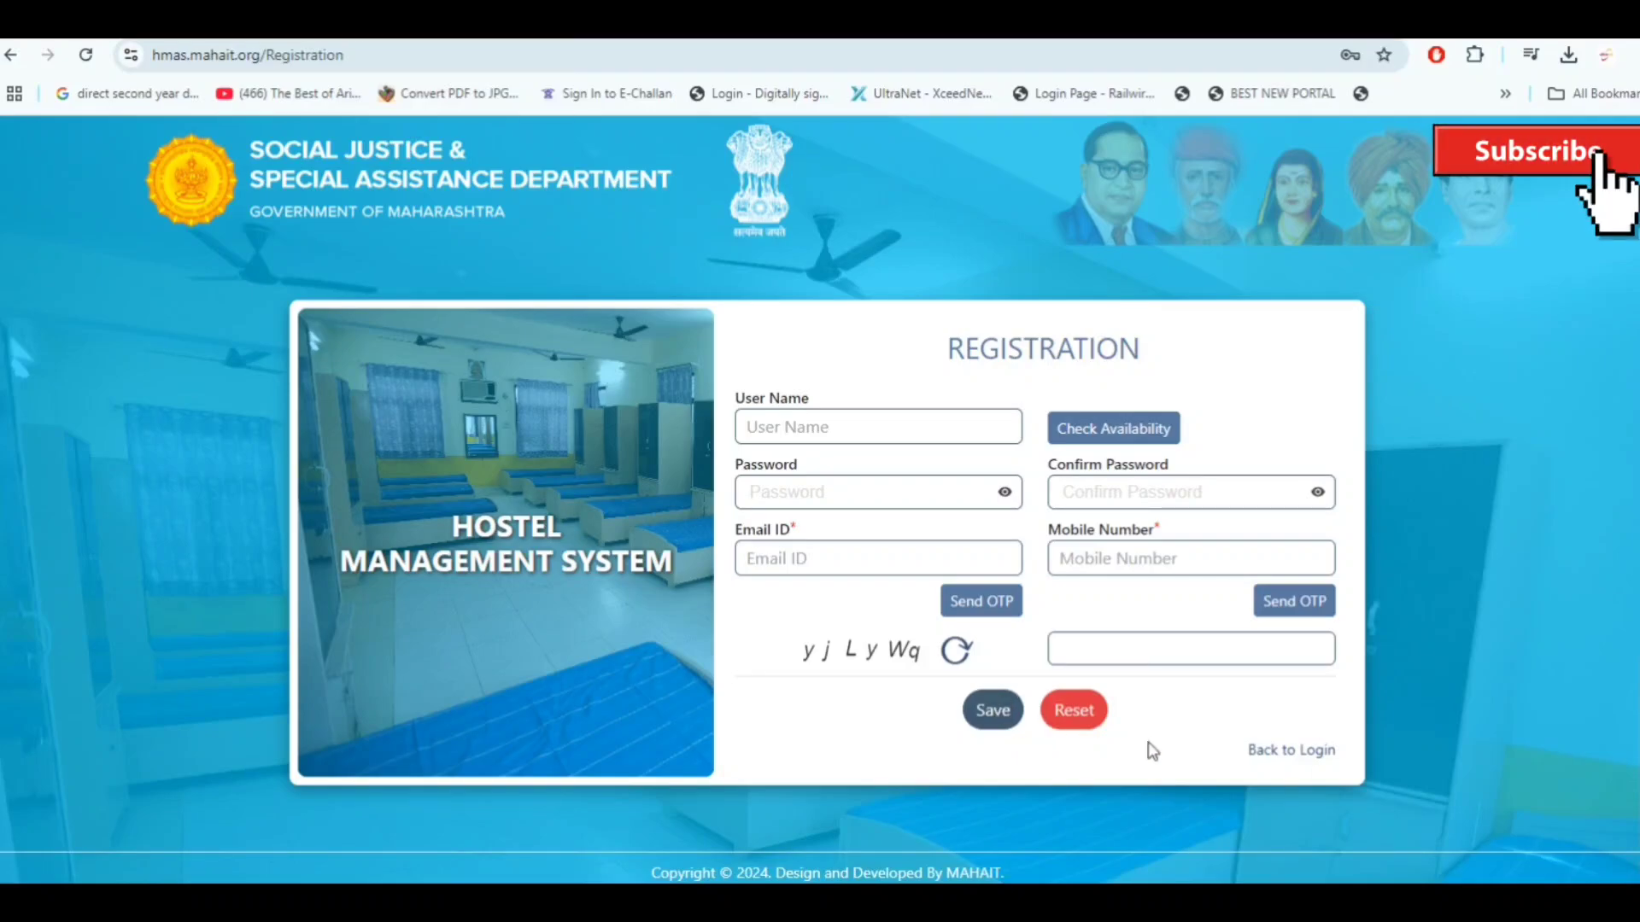
pyautogui.click(1294, 752)
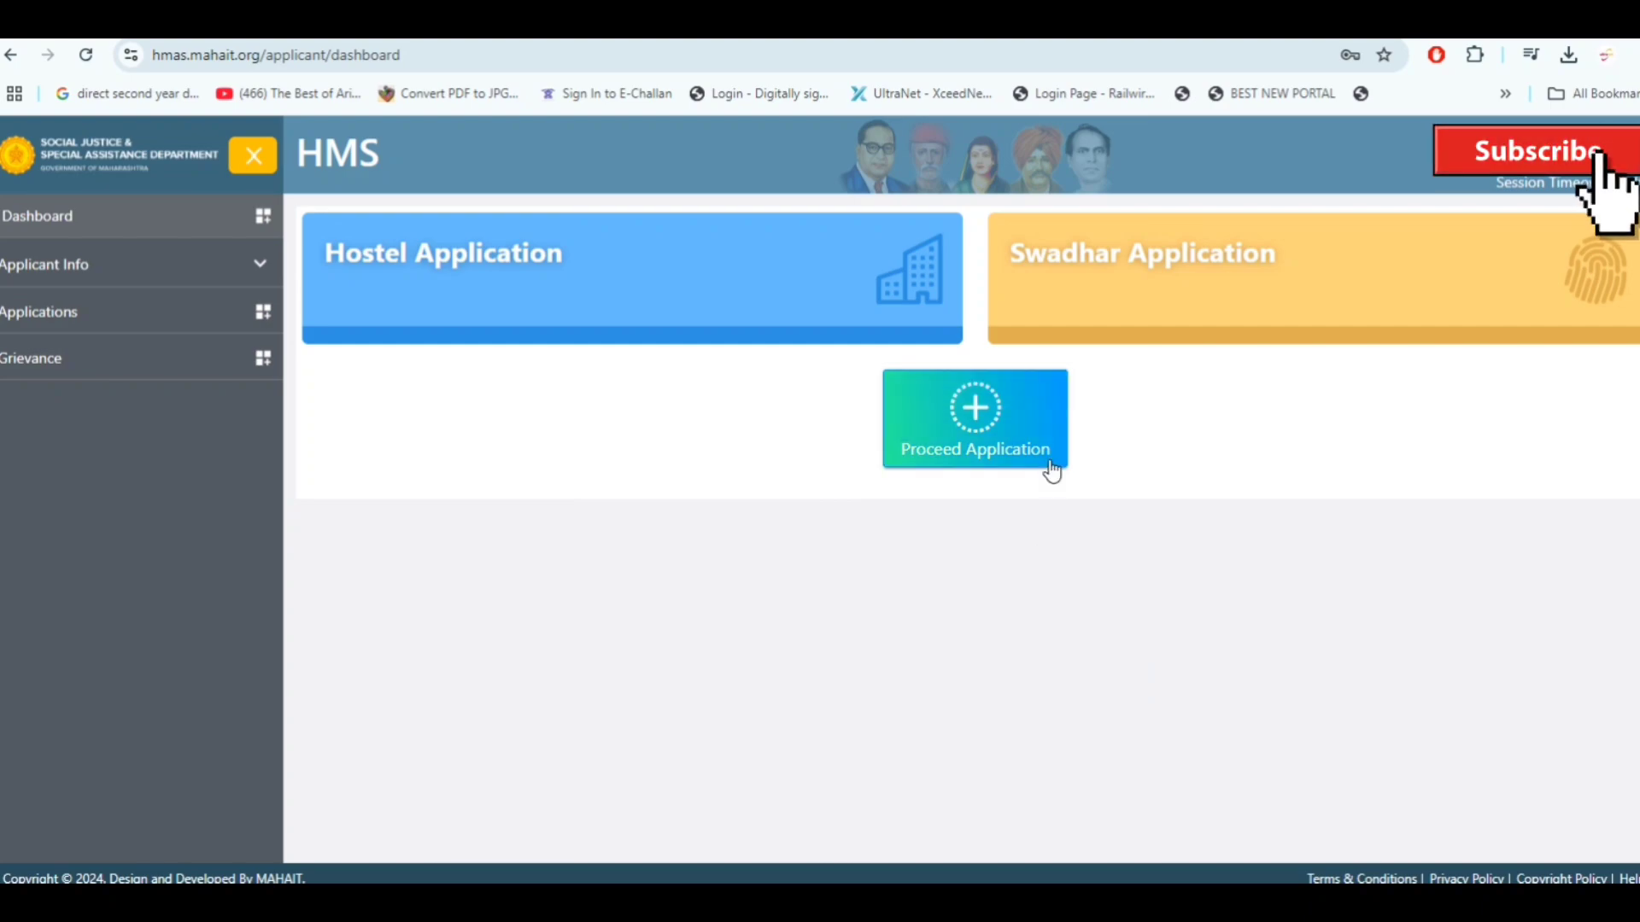
# Proceed to the application form and choose Amravati as the hostel district in the applicant information
pyautogui.click(964, 445)
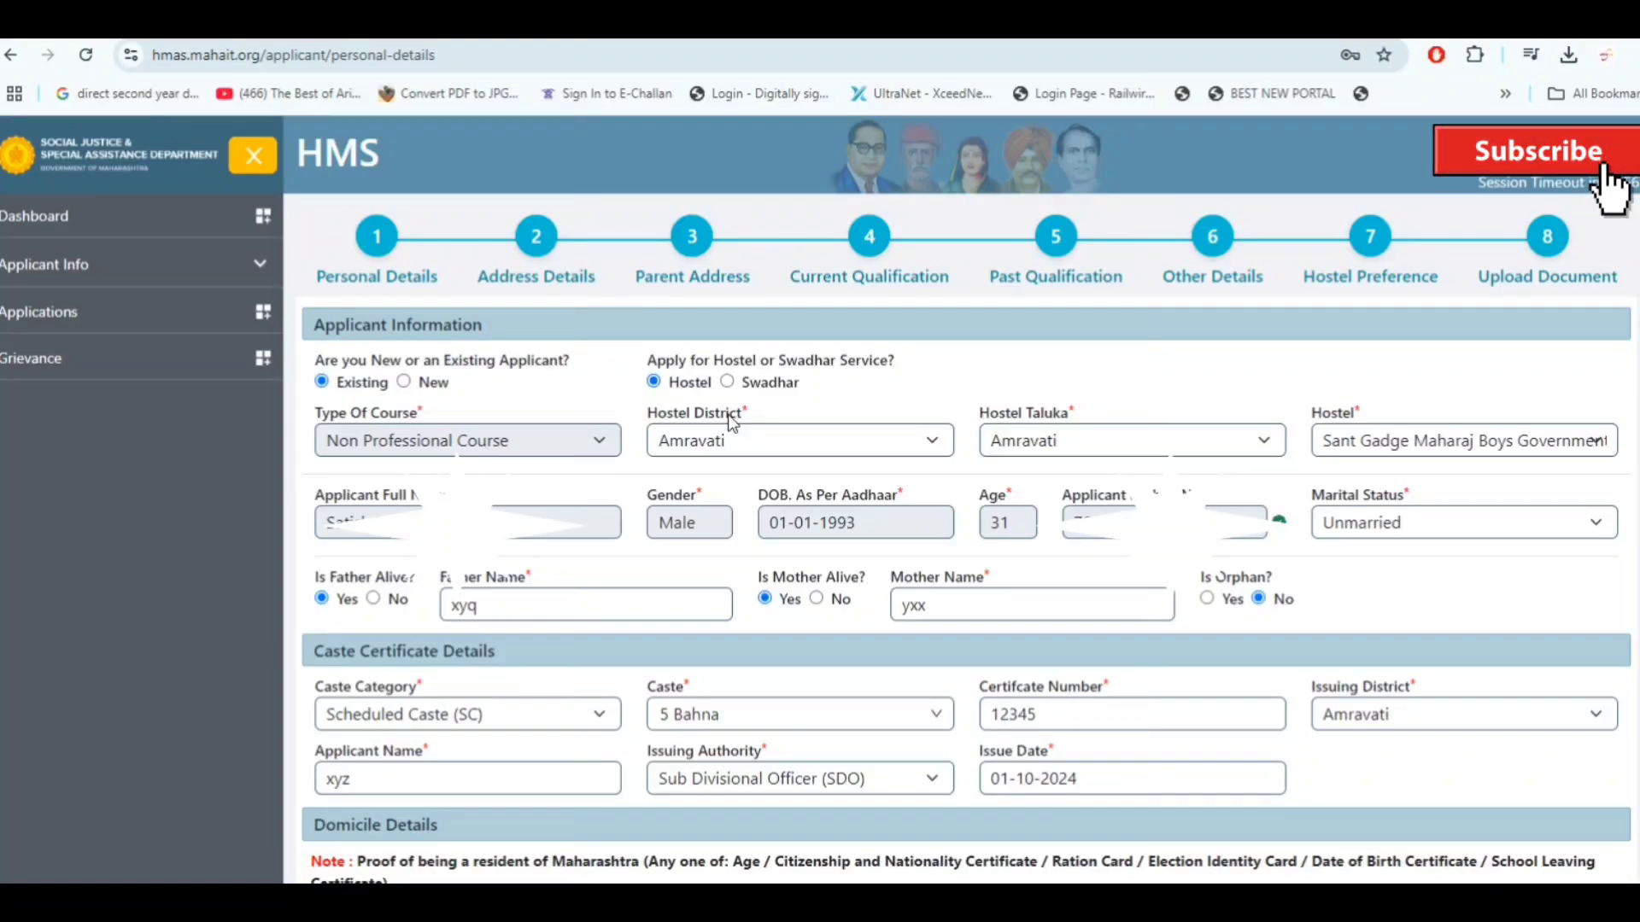
pyautogui.click(771, 444)
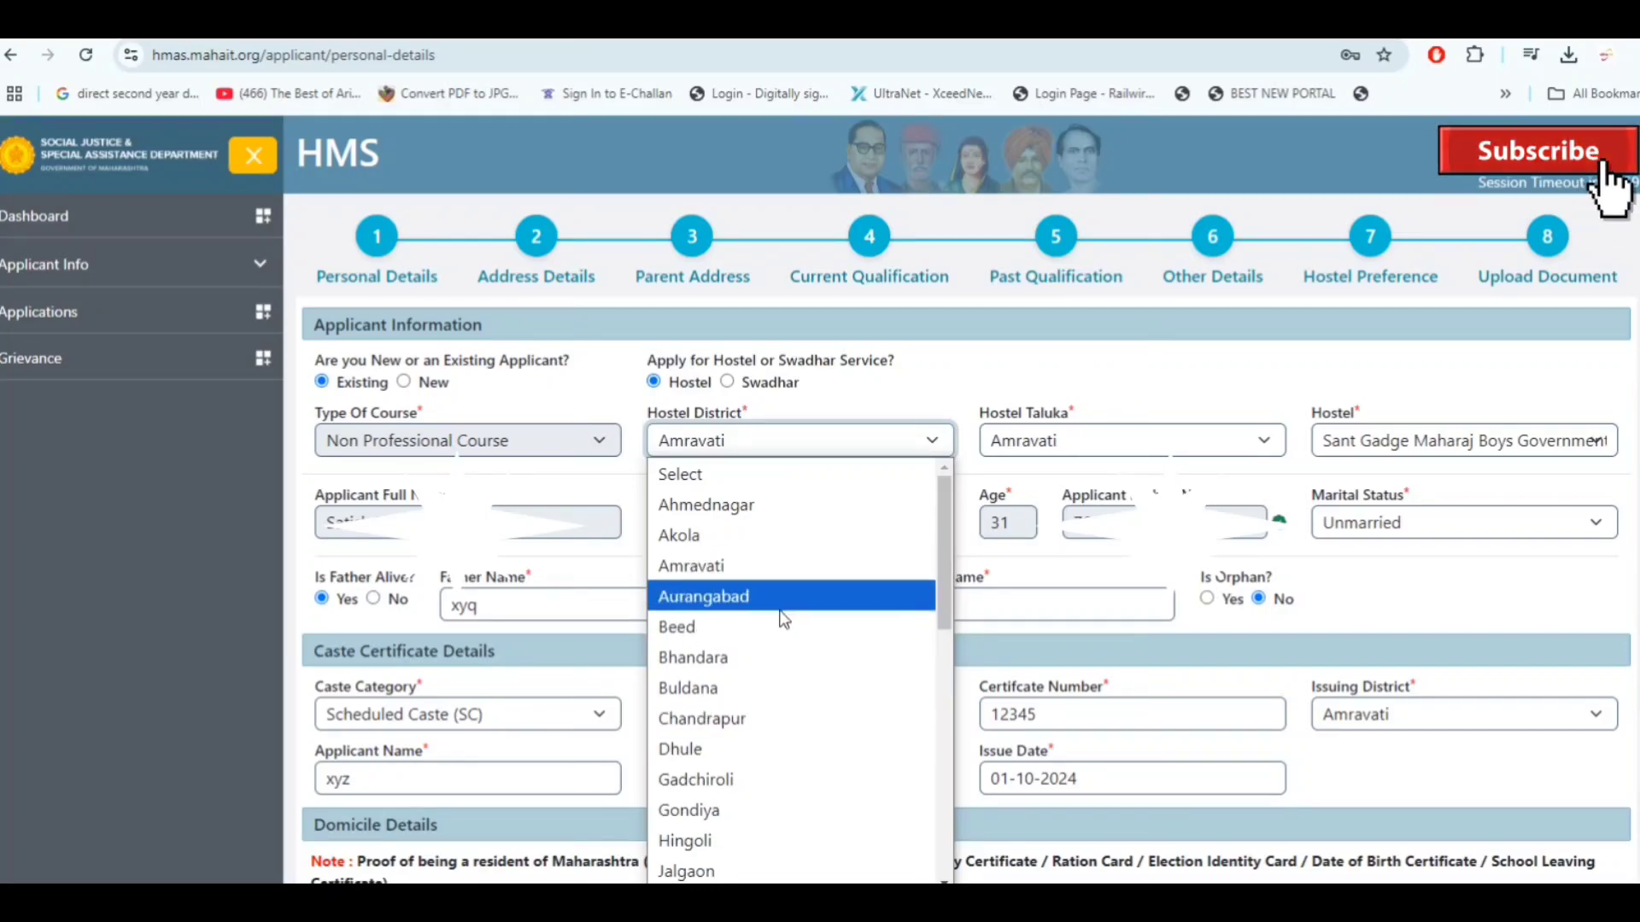
pyautogui.scroll(-8, 765, 820)
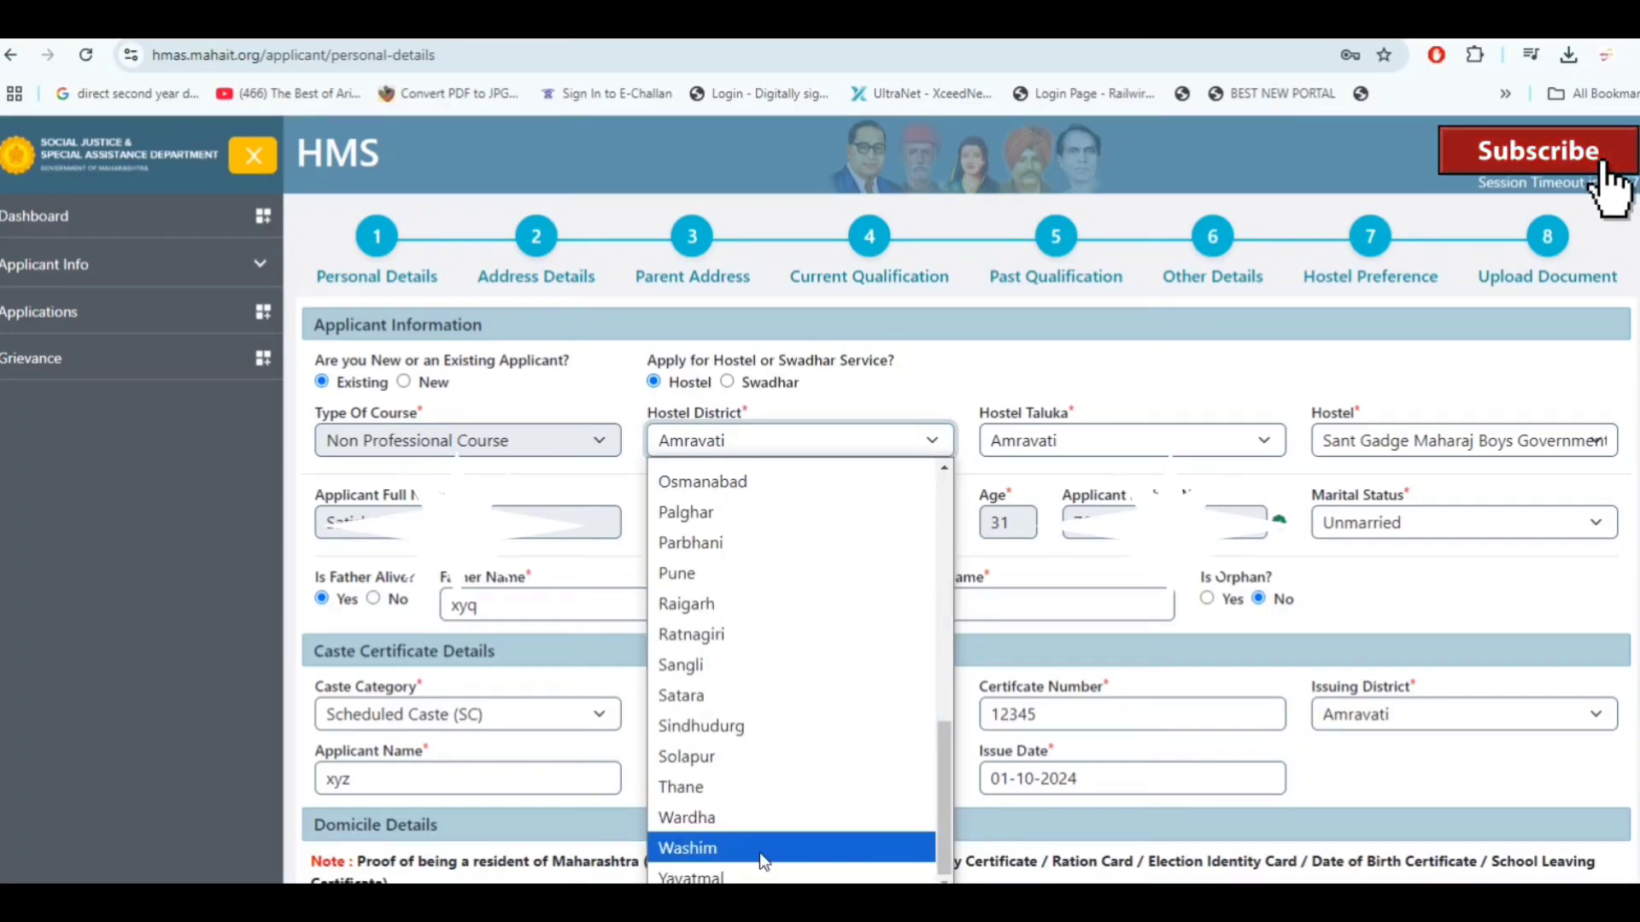
pyautogui.scroll(8, 744, 660)
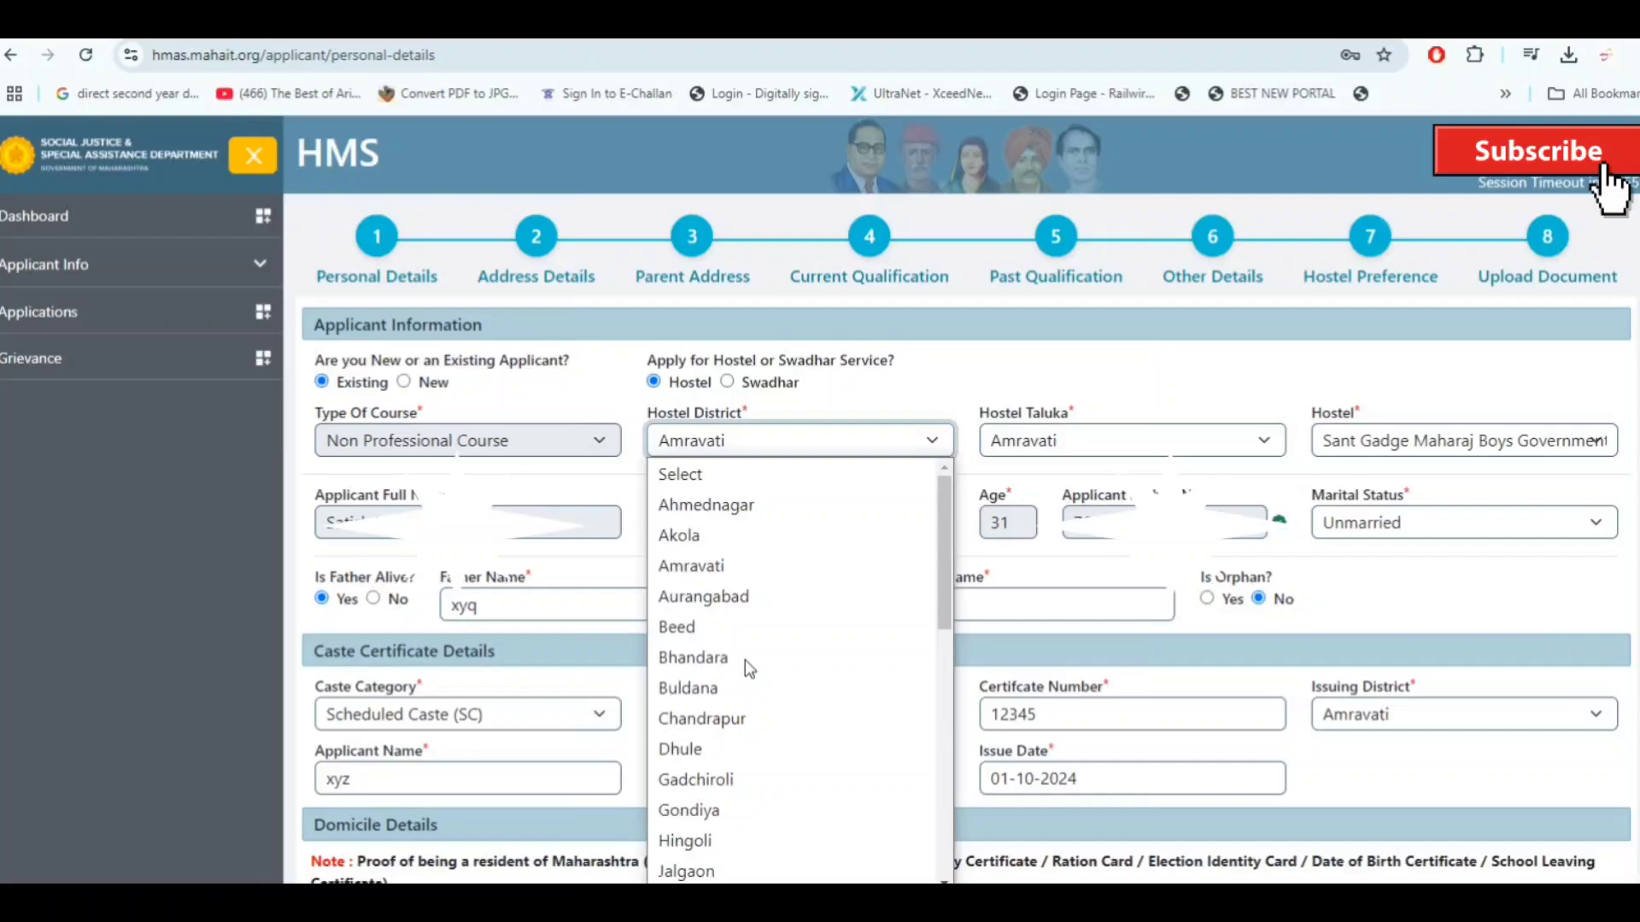
pyautogui.click(771, 568)
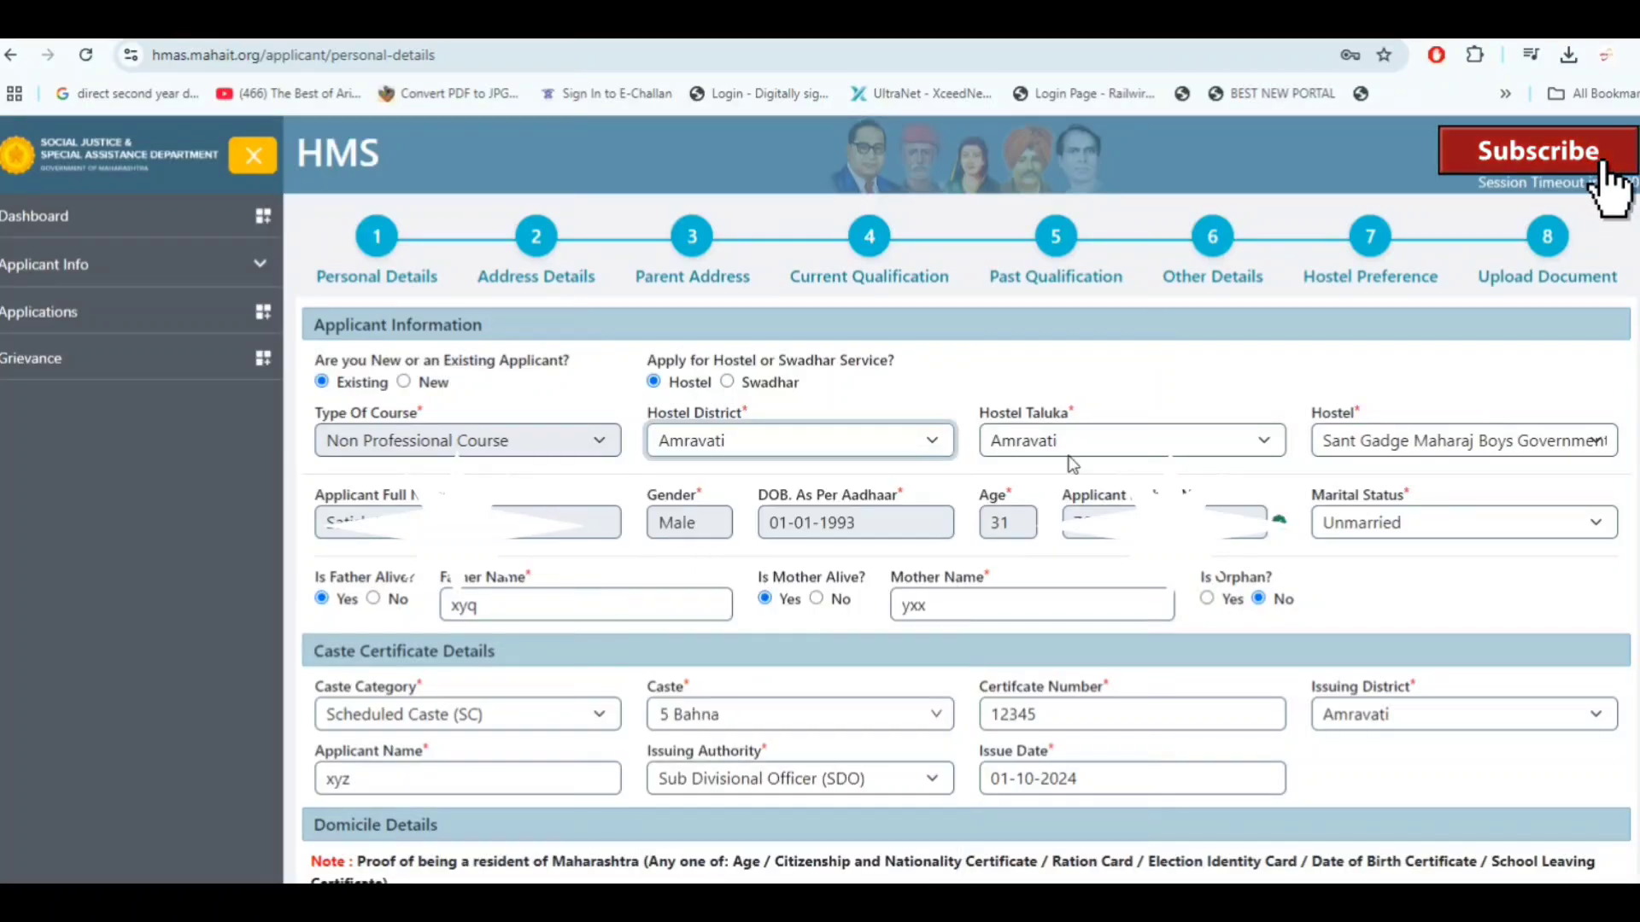
# Set the hostel taluka to Amravati and the hostel to Sant Gadge Maharaj Boys Government Hostel Nimbora Amravati
pyautogui.click(1074, 452)
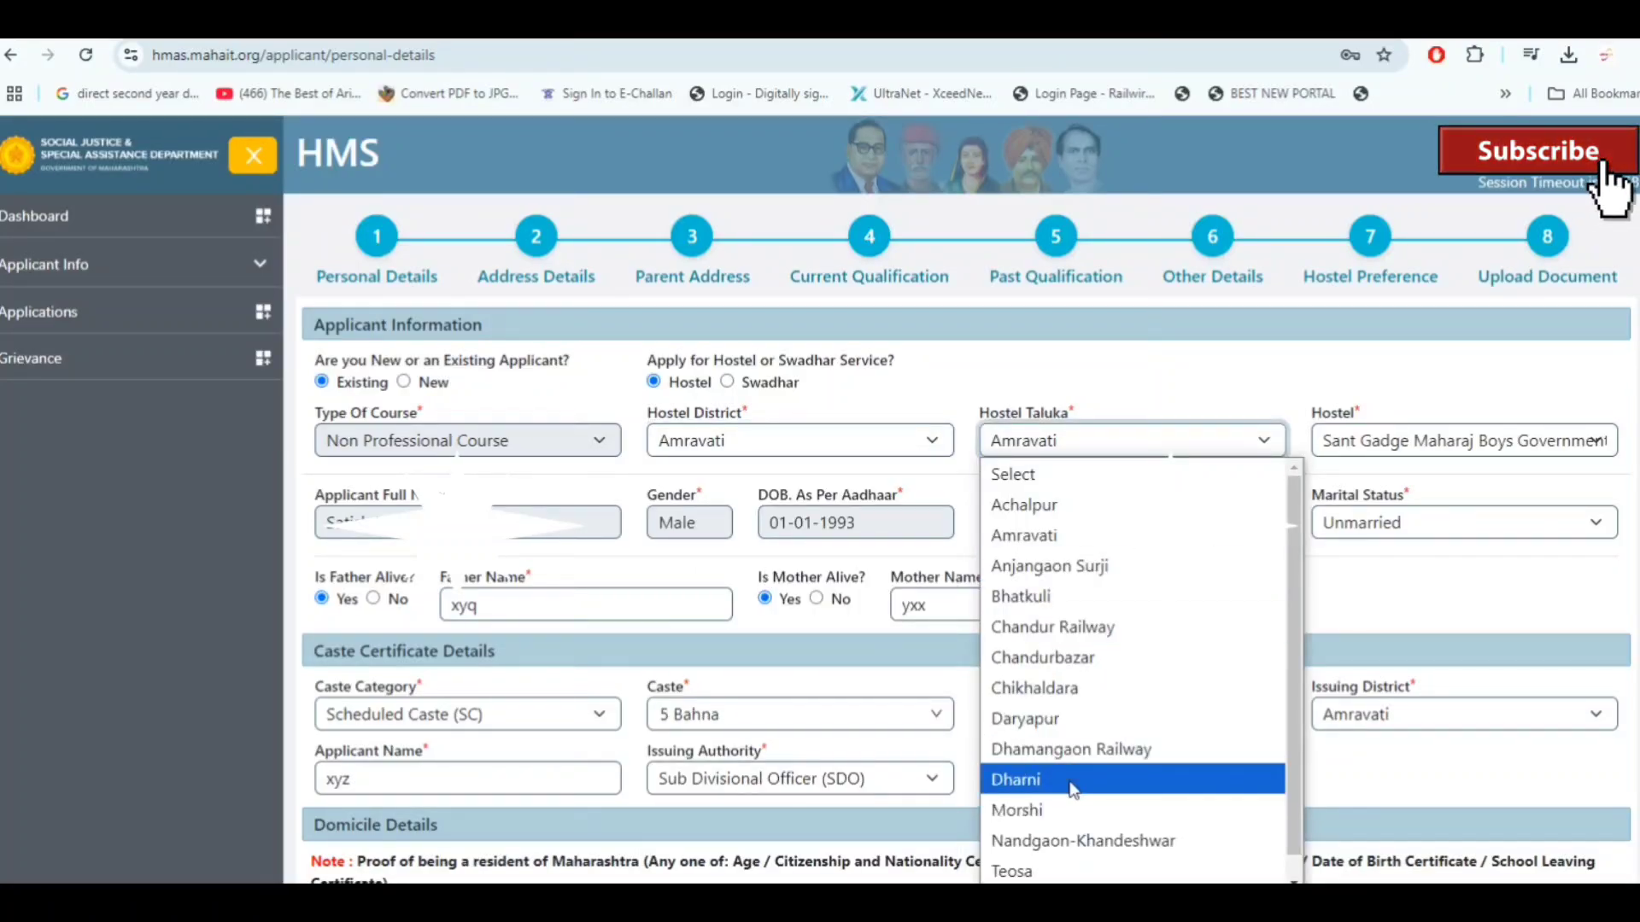
pyautogui.click(1123, 544)
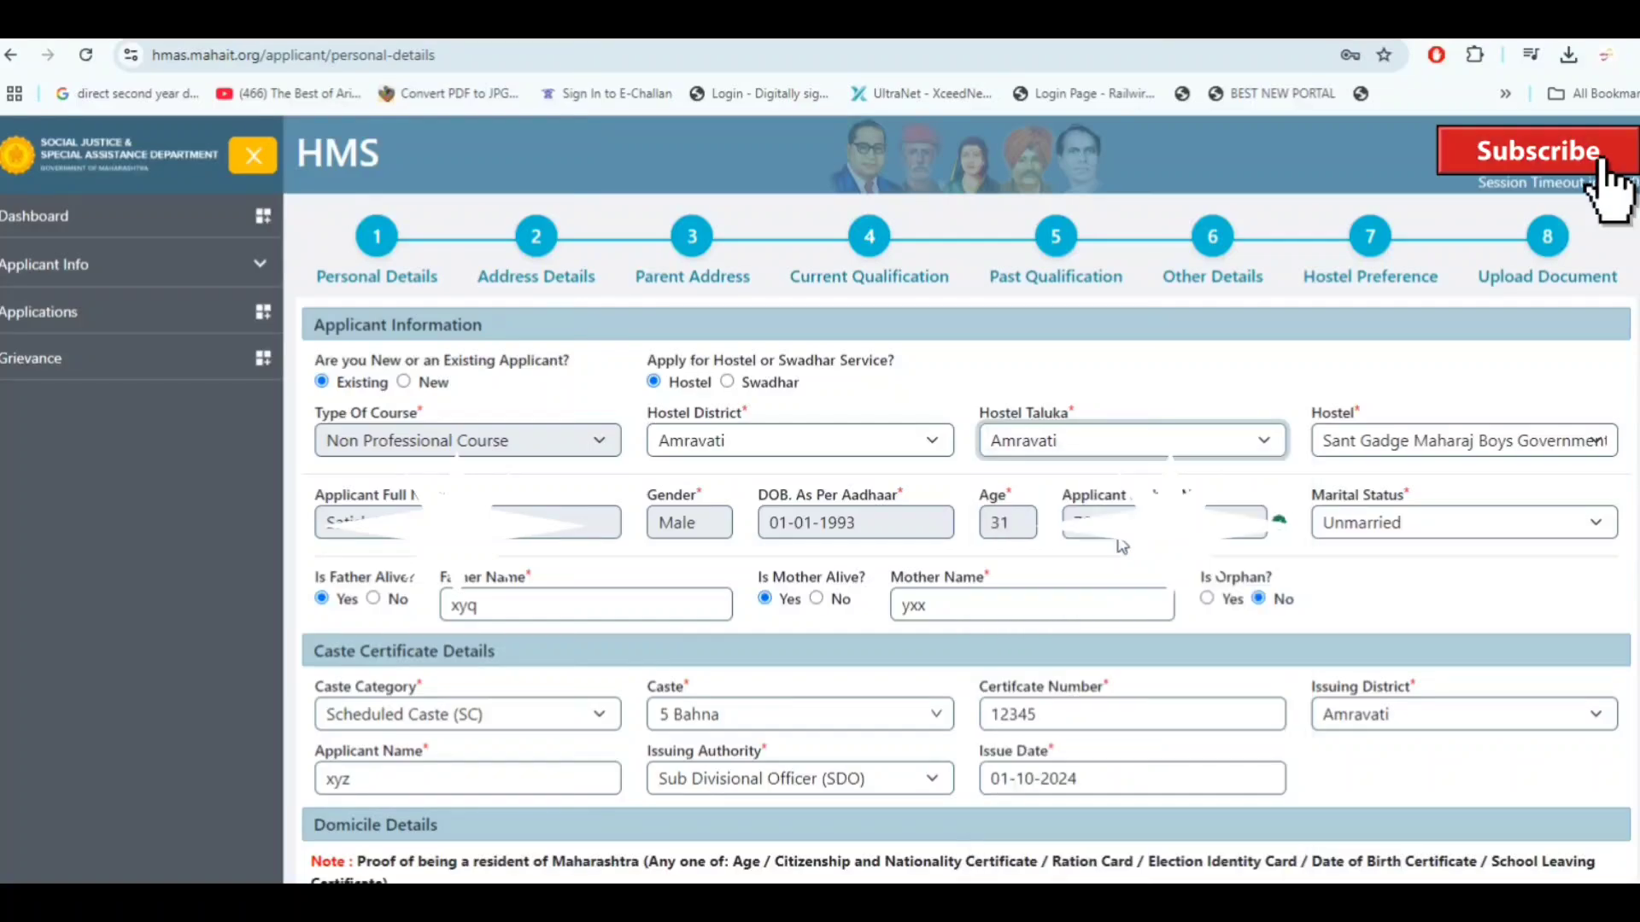
pyautogui.click(1465, 443)
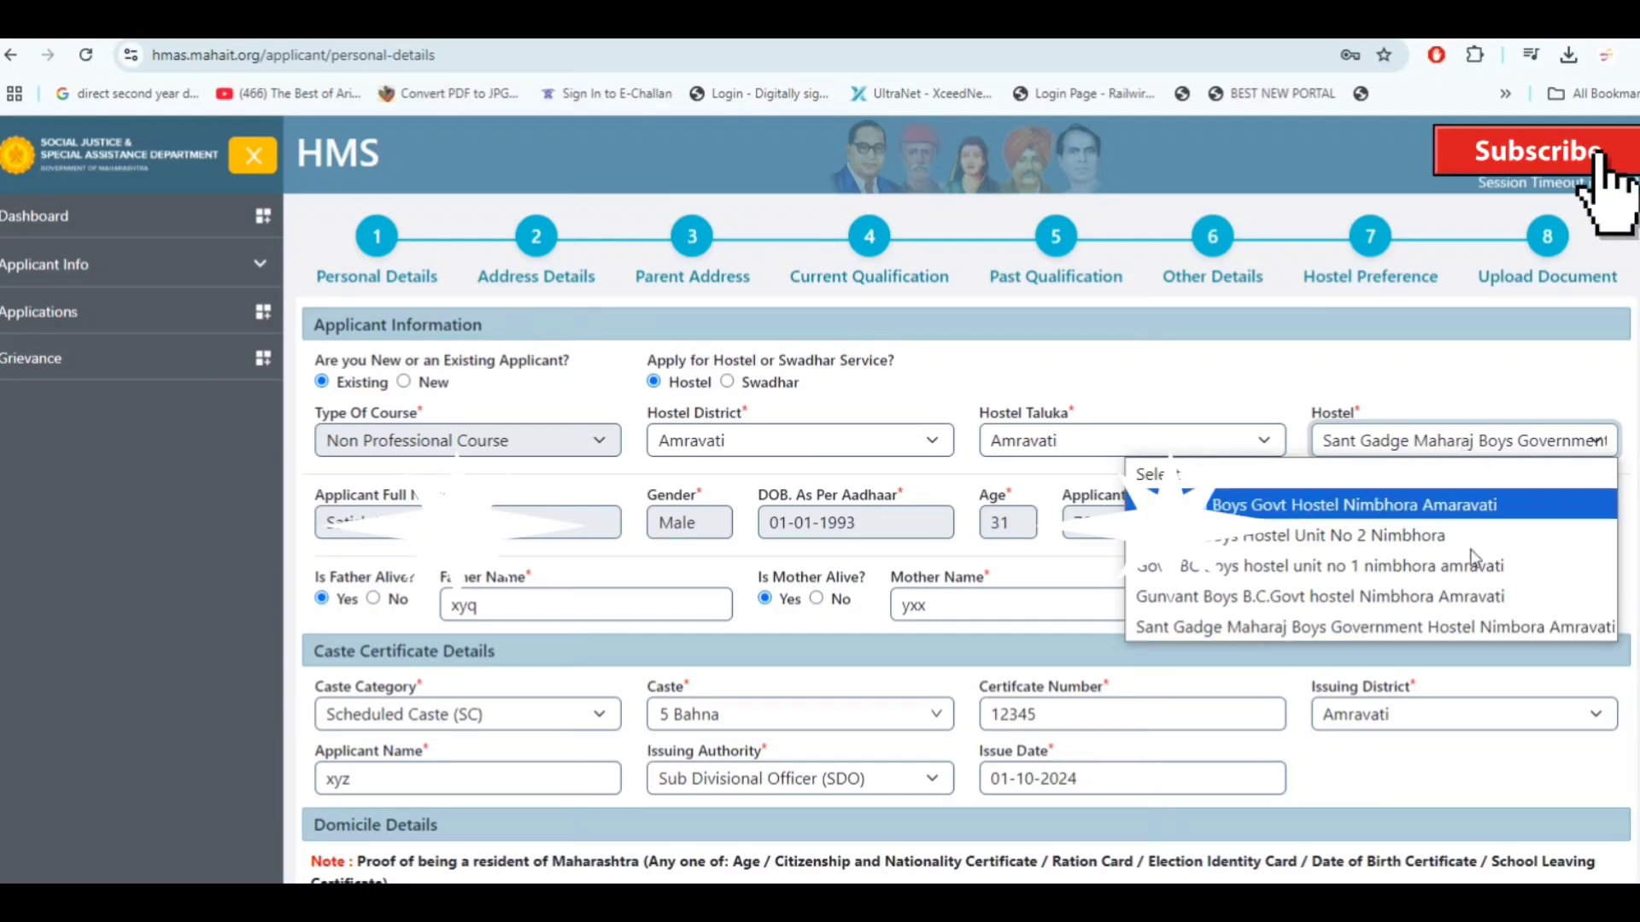
pyautogui.click(1452, 631)
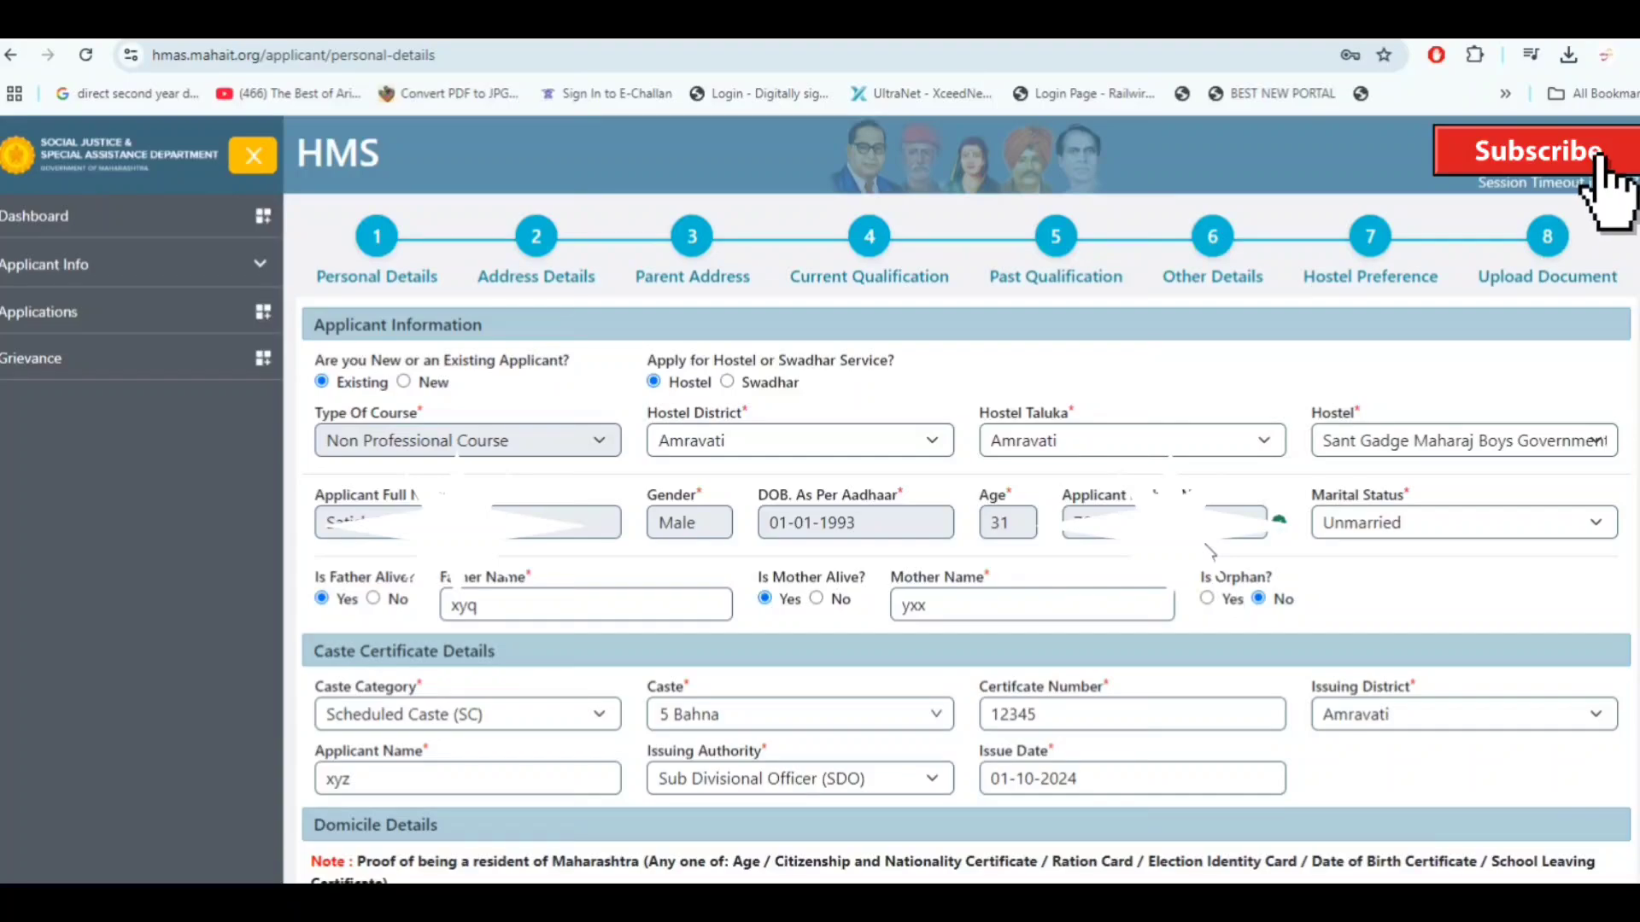
# Review the available choices for marital status, caste category and caste in the personal details
pyautogui.click(1413, 526)
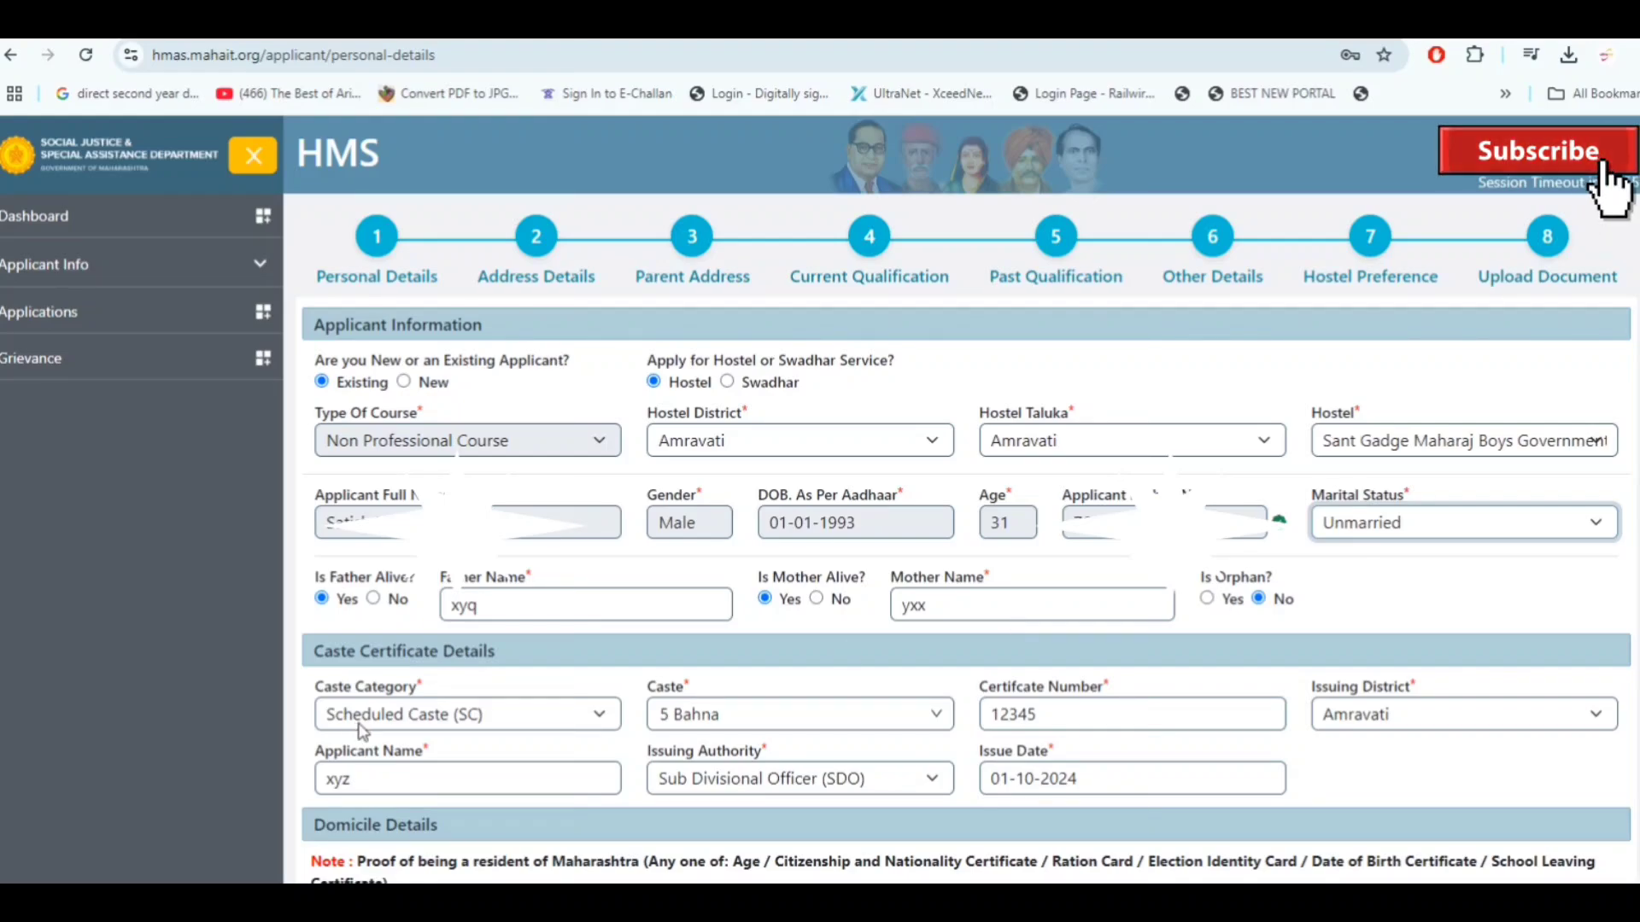
pyautogui.click(465, 724)
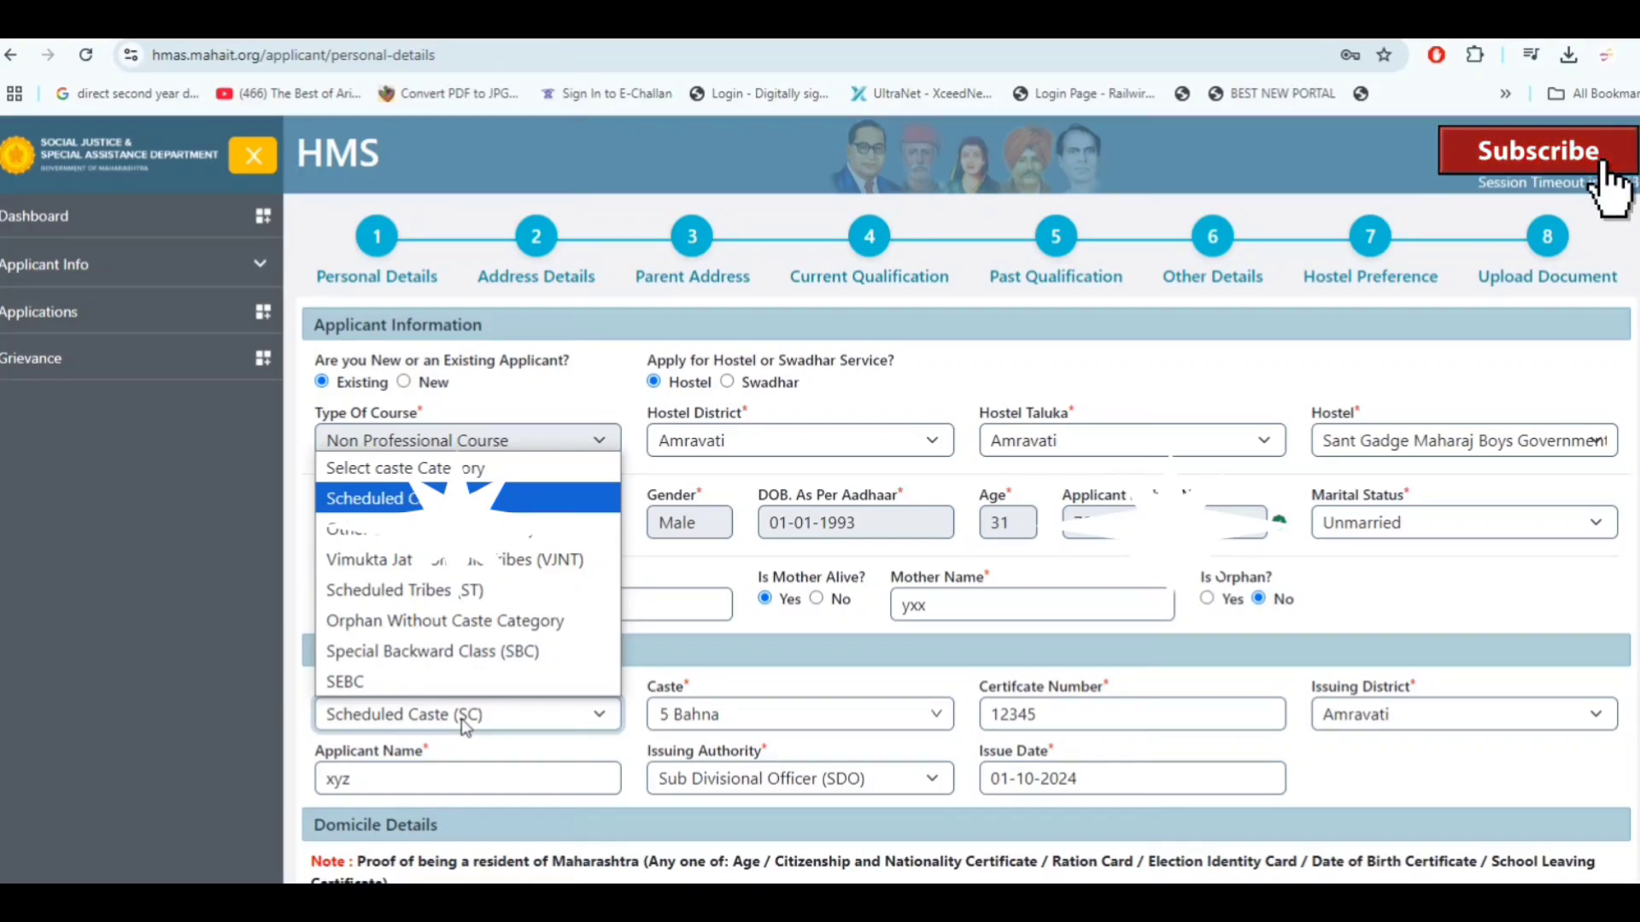
pyautogui.click(738, 722)
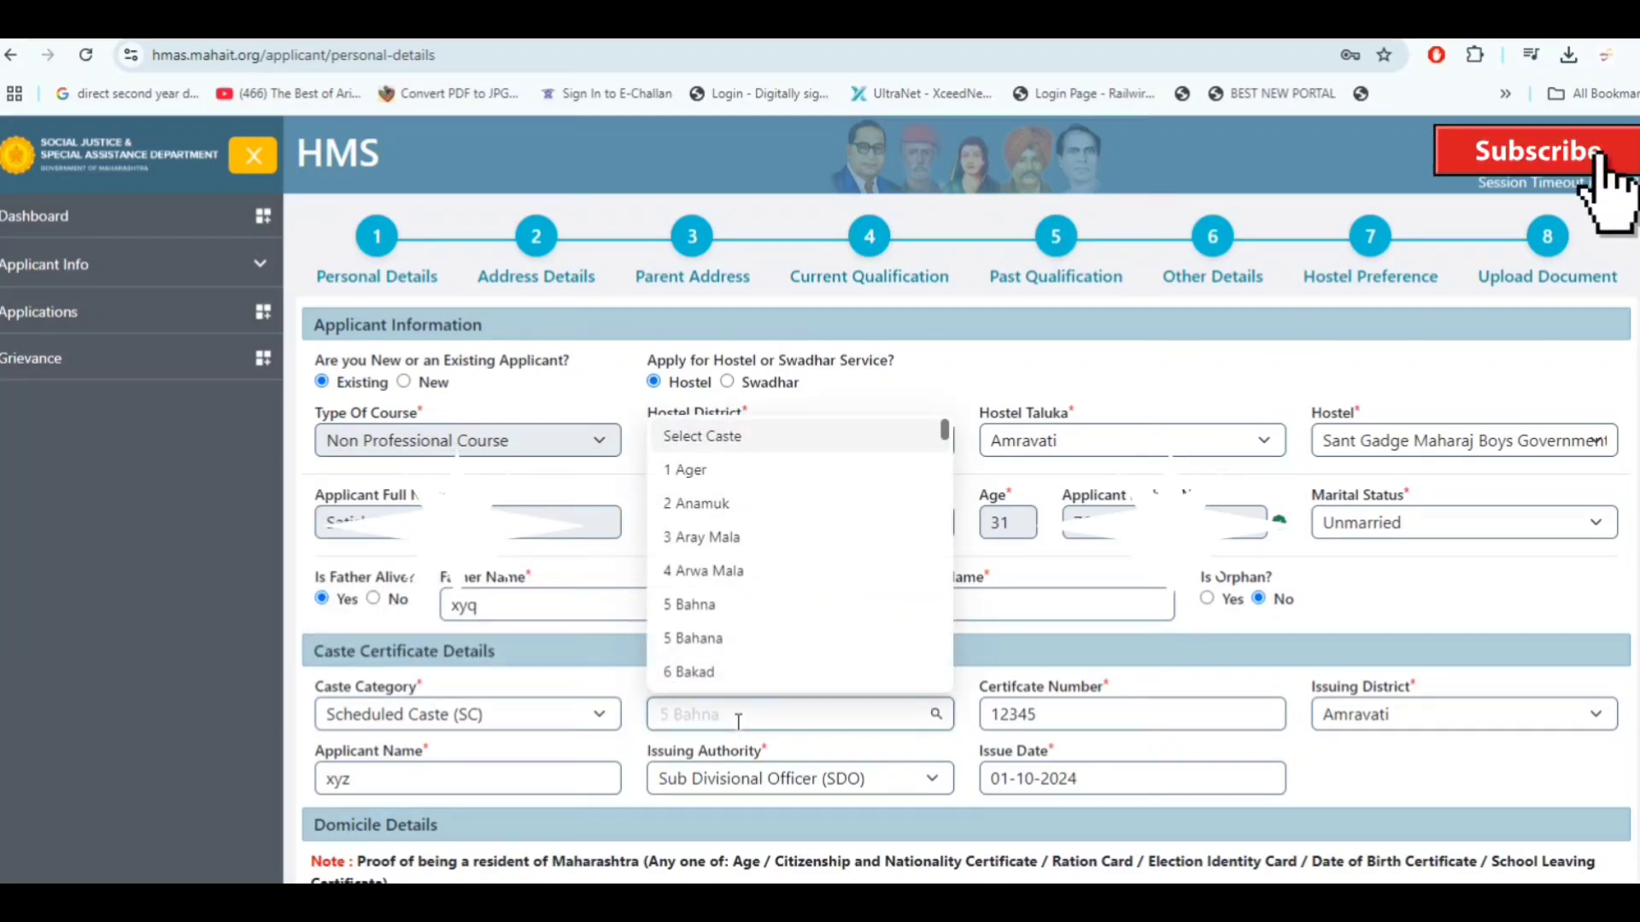
pyautogui.click(738, 717)
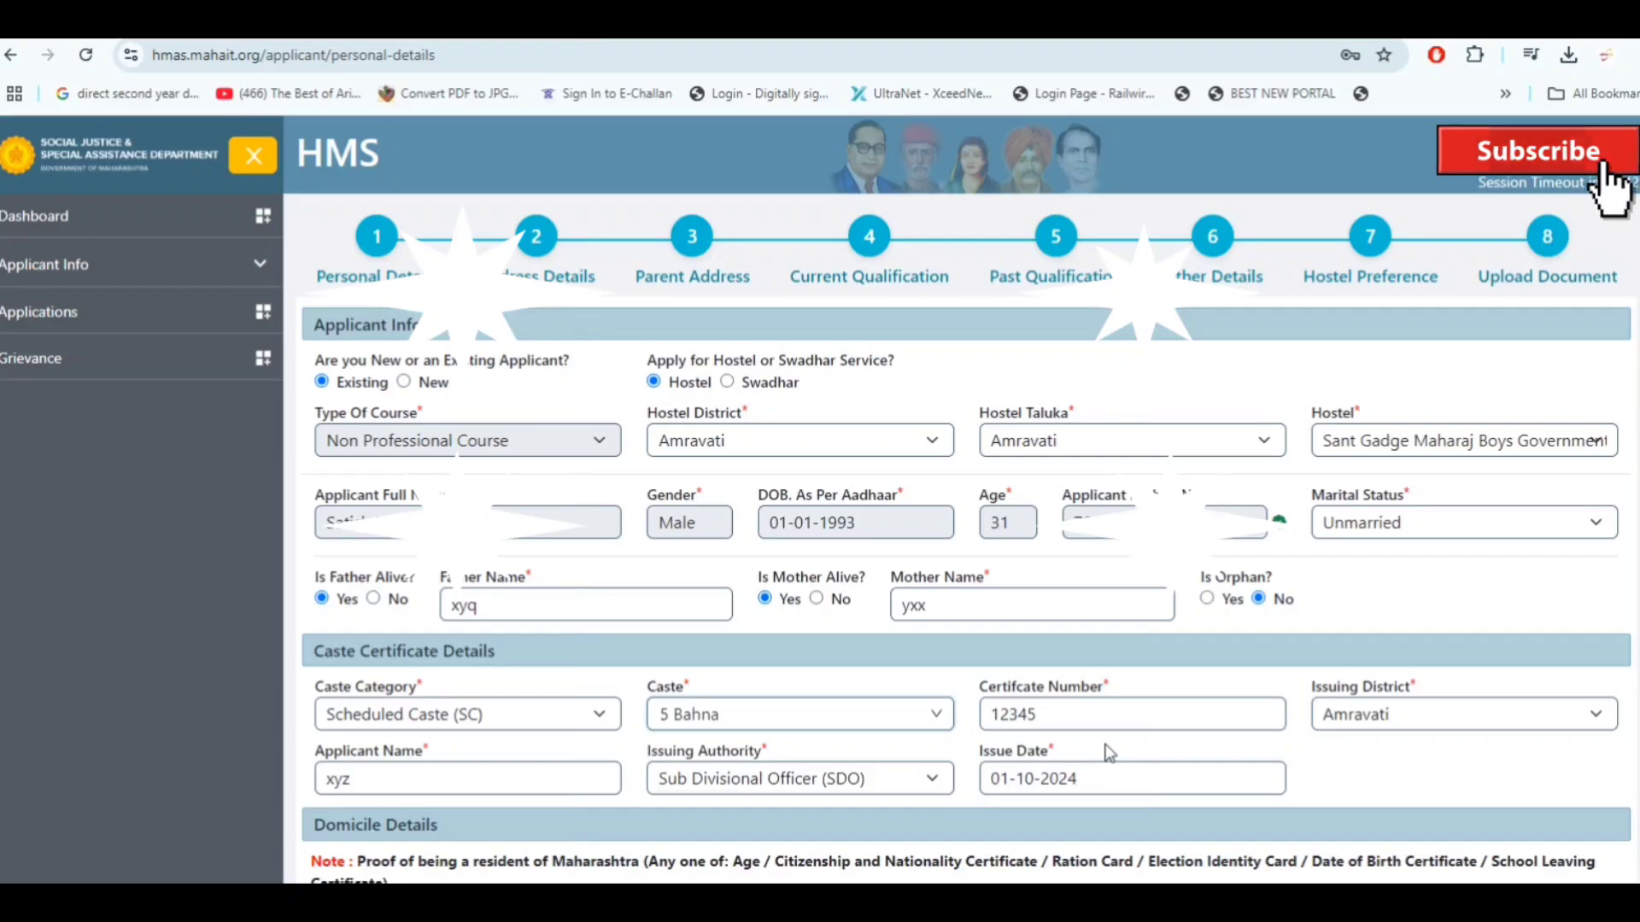
# Save the prefilled personal details, applicant address and parent address pages, advancing to the current qualification page
pyautogui.scroll(-3, 1106, 751)
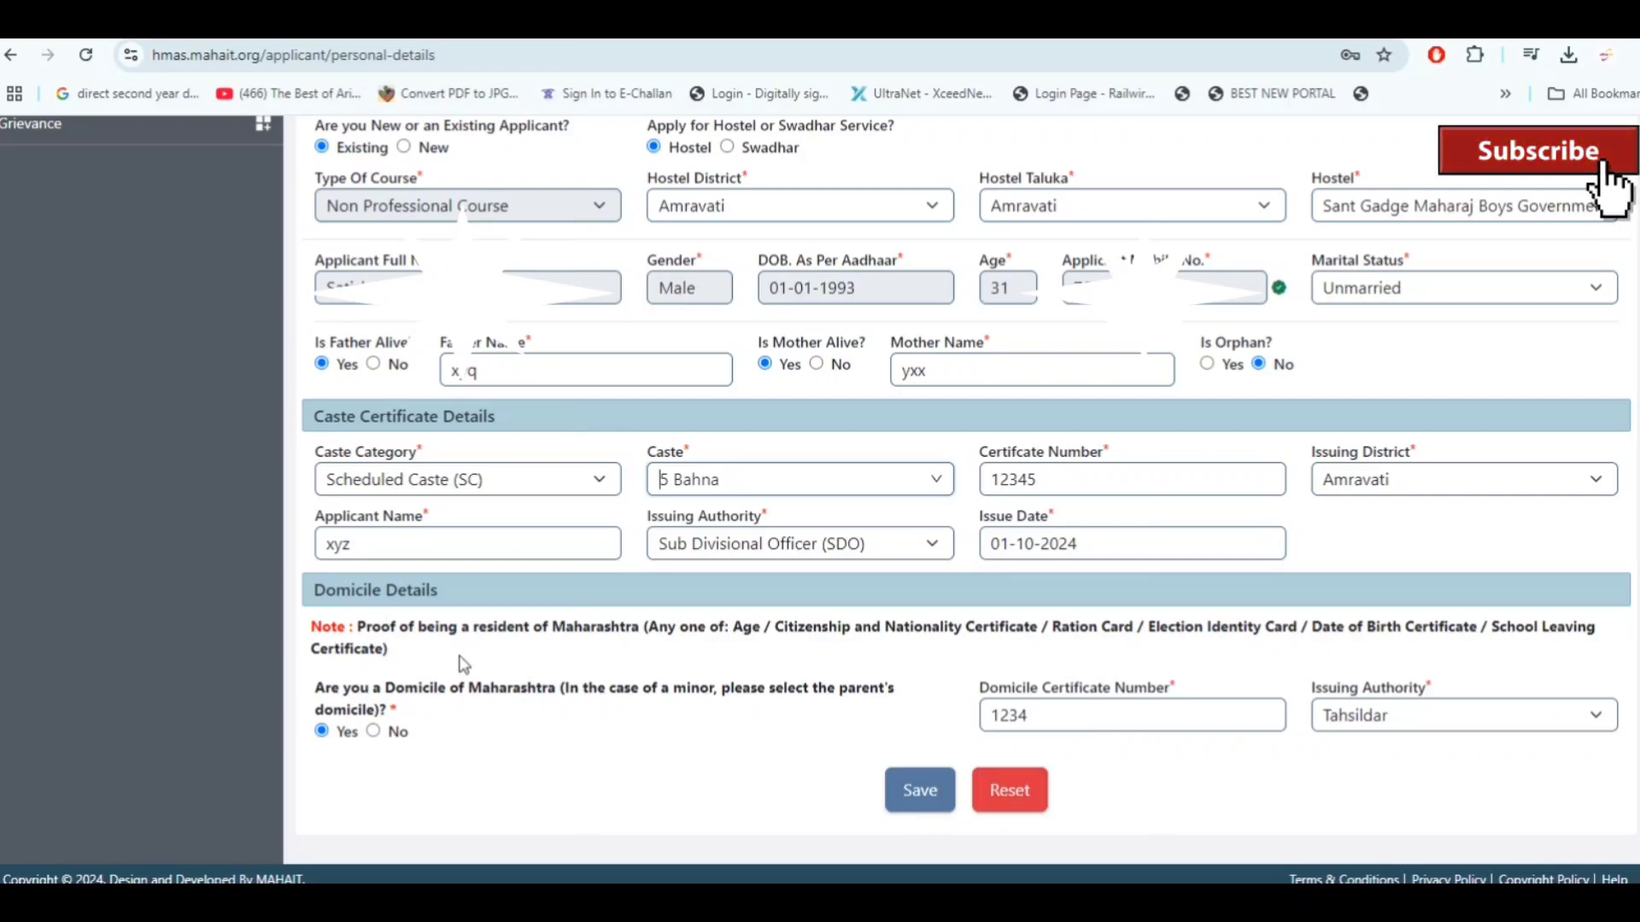
pyautogui.click(911, 803)
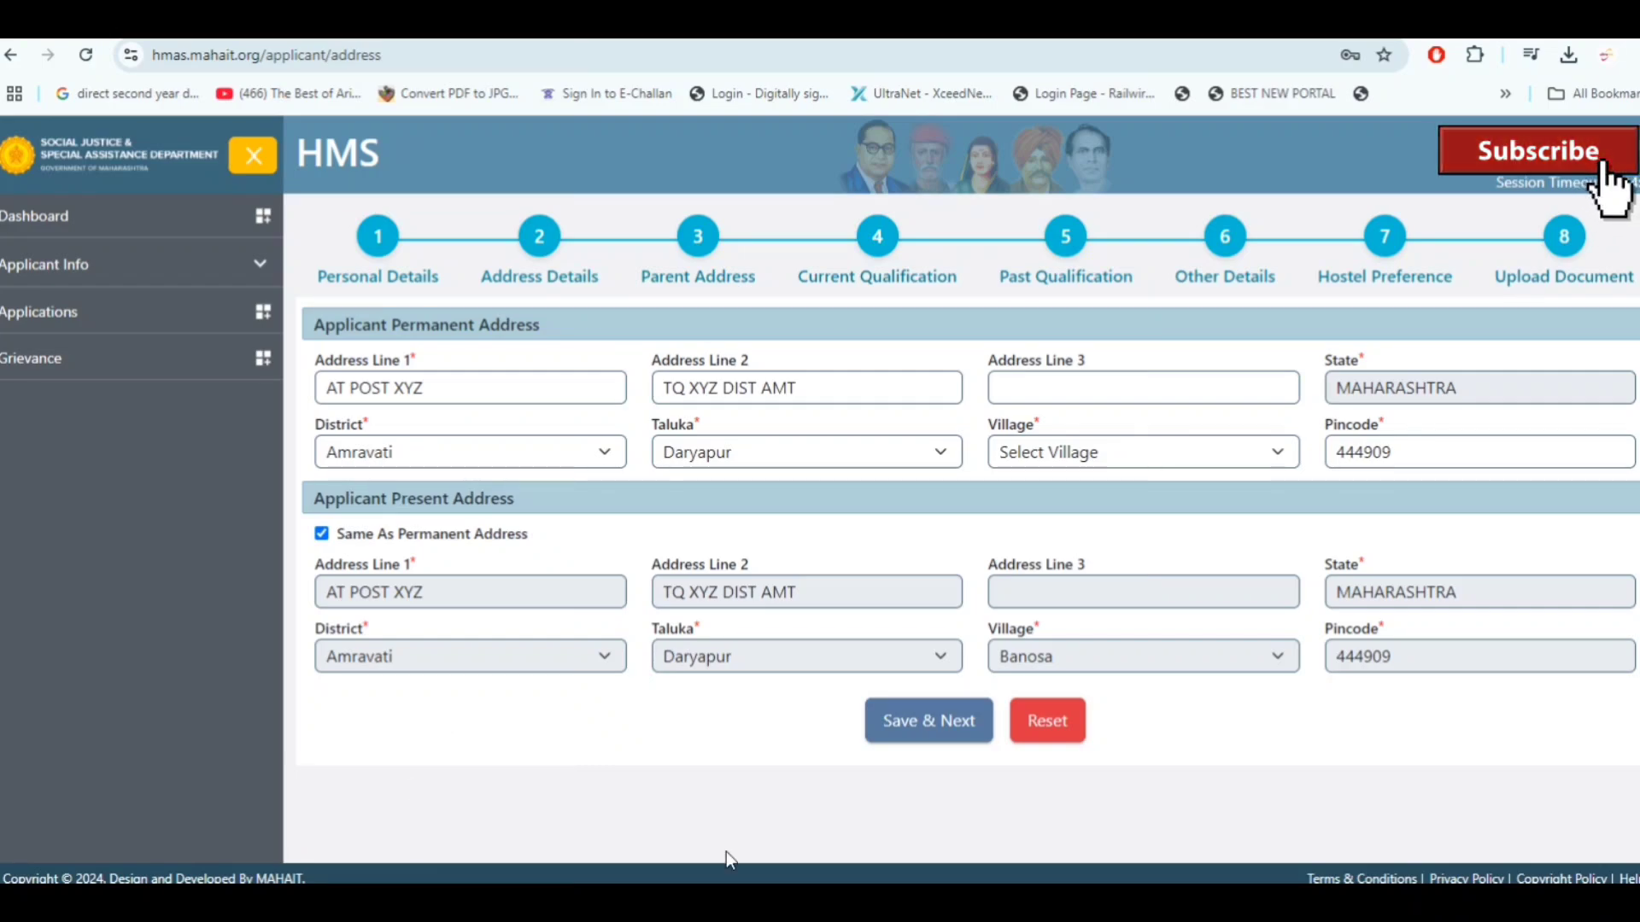
pyautogui.click(940, 740)
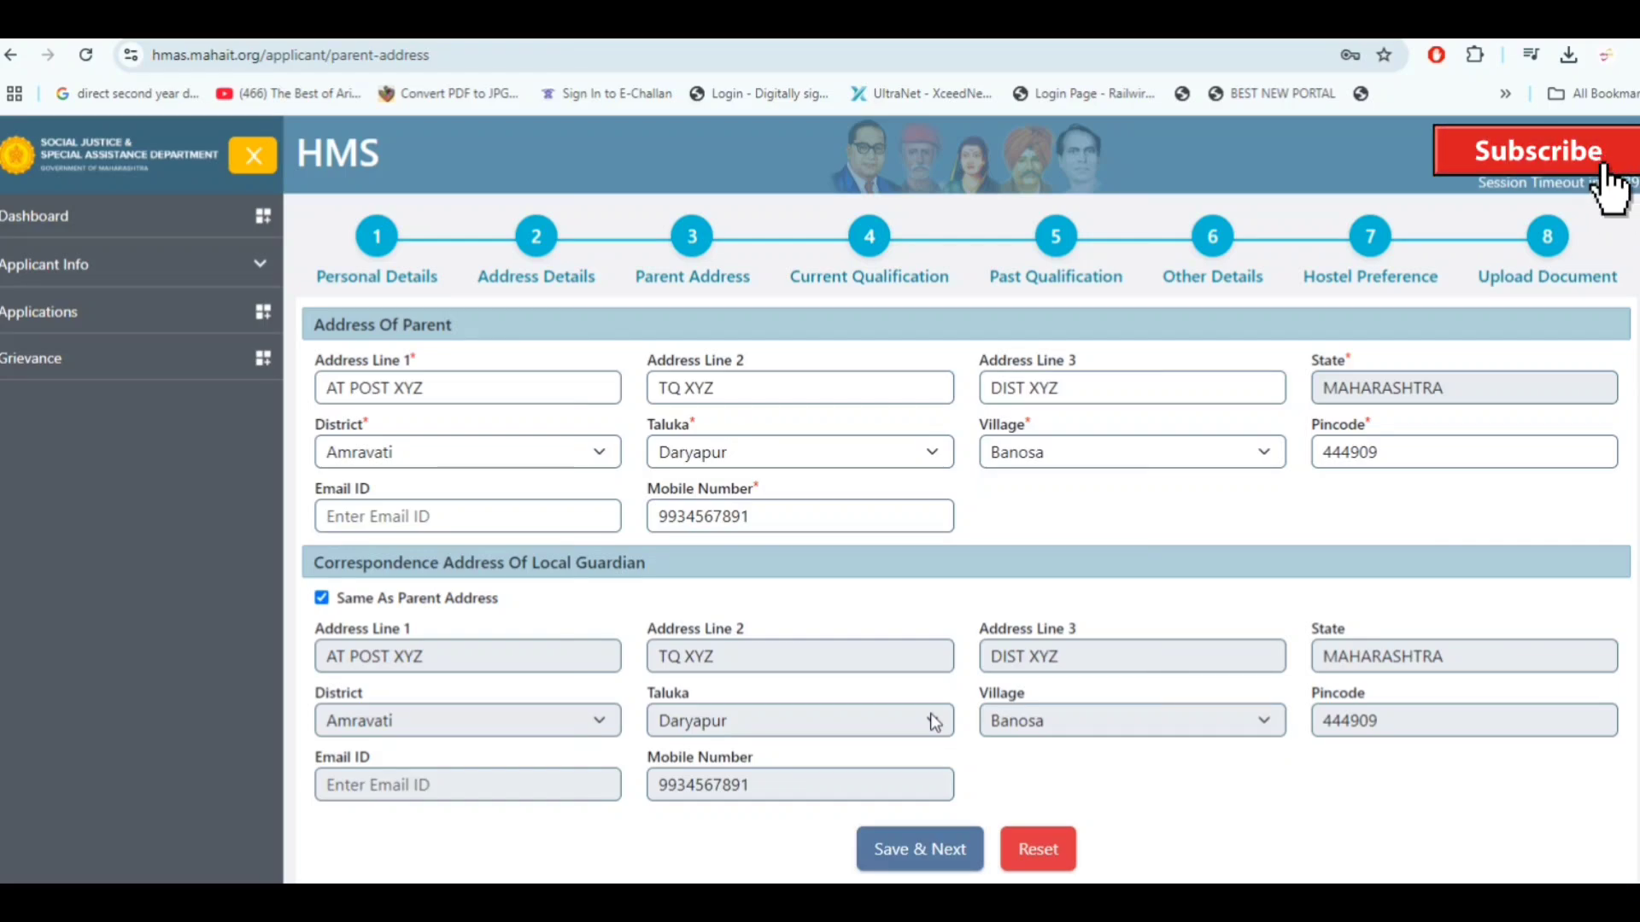
pyautogui.click(905, 850)
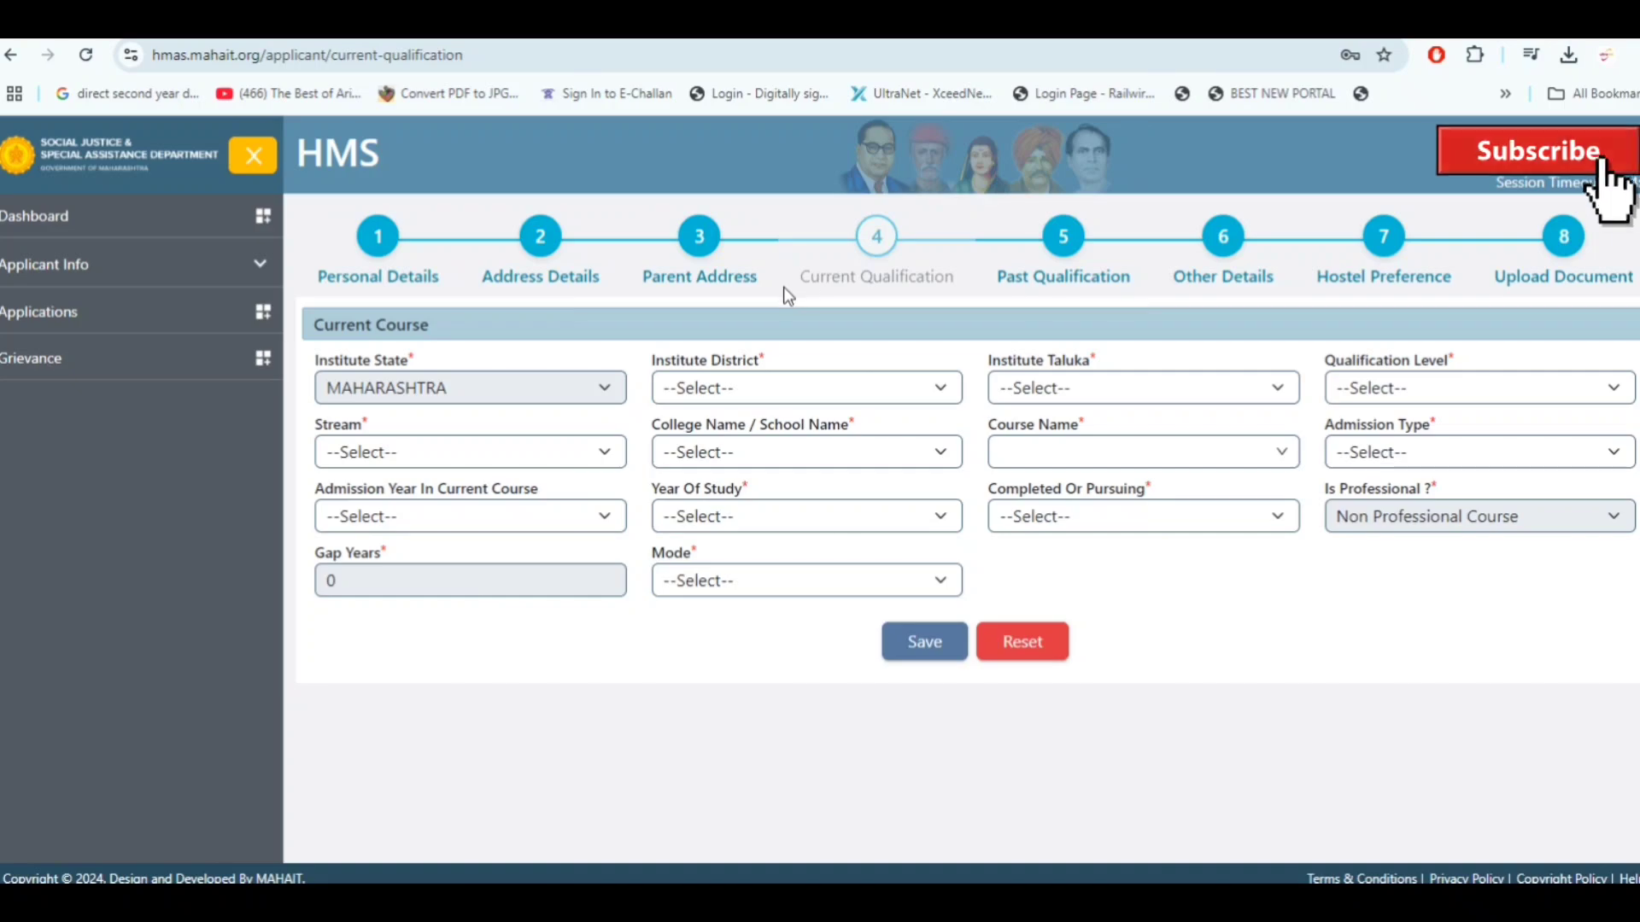
# Set the institute district and taluka to Amravati and the qualification level to Post Graduate Course
pyautogui.click(787, 387)
pyautogui.click(777, 515)
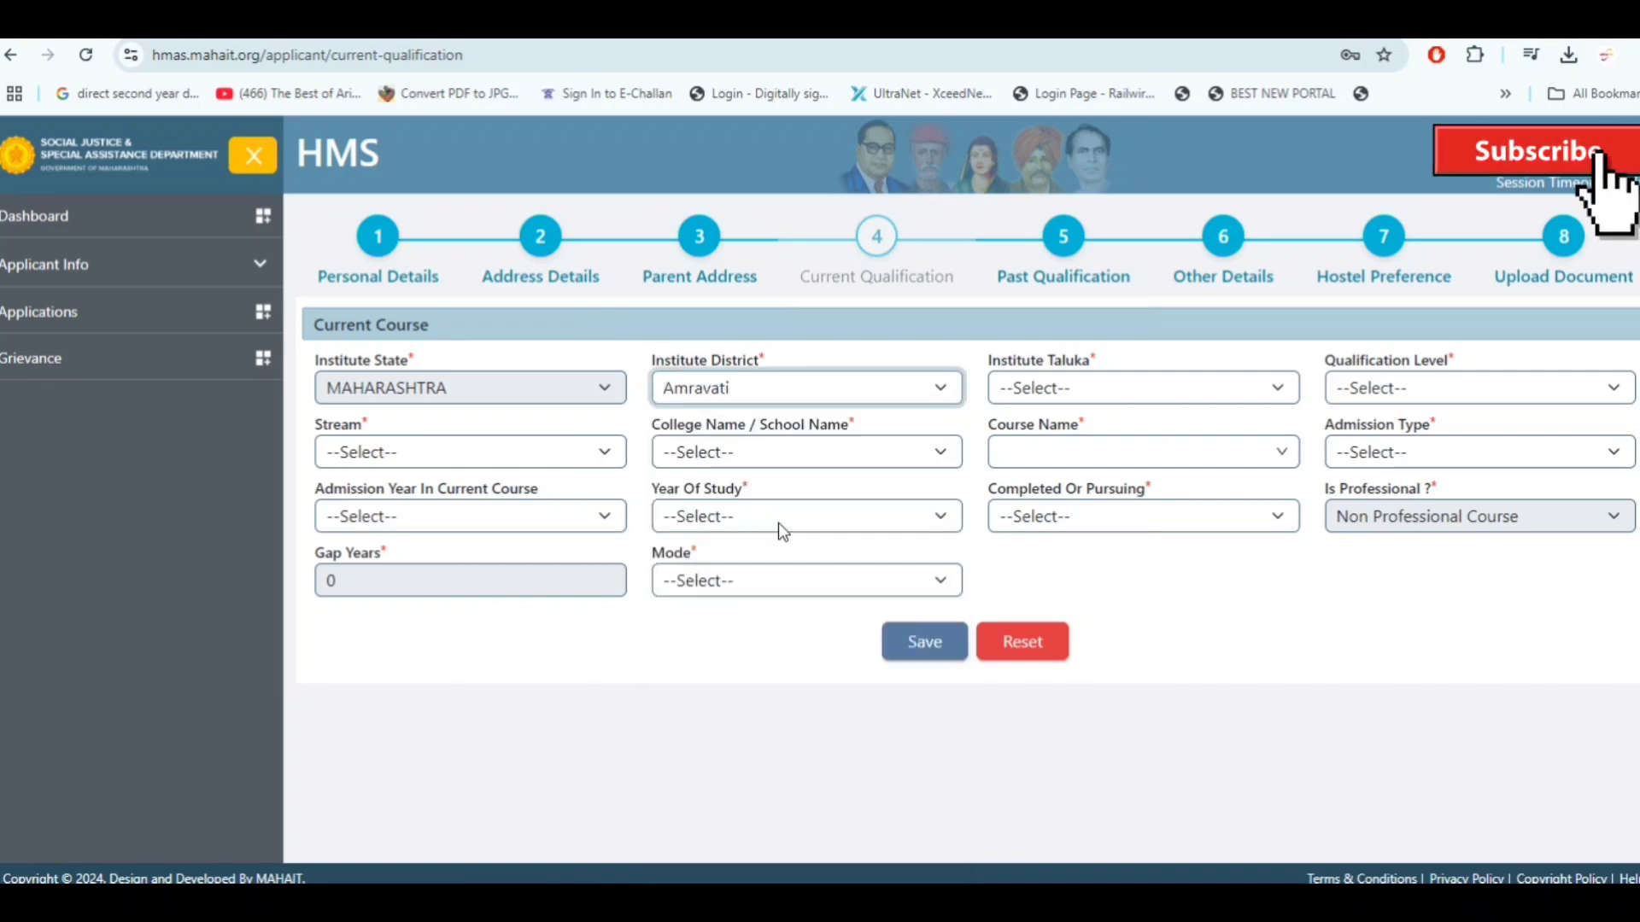
pyautogui.click(1221, 389)
pyautogui.click(1037, 484)
pyautogui.click(1452, 387)
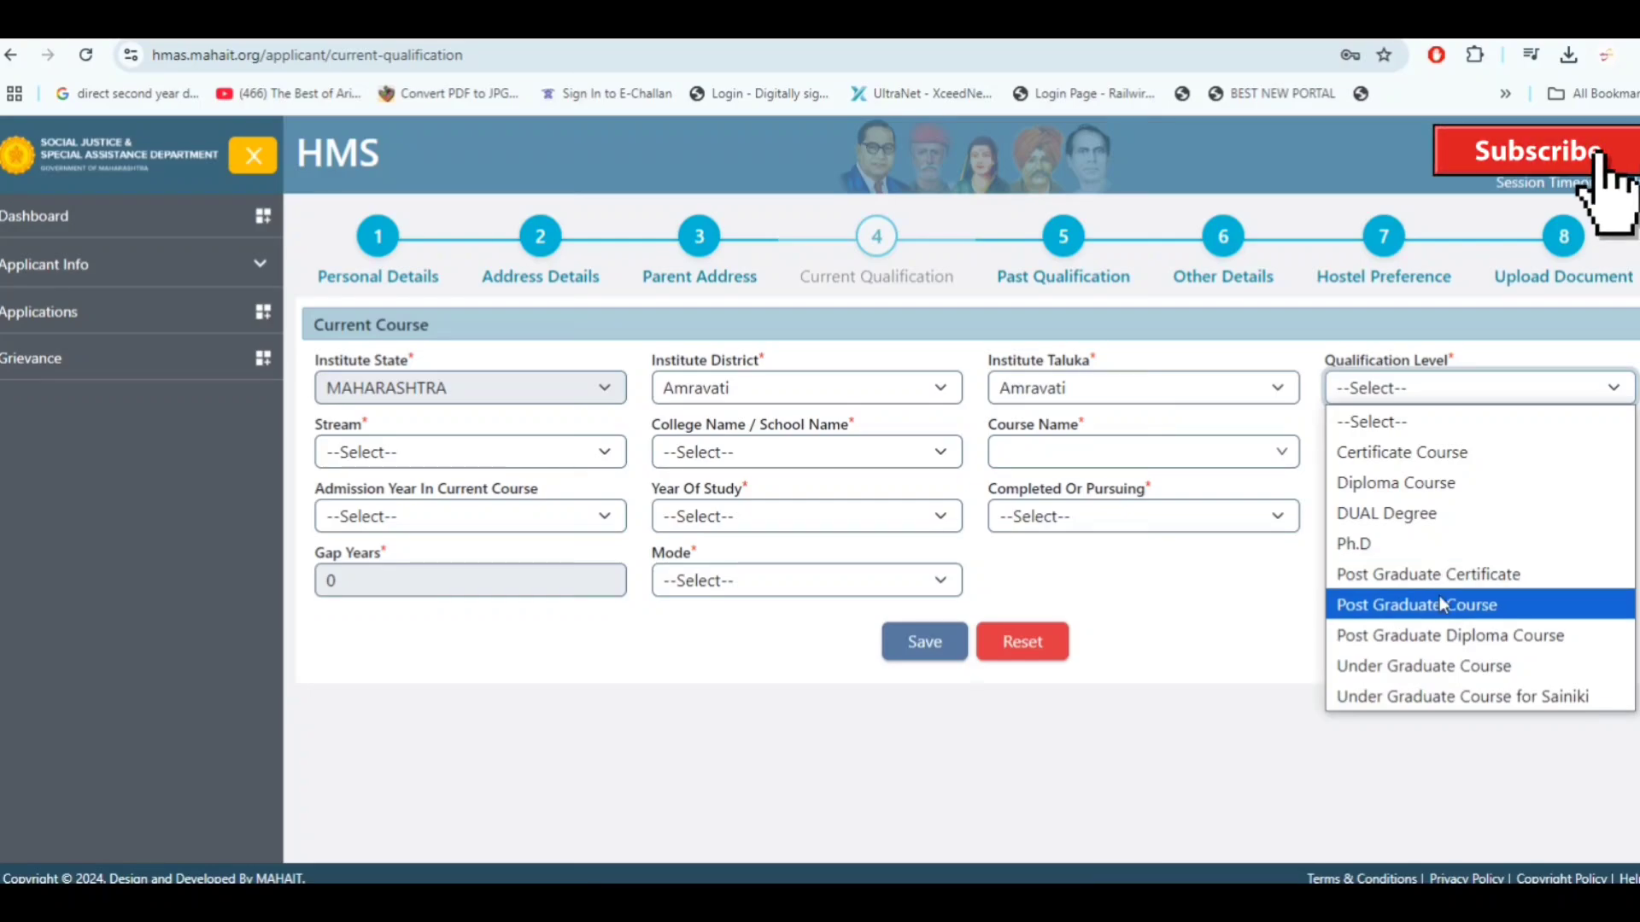
pyautogui.click(1550, 611)
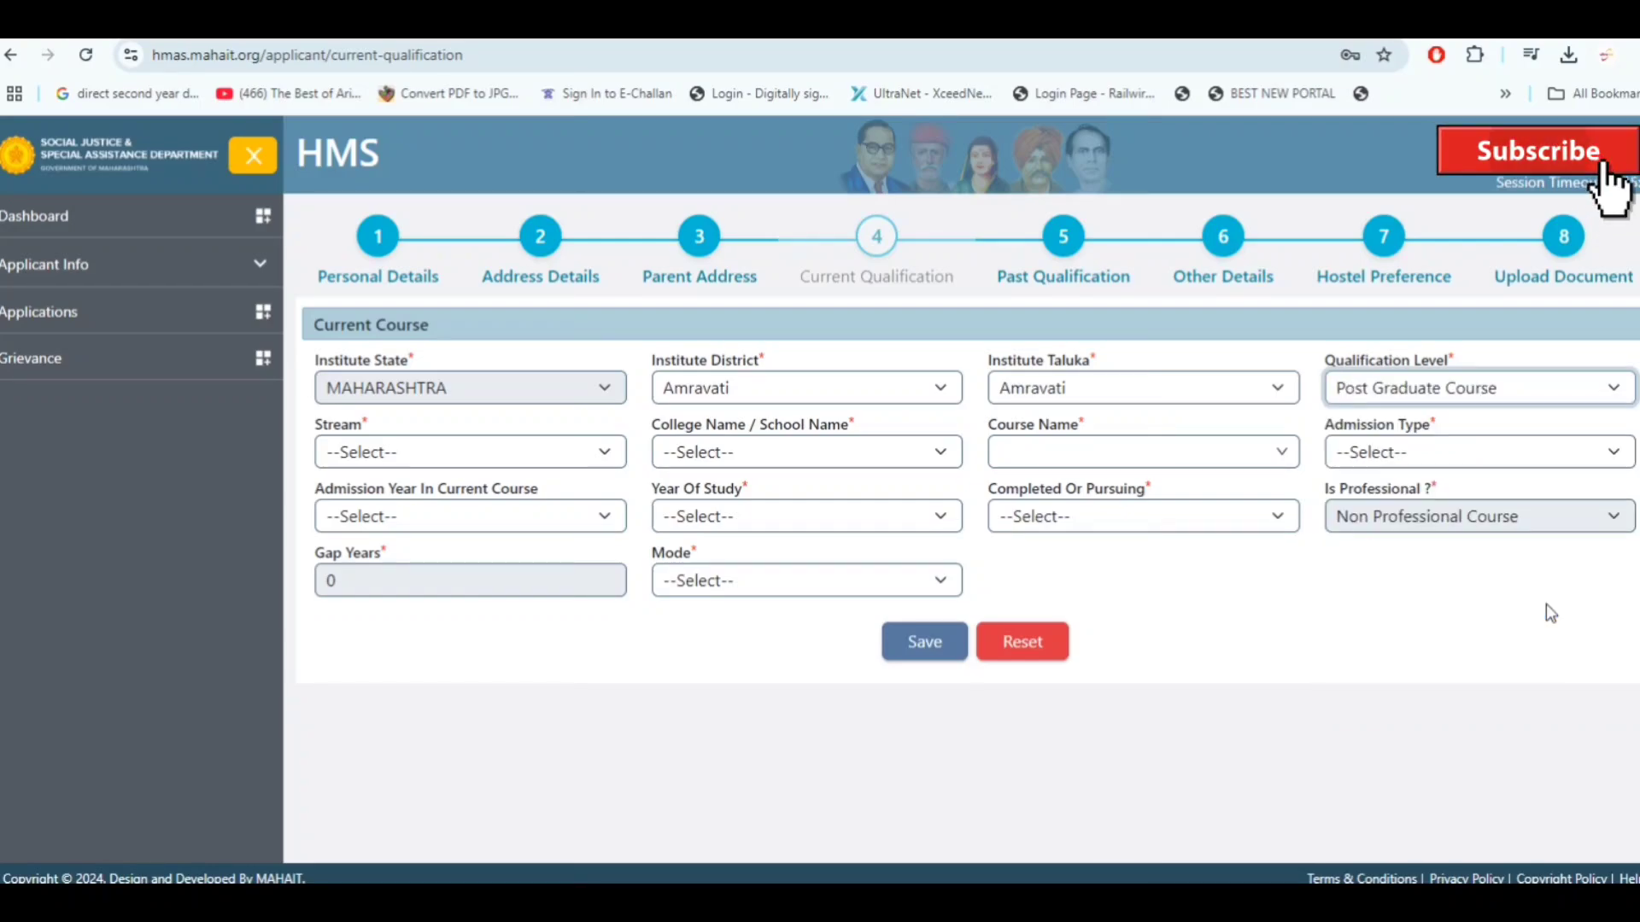
# Set the current course's stream to Commerce and the college to Shri Shivaji Arts & Commerce College
pyautogui.click(515, 454)
pyautogui.scroll(-5, 529, 410)
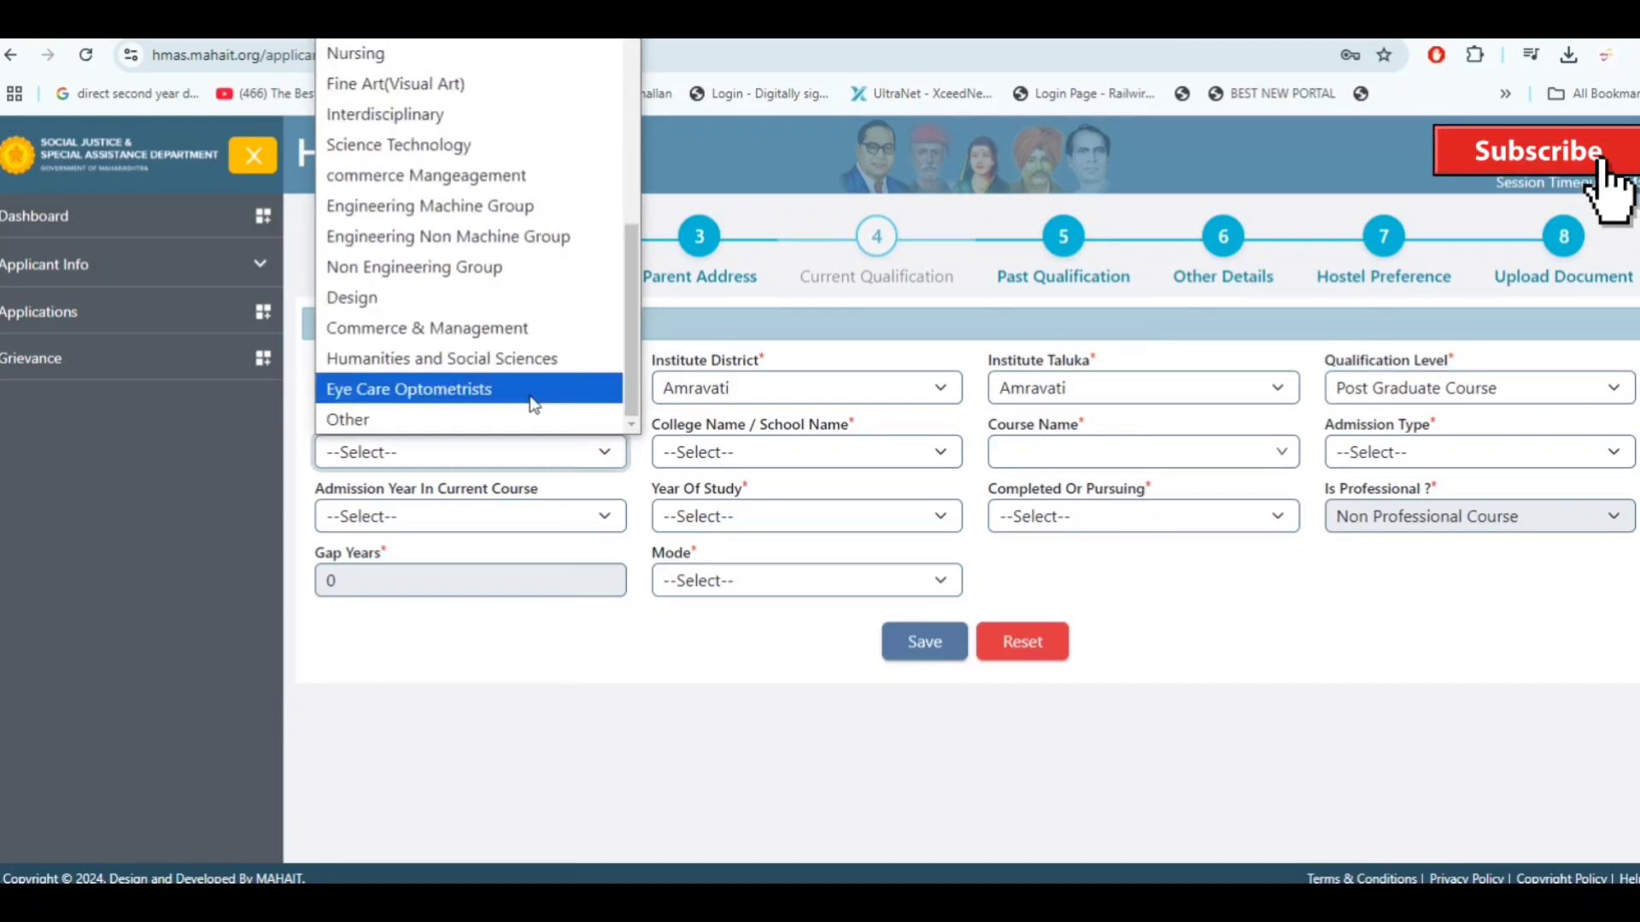
pyautogui.scroll(5, 530, 396)
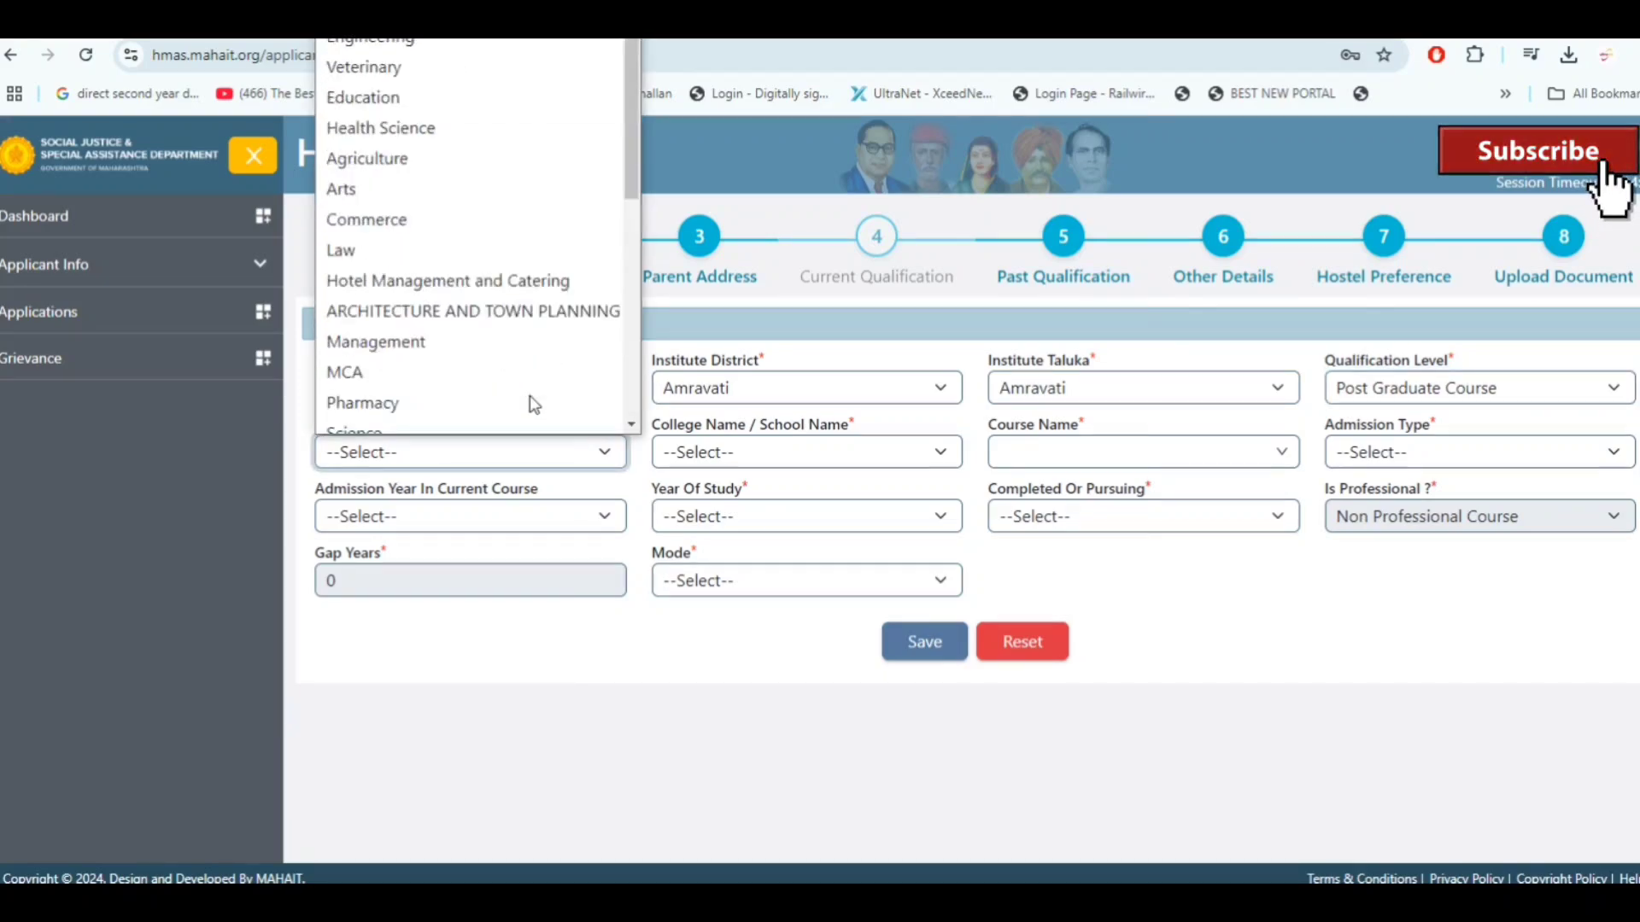
pyautogui.click(526, 219)
pyautogui.click(854, 453)
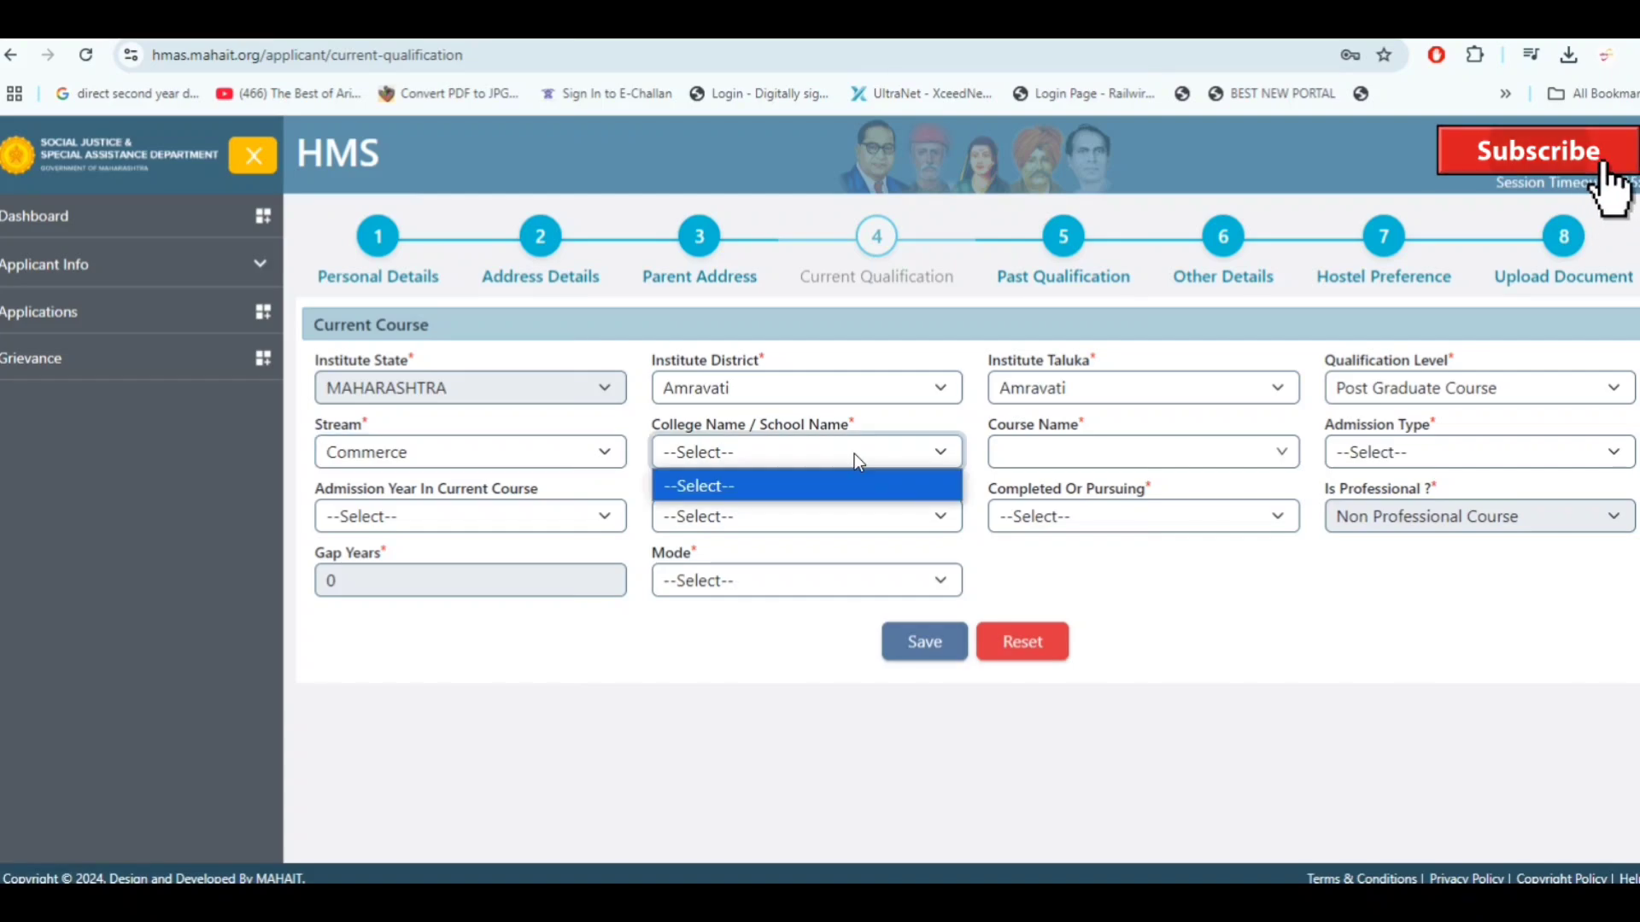
pyautogui.click(883, 452)
pyautogui.click(926, 453)
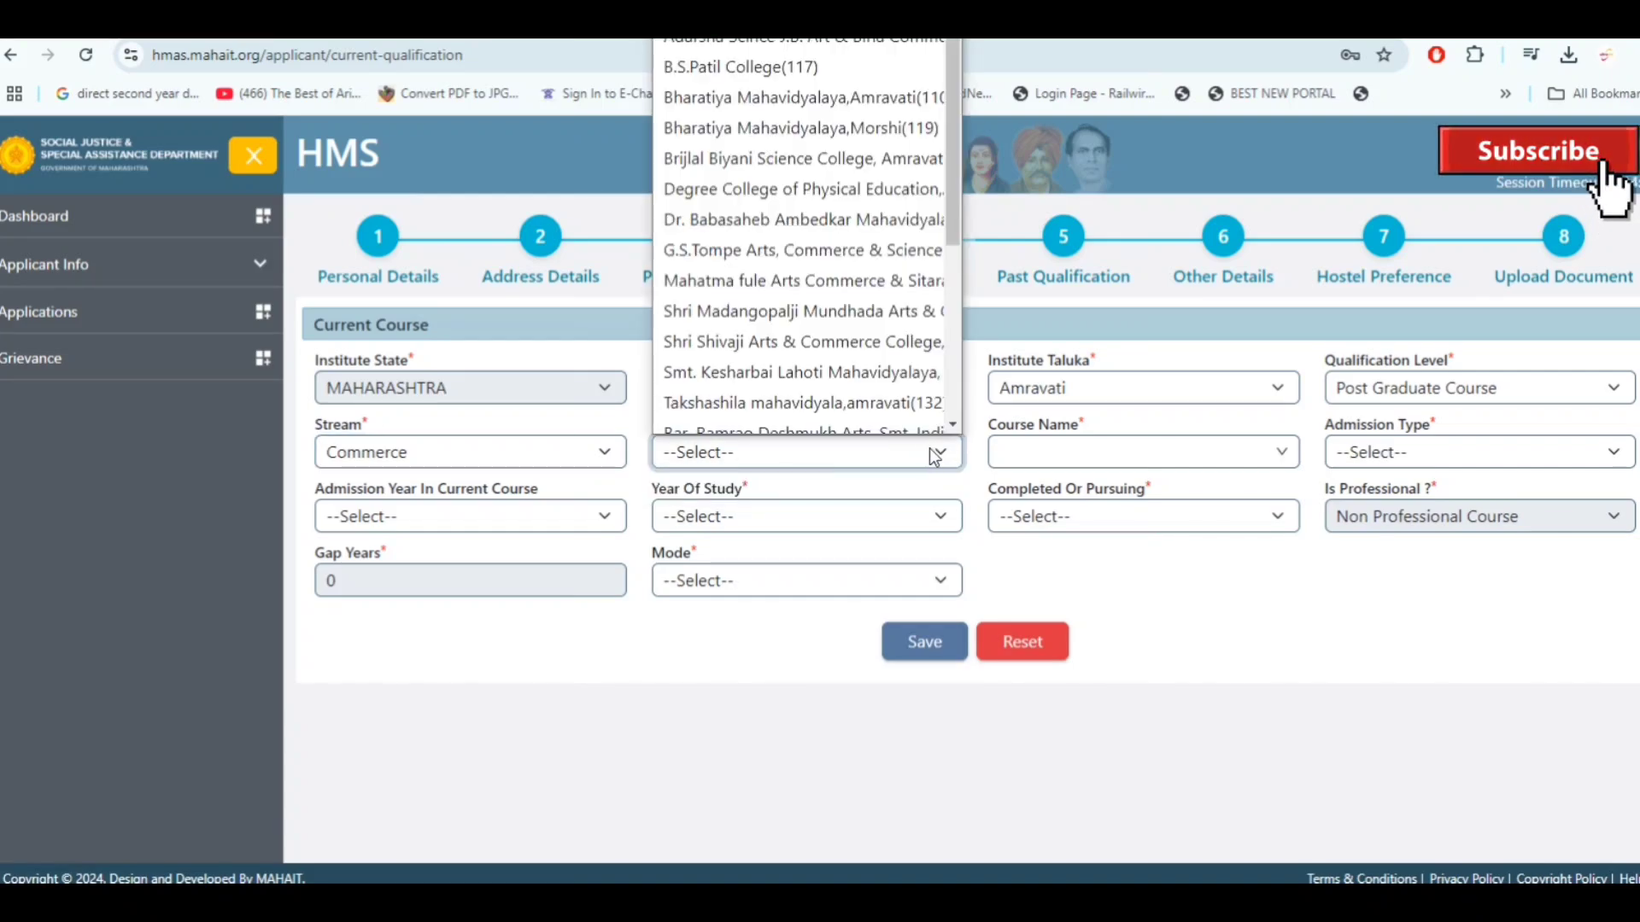
pyautogui.click(852, 333)
# Choose M.Com. (UnAided) as the course name and Through Spot Admission/Institute Level as the admission type
pyautogui.click(1230, 454)
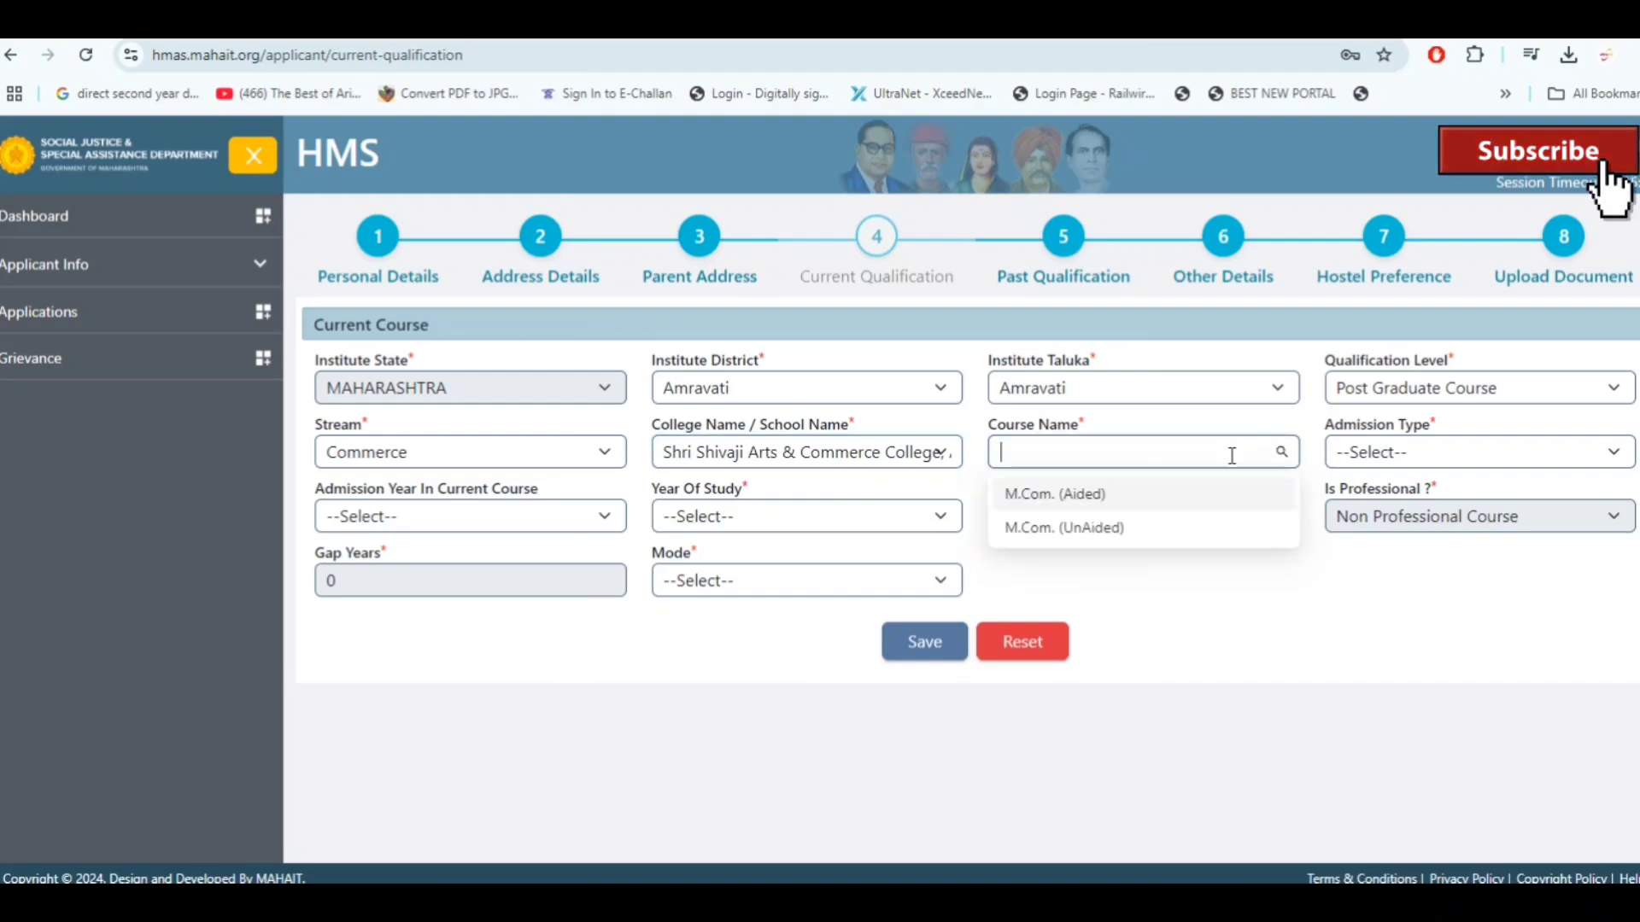
pyautogui.click(1139, 524)
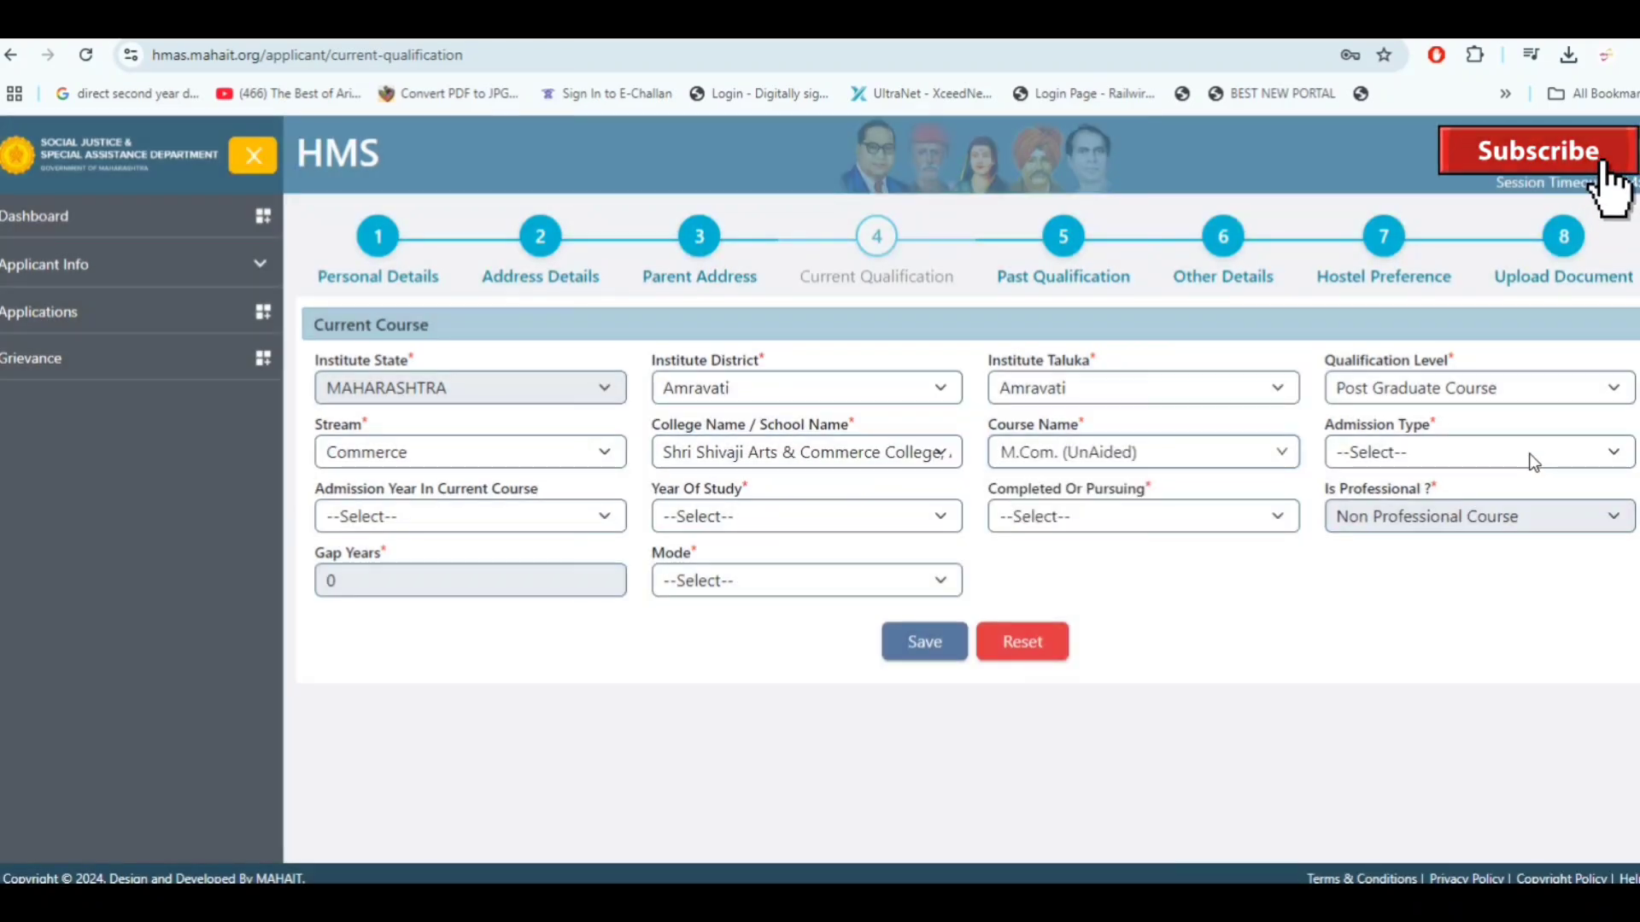
pyautogui.click(1529, 451)
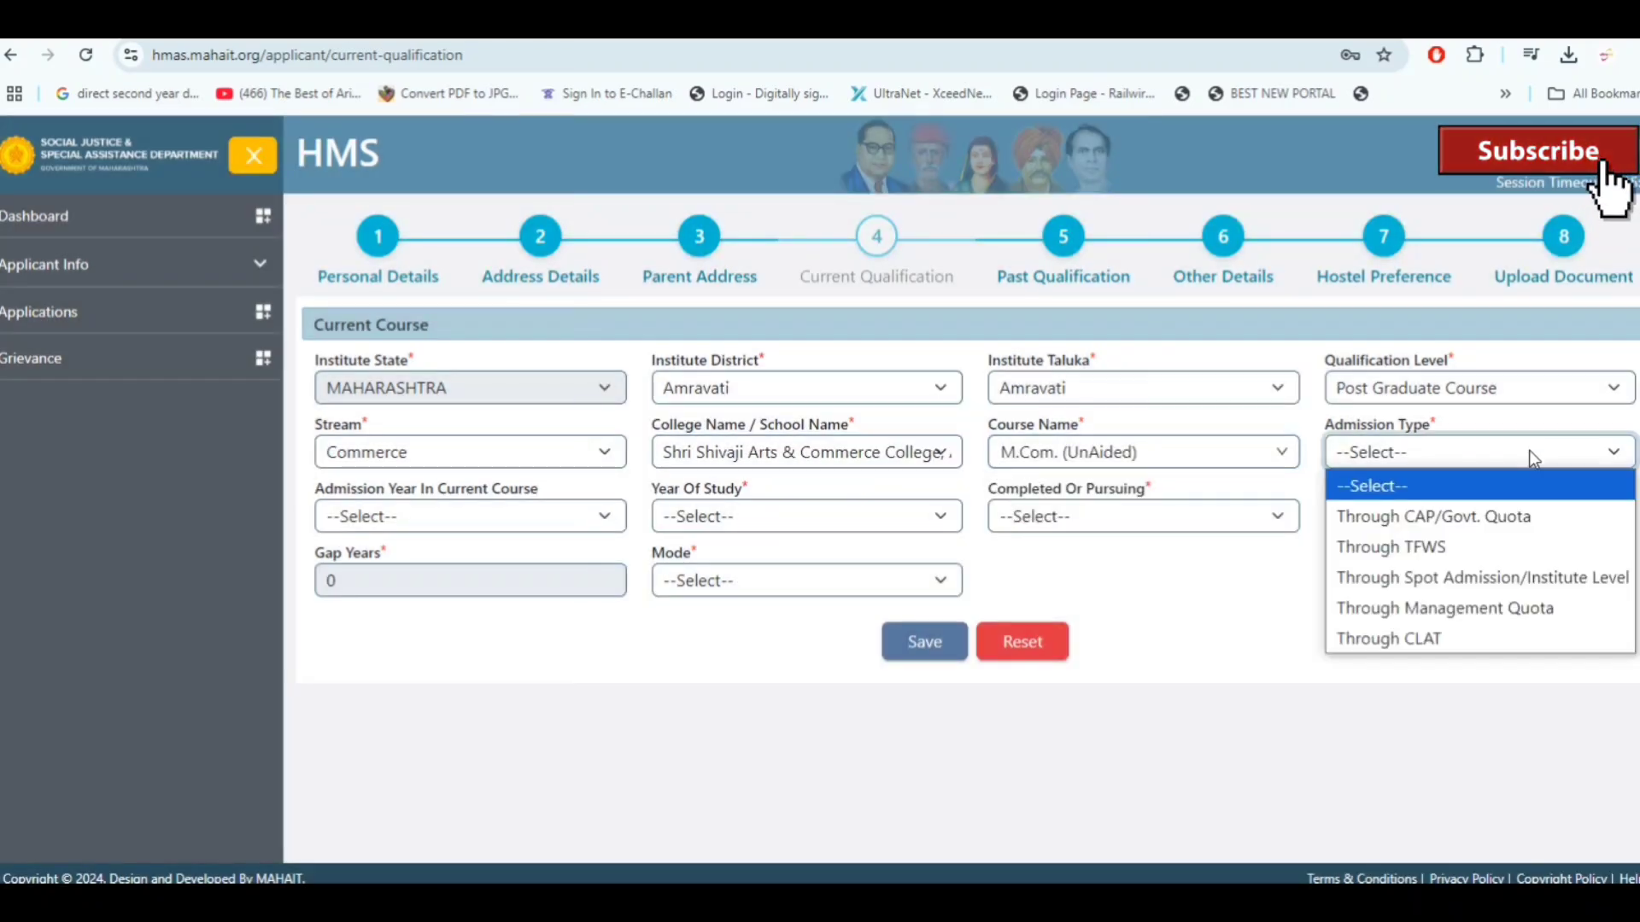
pyautogui.click(1576, 589)
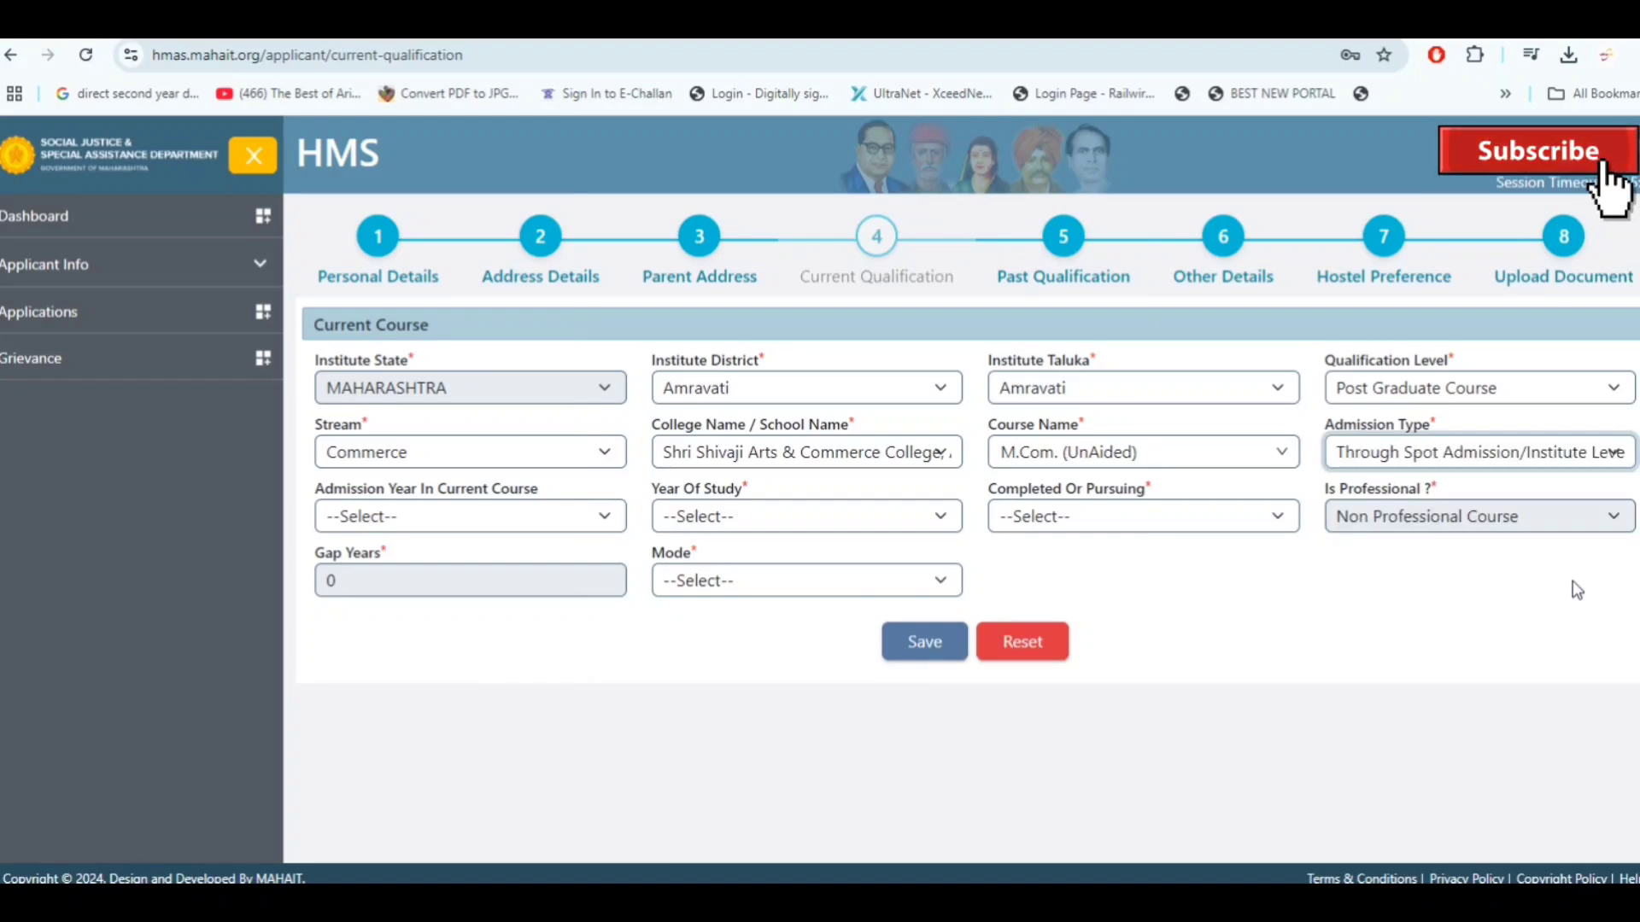
# Set the admission year in the current course to 2023 and the year of study to First Year
pyautogui.click(562, 517)
pyautogui.scroll(-20, 519, 447)
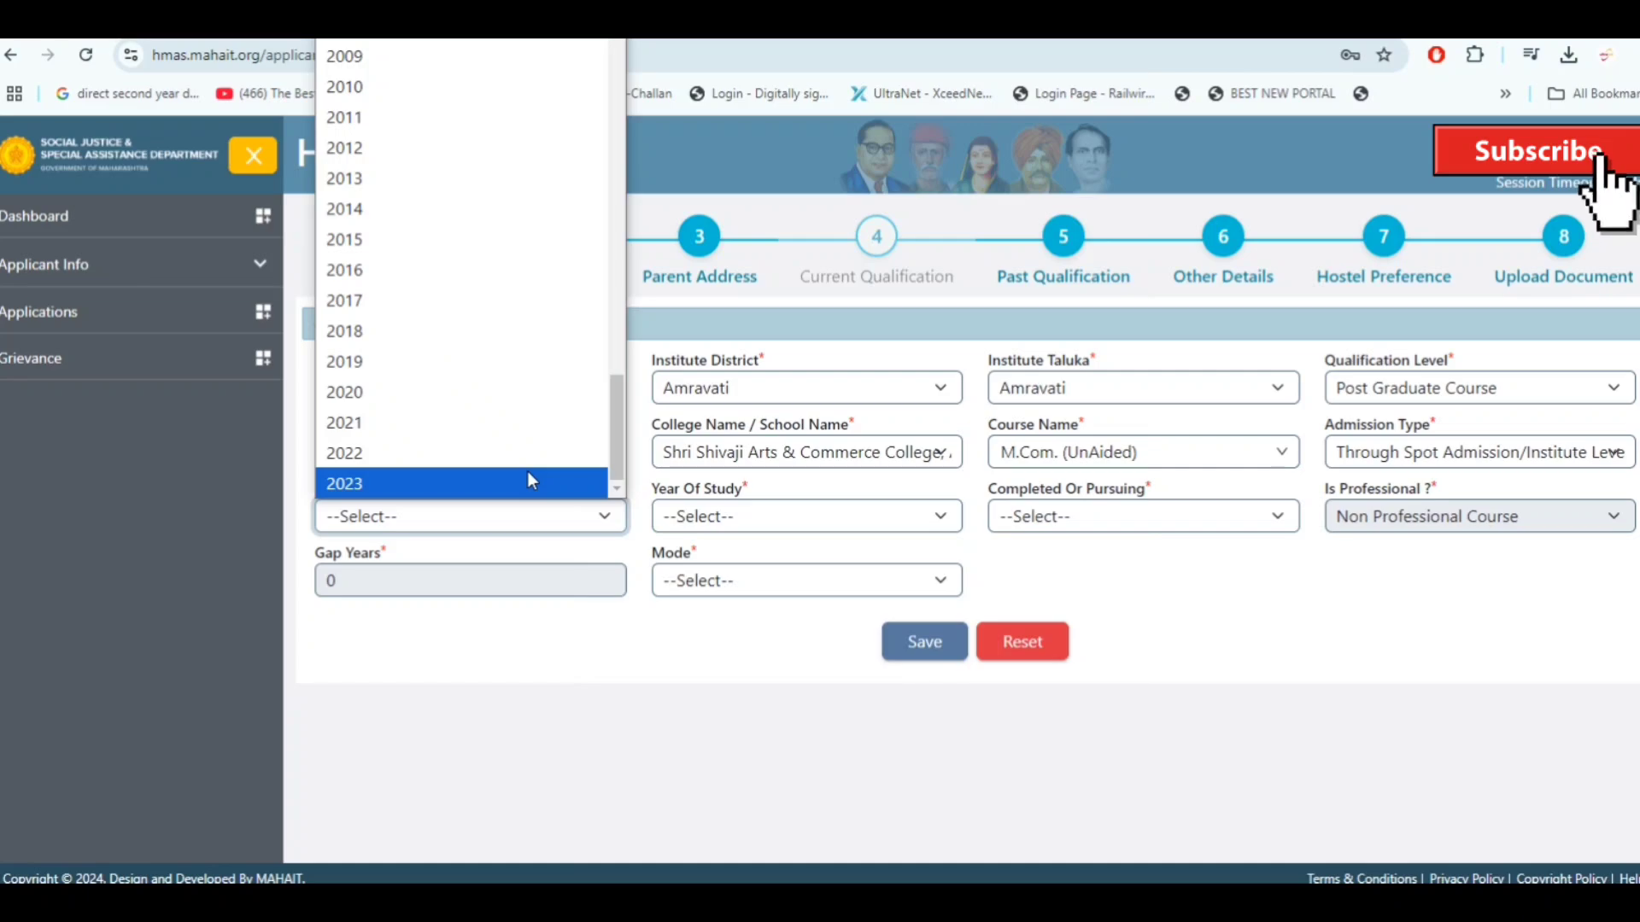
pyautogui.click(533, 478)
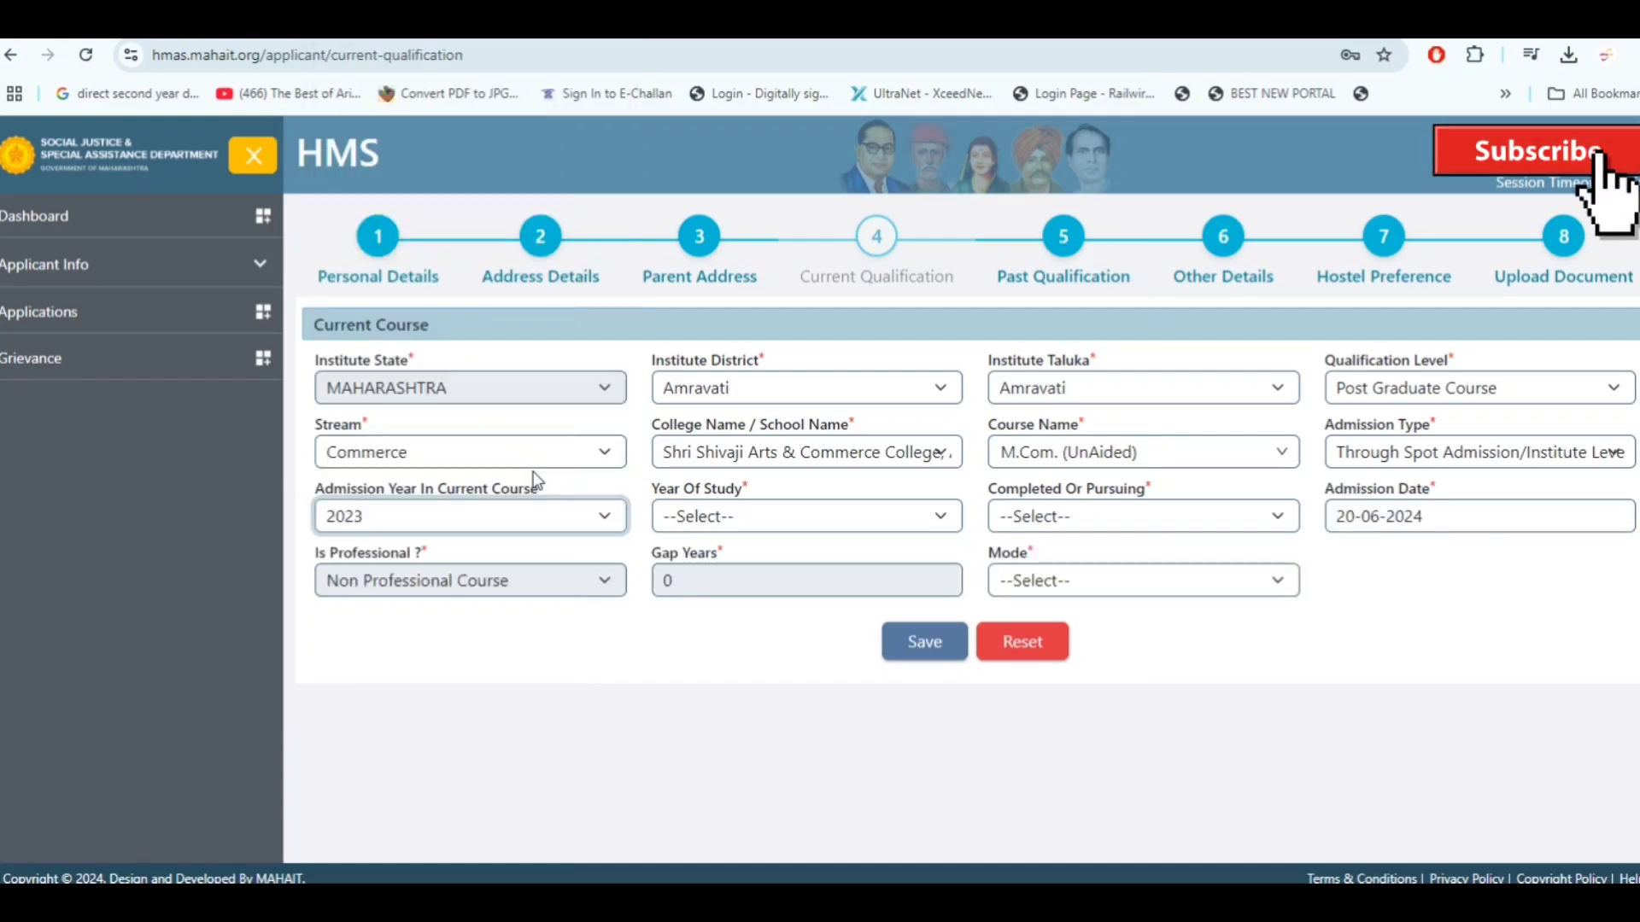
pyautogui.click(784, 518)
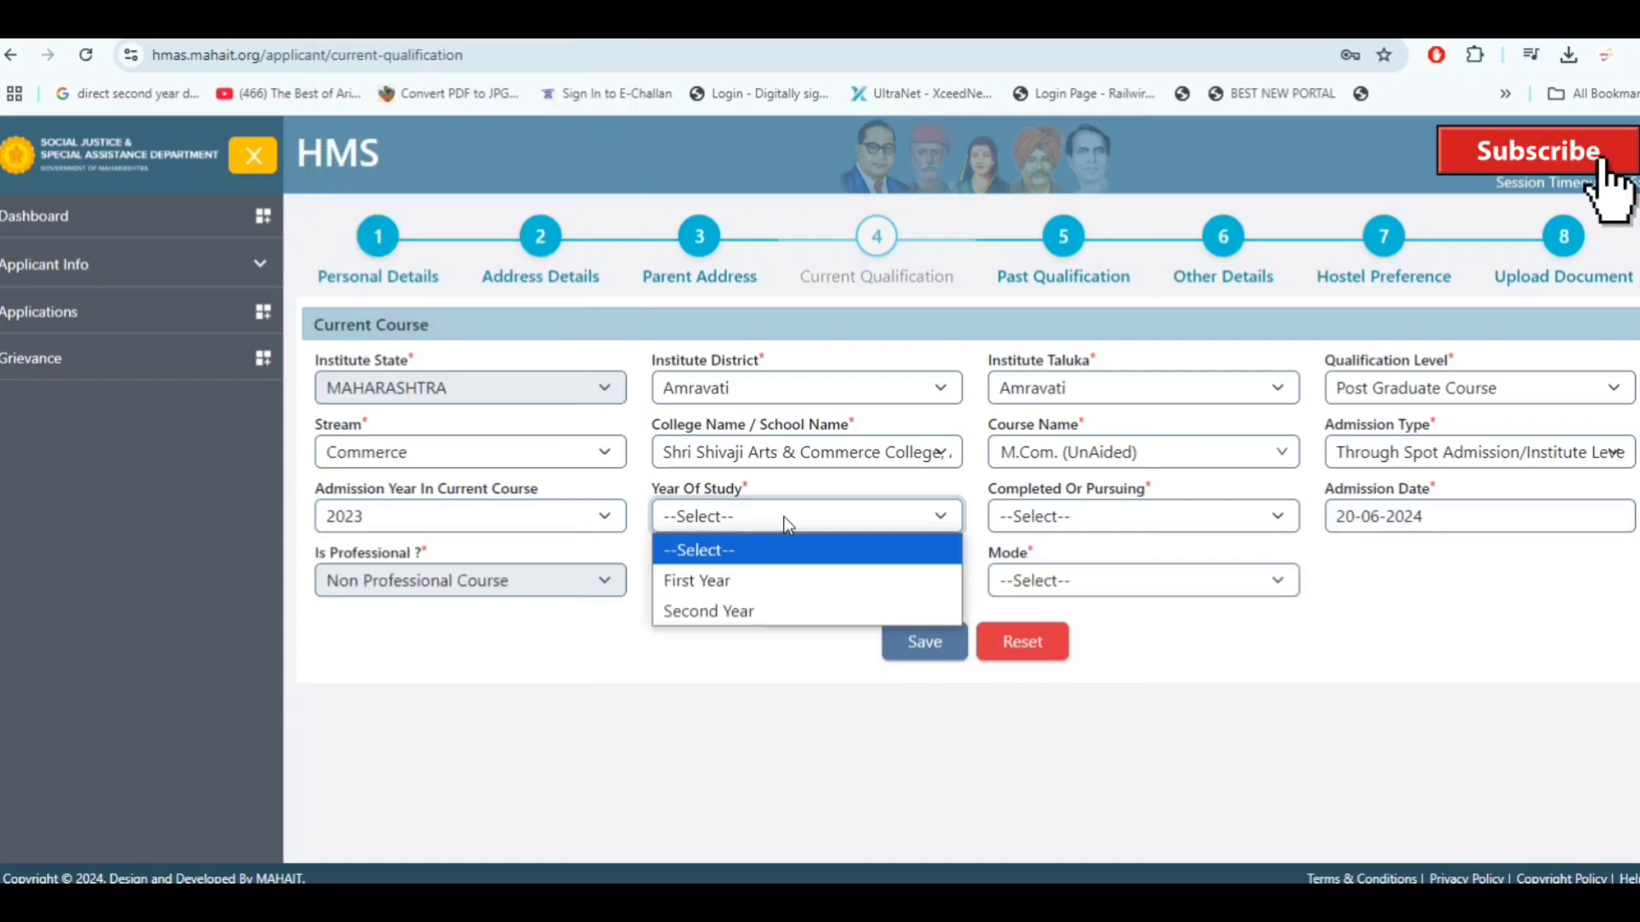
pyautogui.click(797, 579)
# Mark the current course as First Year Completed and set its start year to 2023
pyautogui.click(1072, 516)
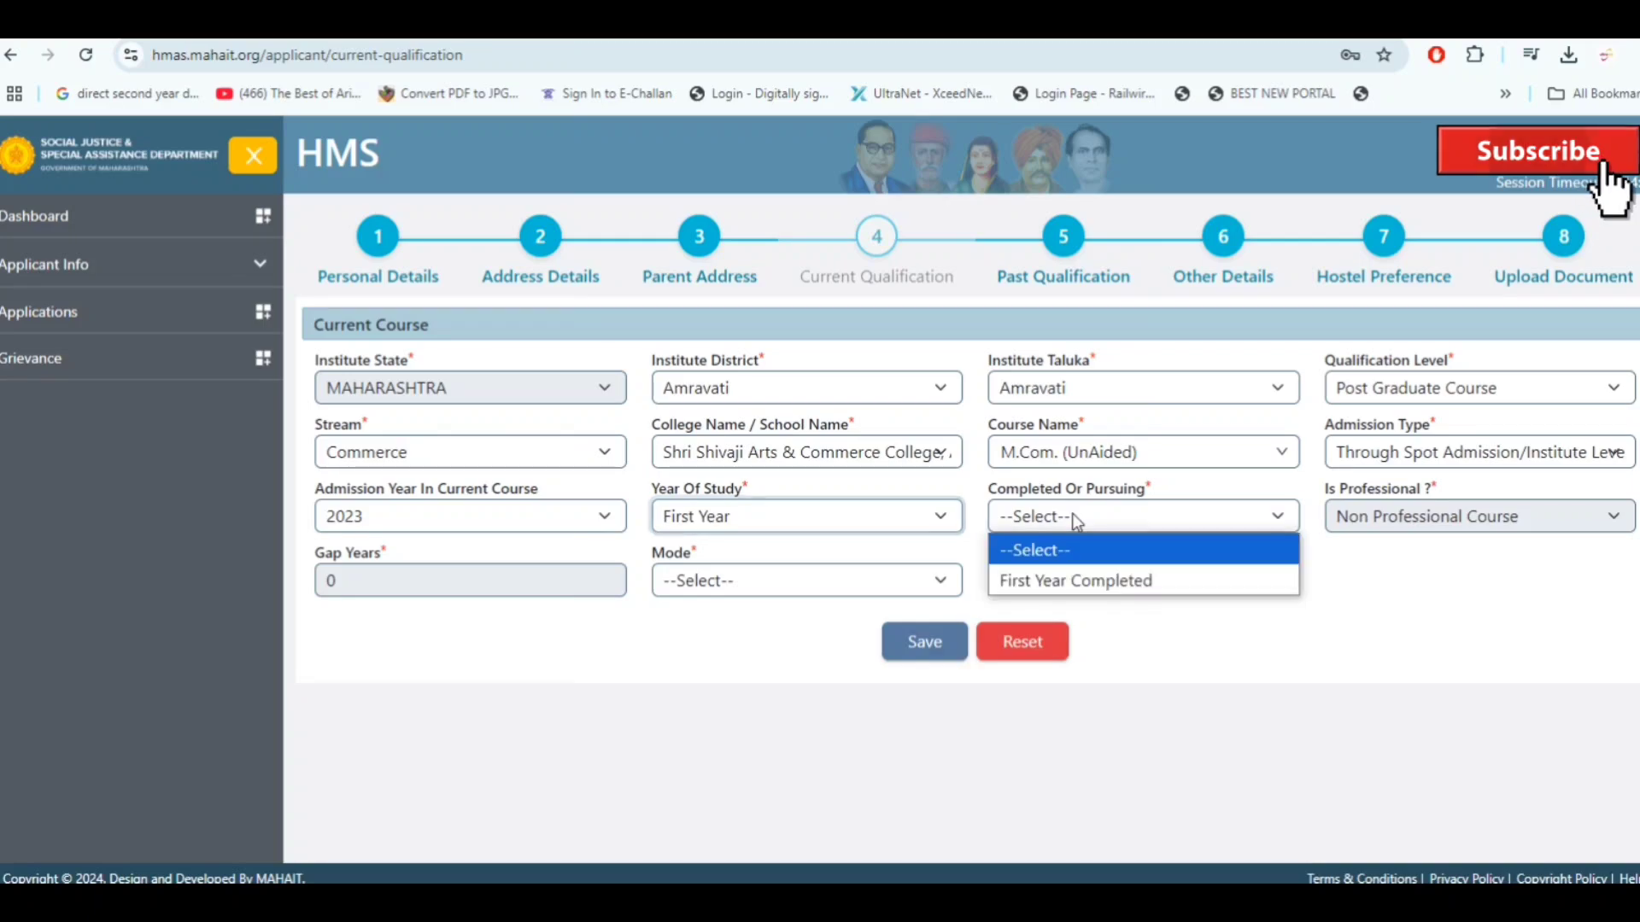
pyautogui.click(1115, 580)
pyautogui.click(1394, 517)
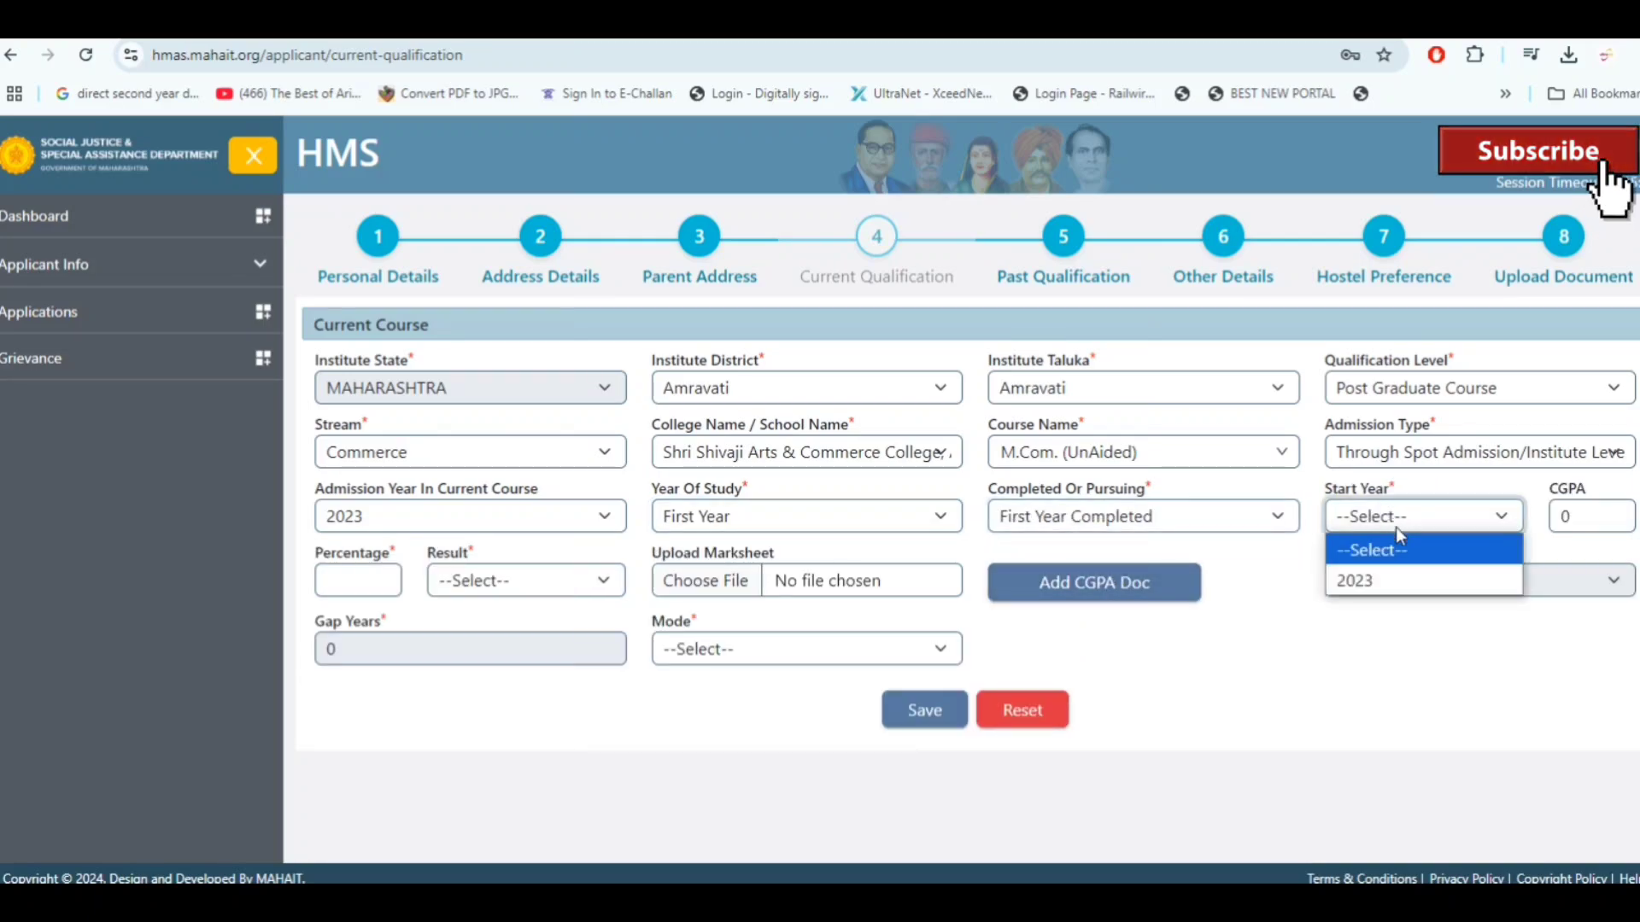
pyautogui.click(1413, 581)
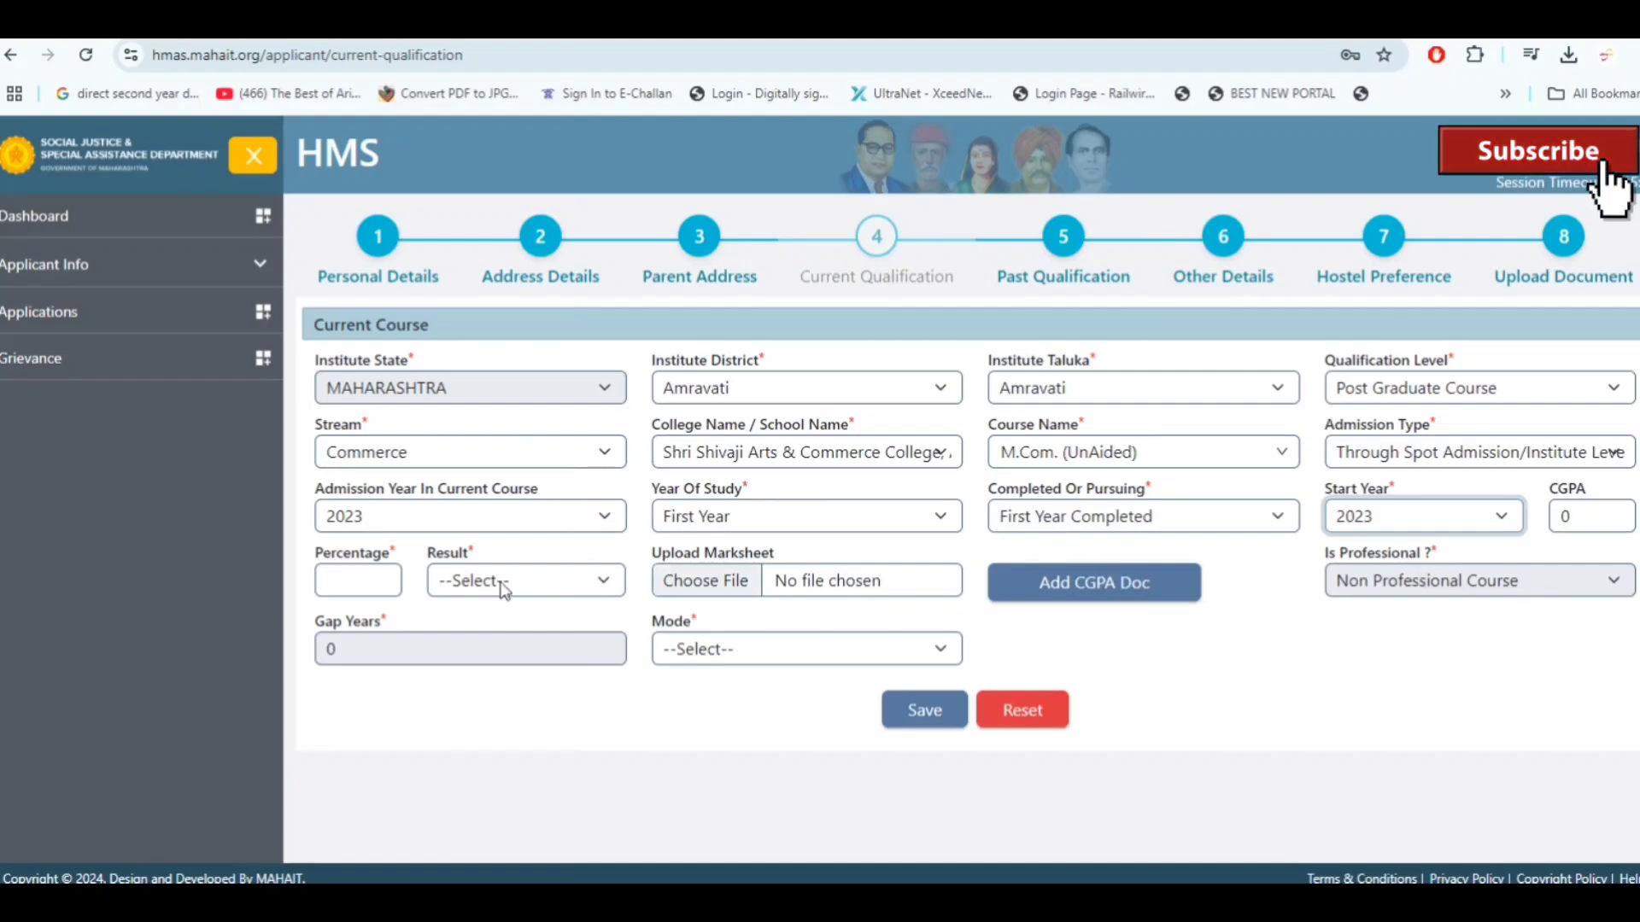
# Enter 61.20 as the first-year percentage and set the result to Pass
pyautogui.click(387, 586)
pyautogui.write('61.20')
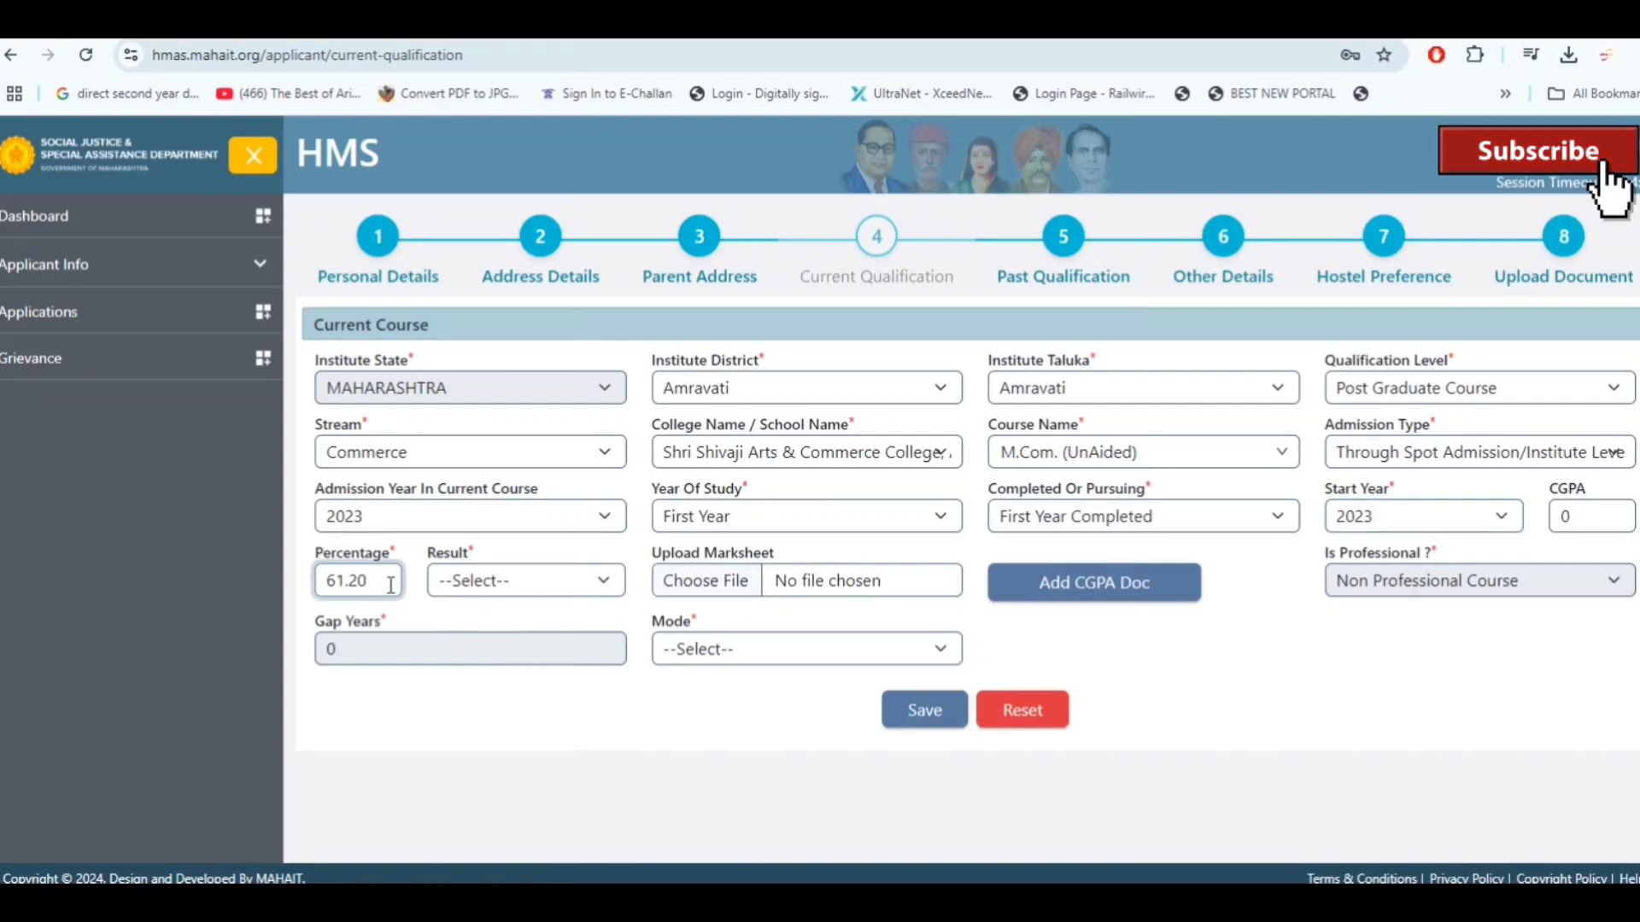
pyautogui.click(521, 585)
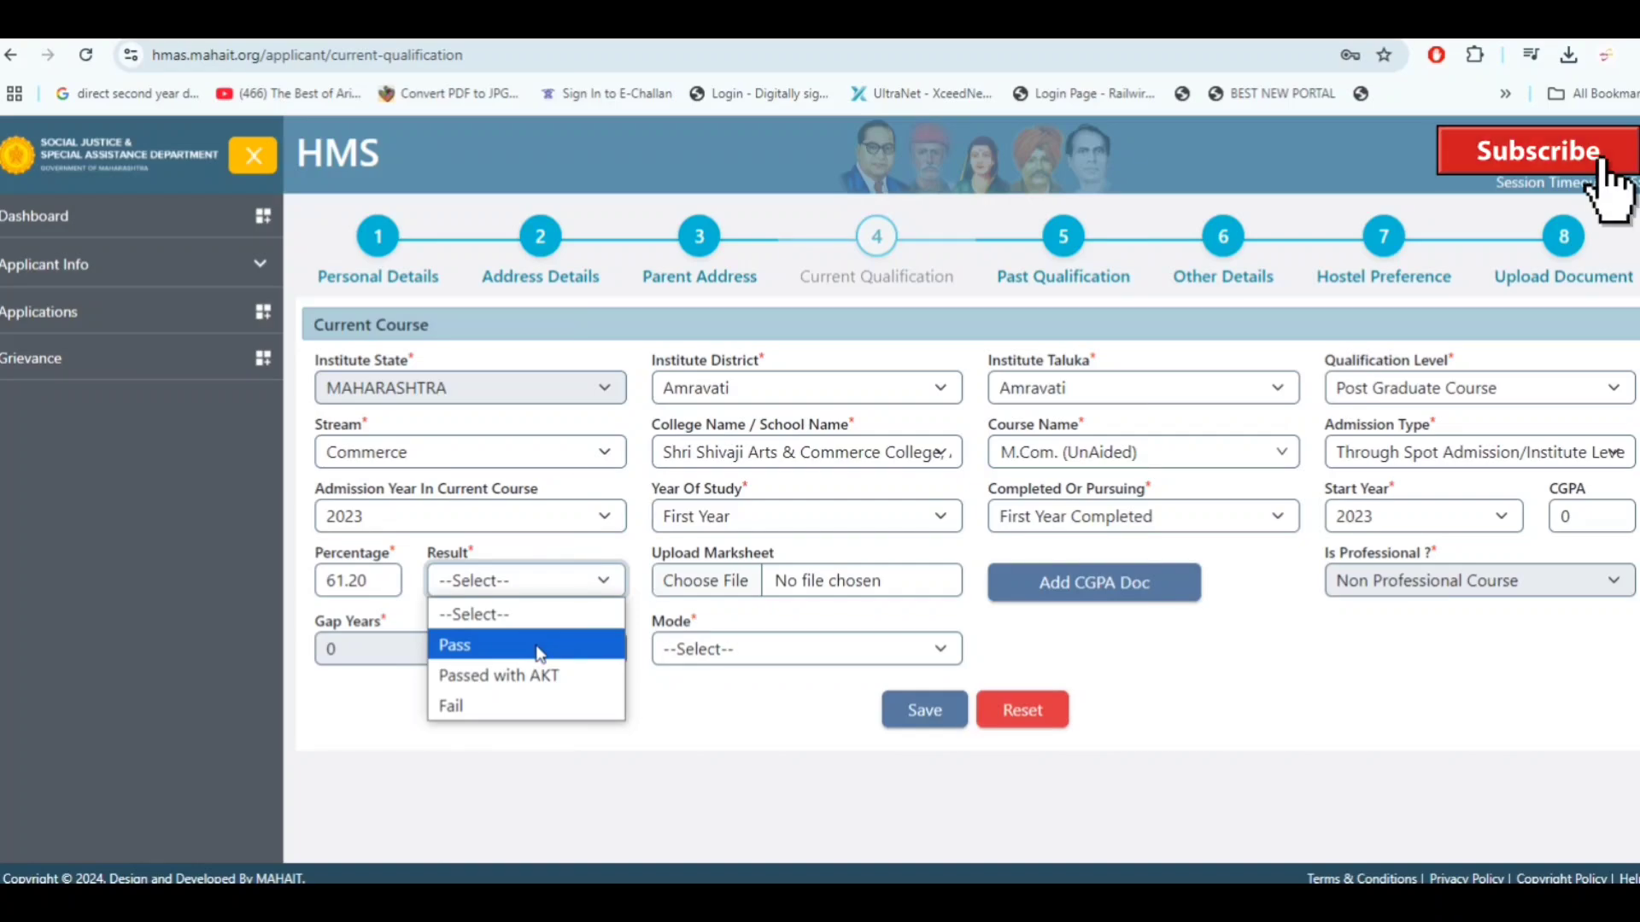
pyautogui.click(540, 653)
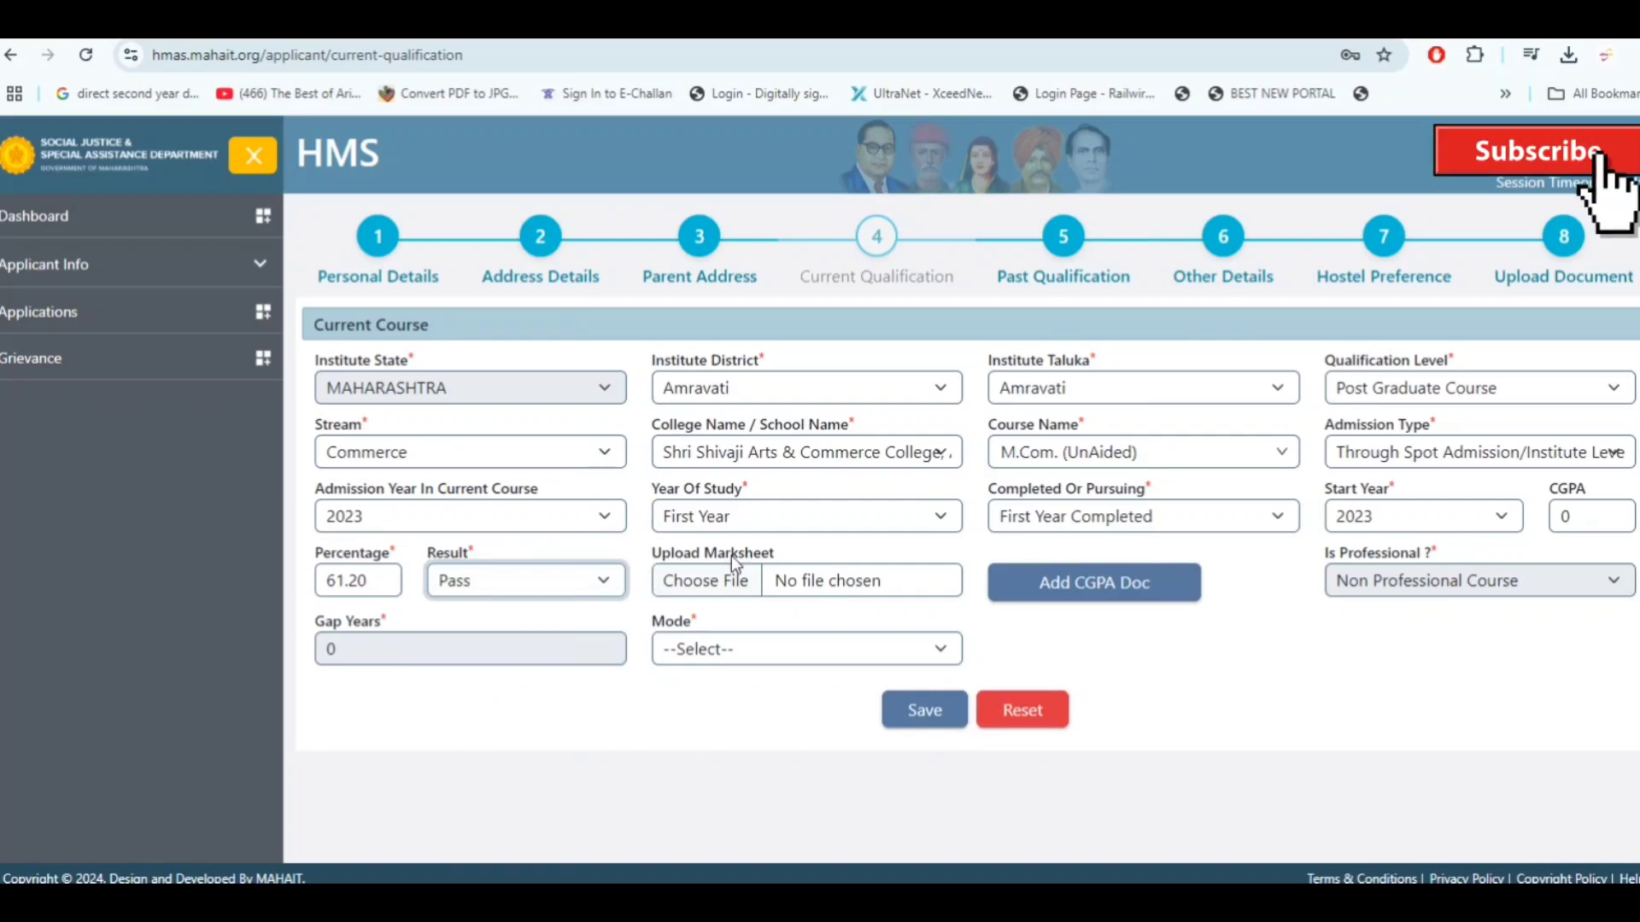
# Set the course mode to Regular and save the first-year record
pyautogui.click(816, 653)
pyautogui.click(839, 713)
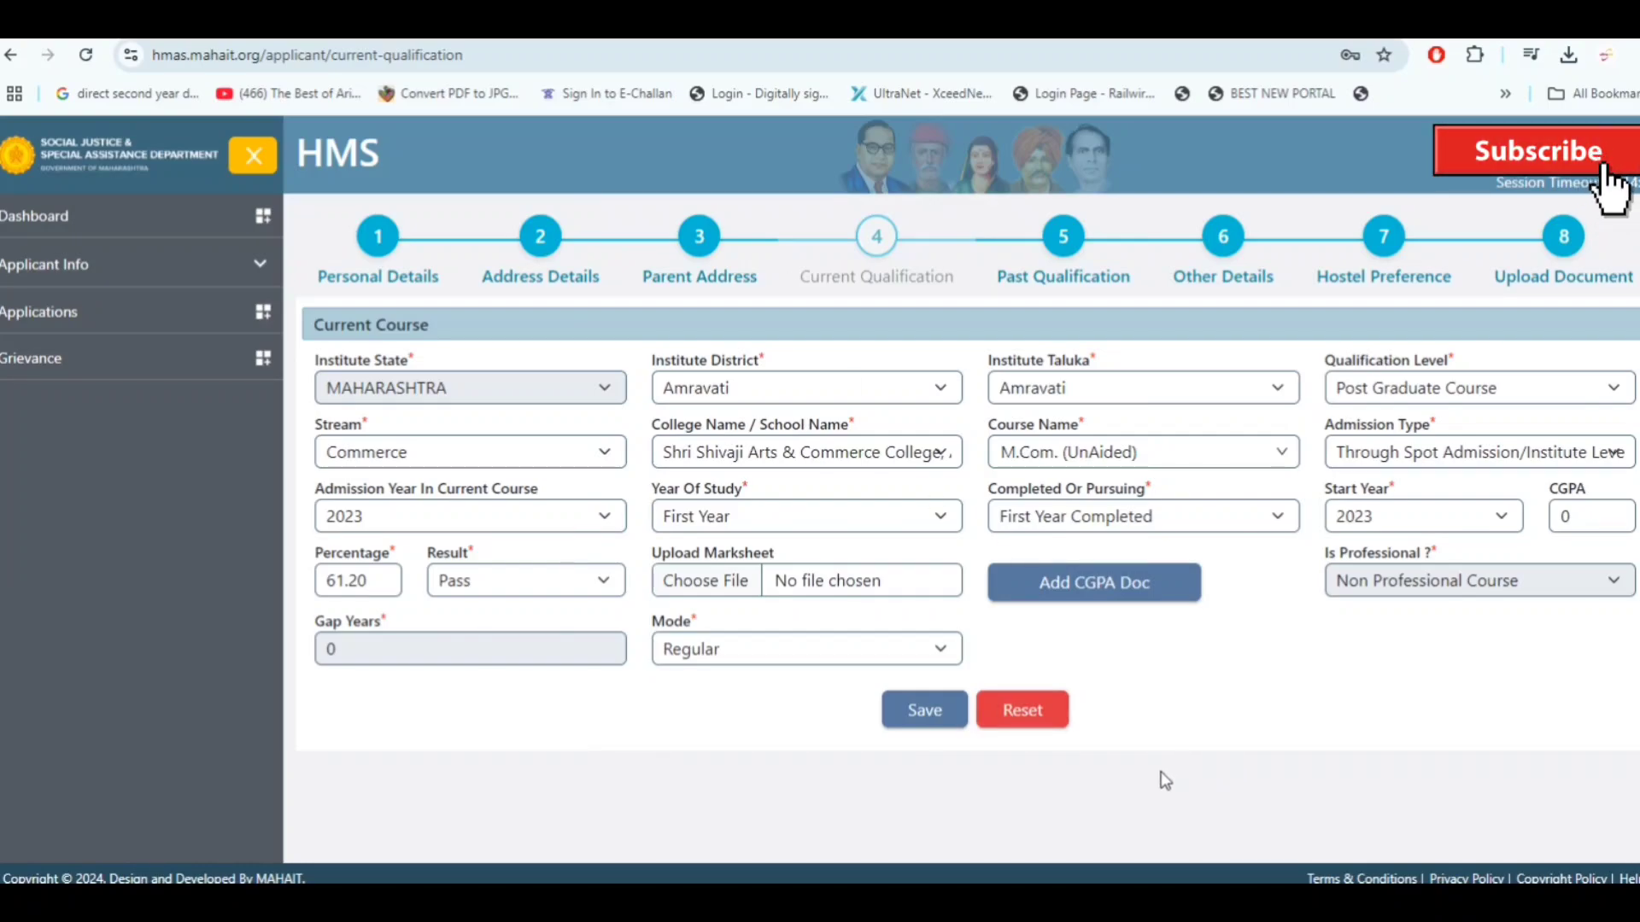
pyautogui.click(917, 717)
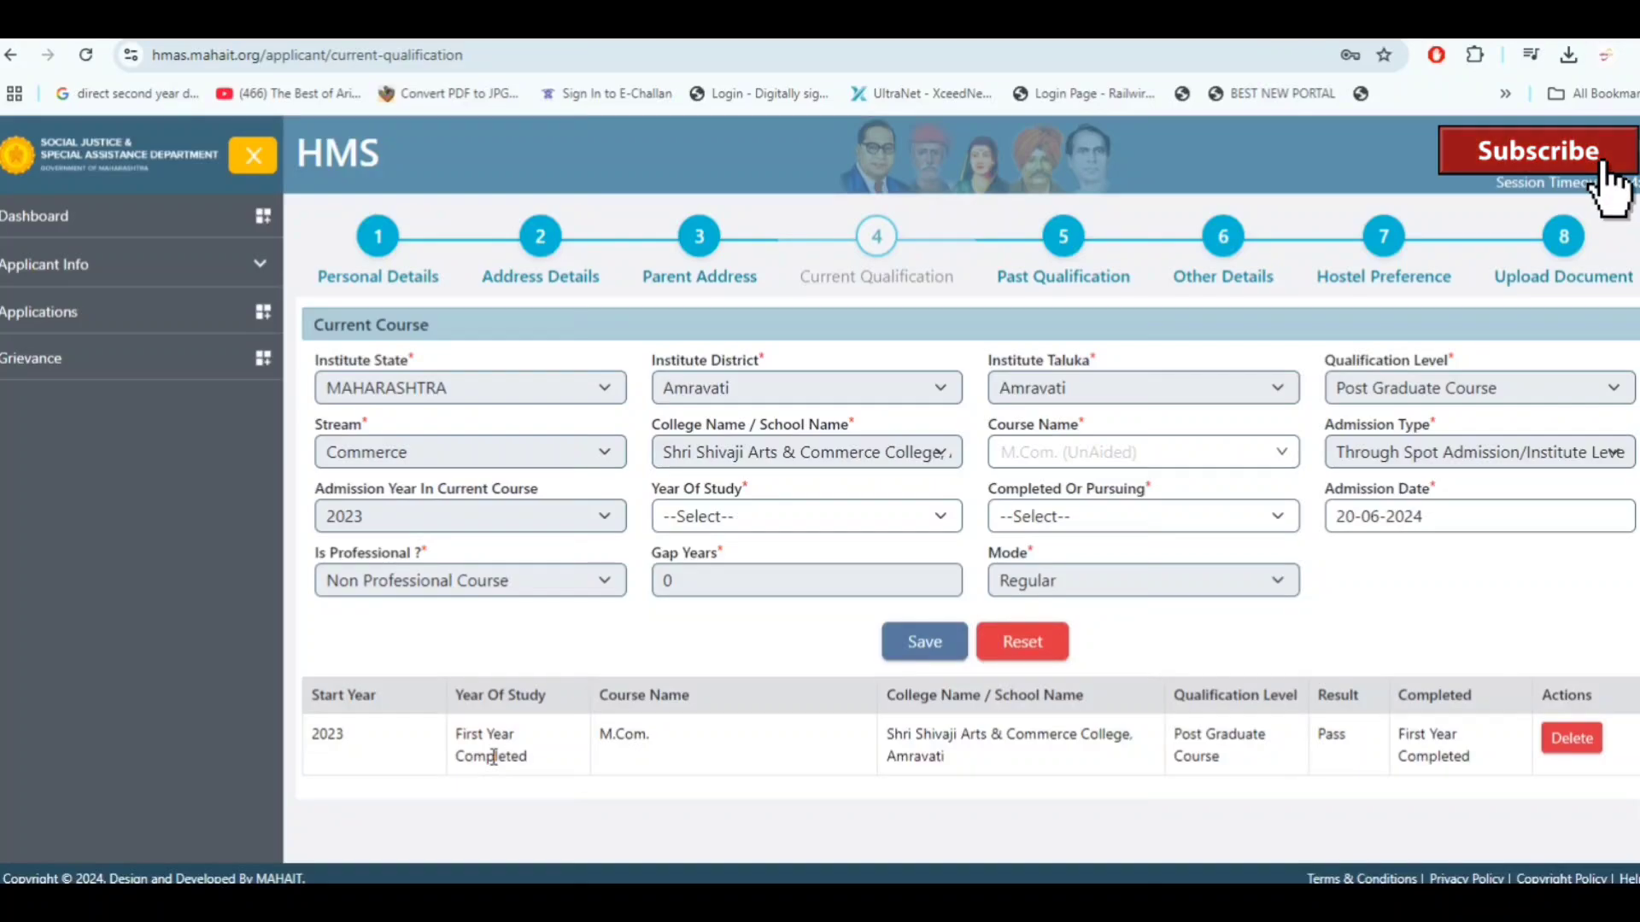
# Set the year of study to Second Year and its status to Second Year Pursuing
pyautogui.click(777, 516)
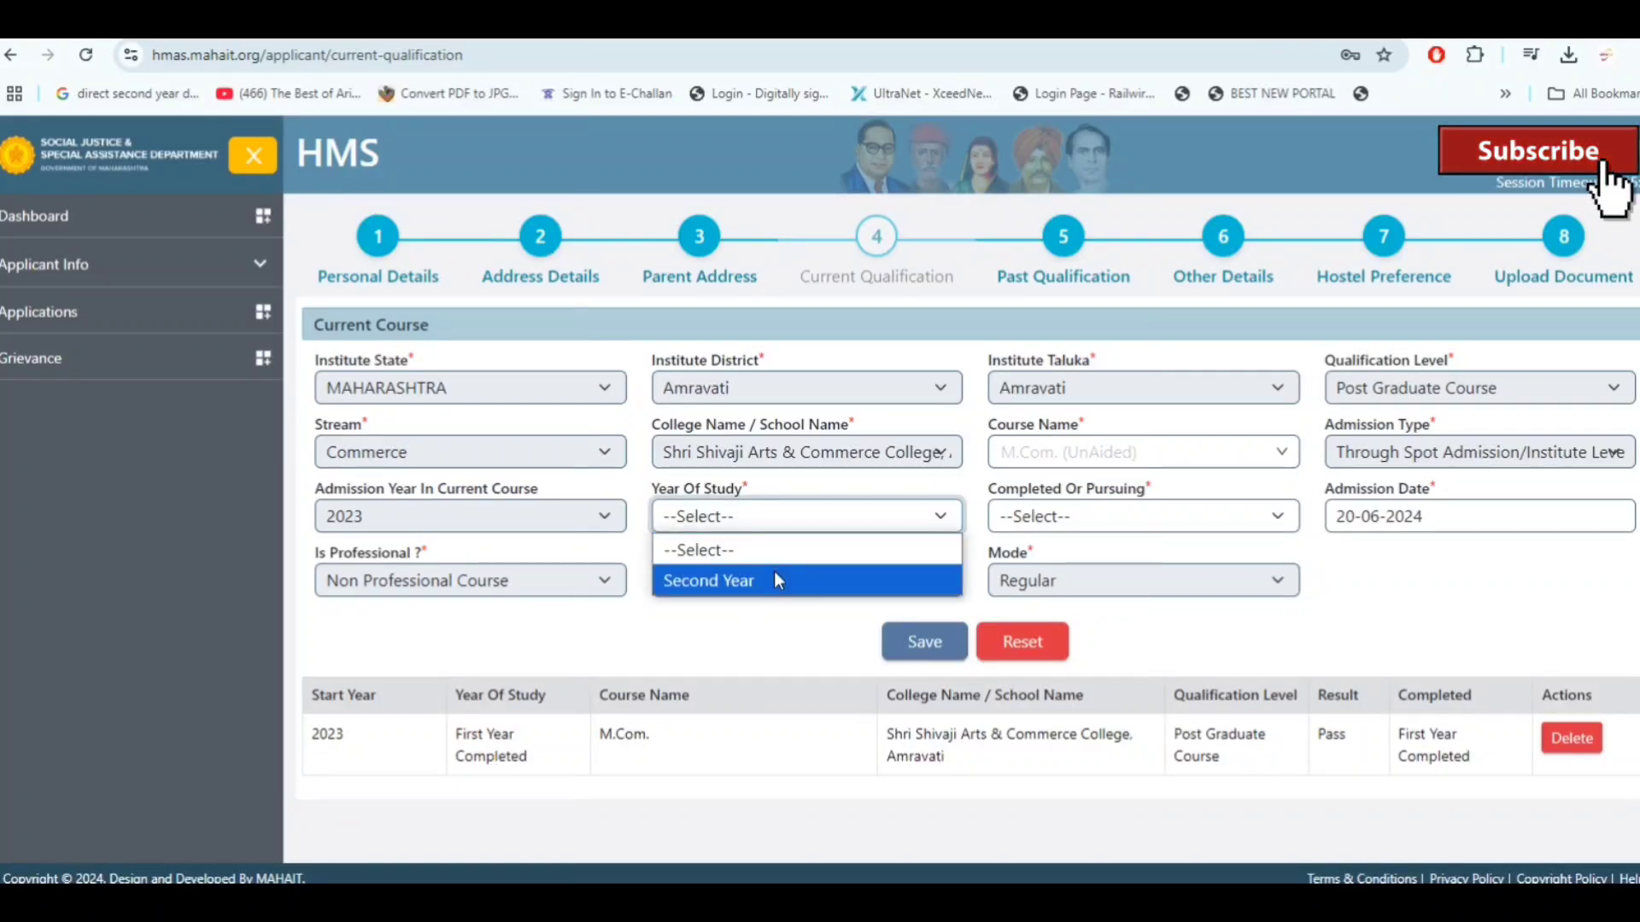
pyautogui.click(777, 580)
pyautogui.click(1145, 517)
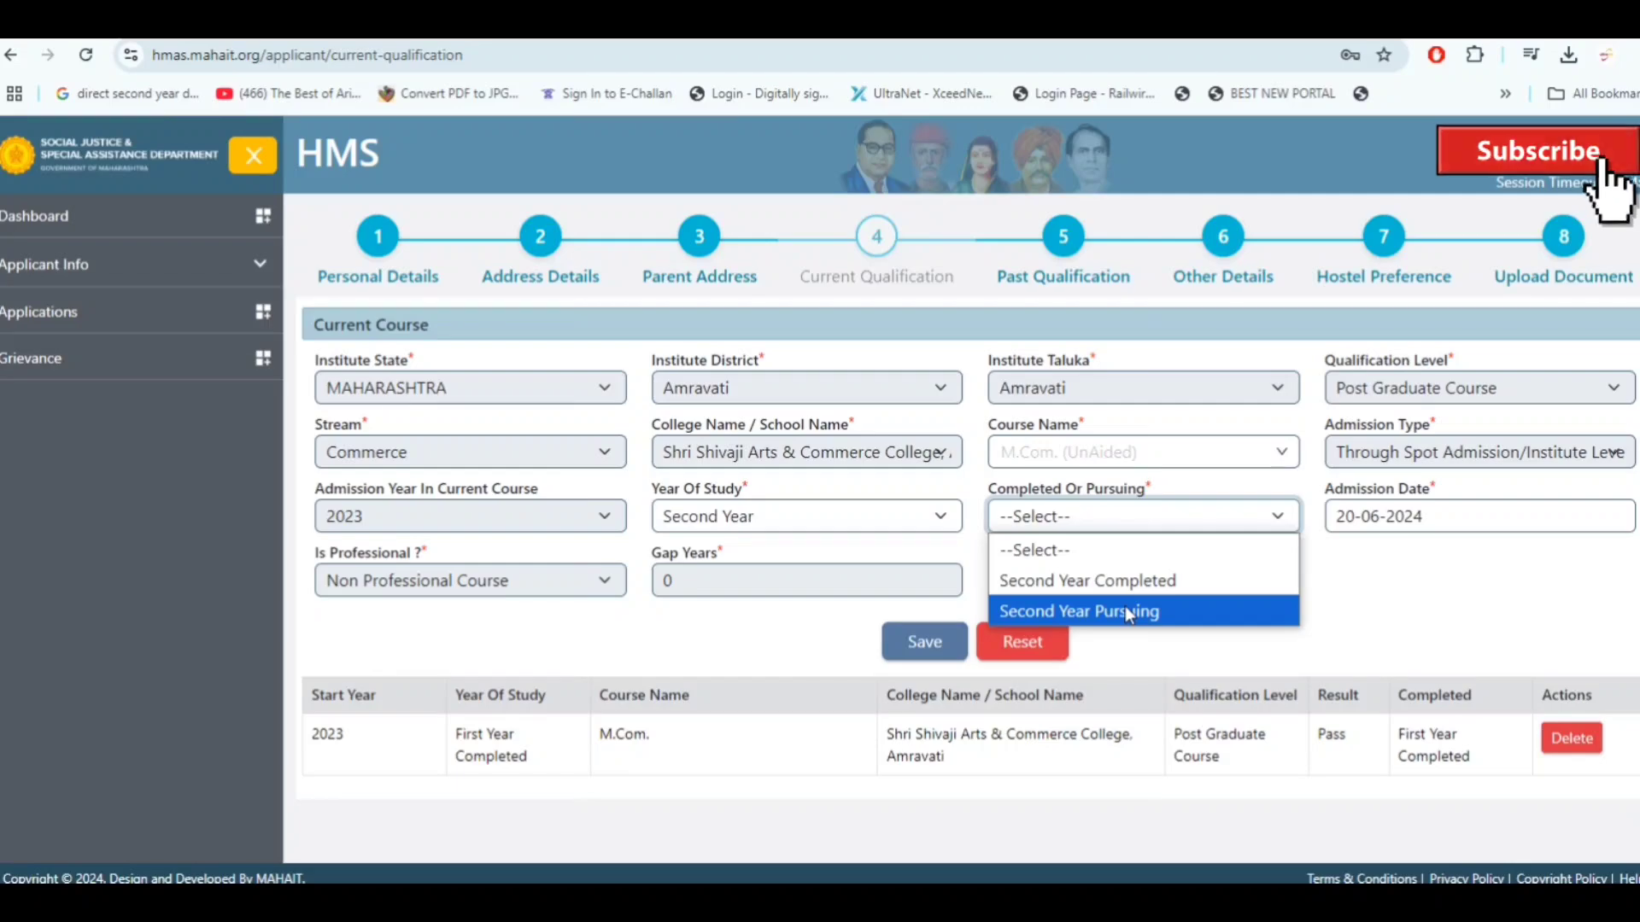
pyautogui.click(1125, 609)
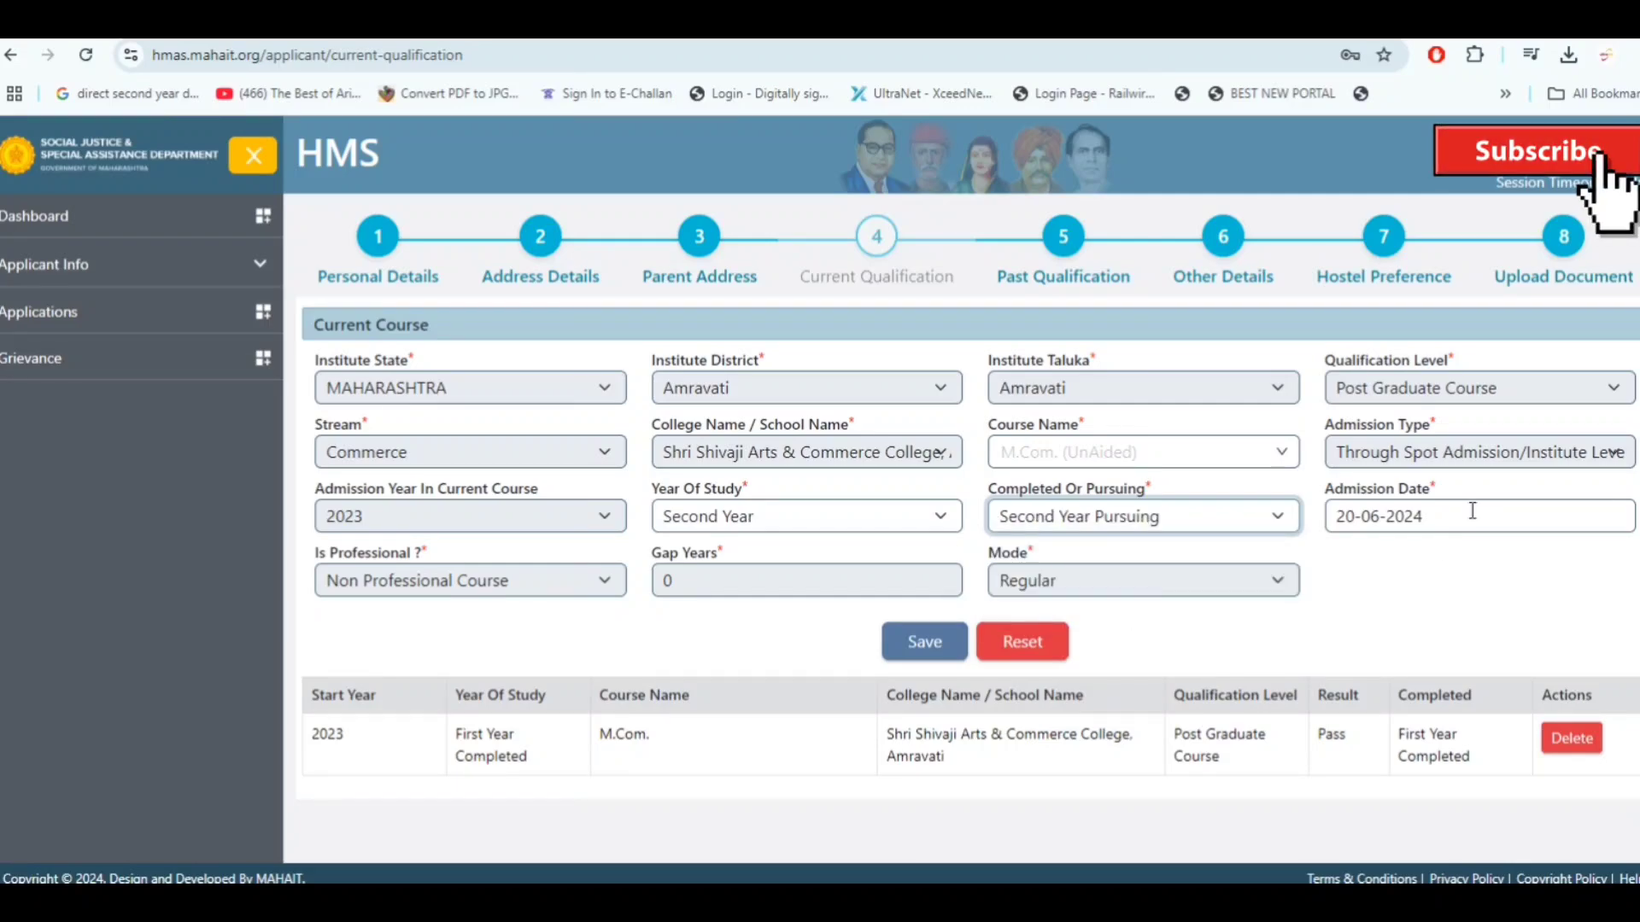
# Set the second-year admission date to 19-06-2024 and save the record
pyautogui.click(1441, 521)
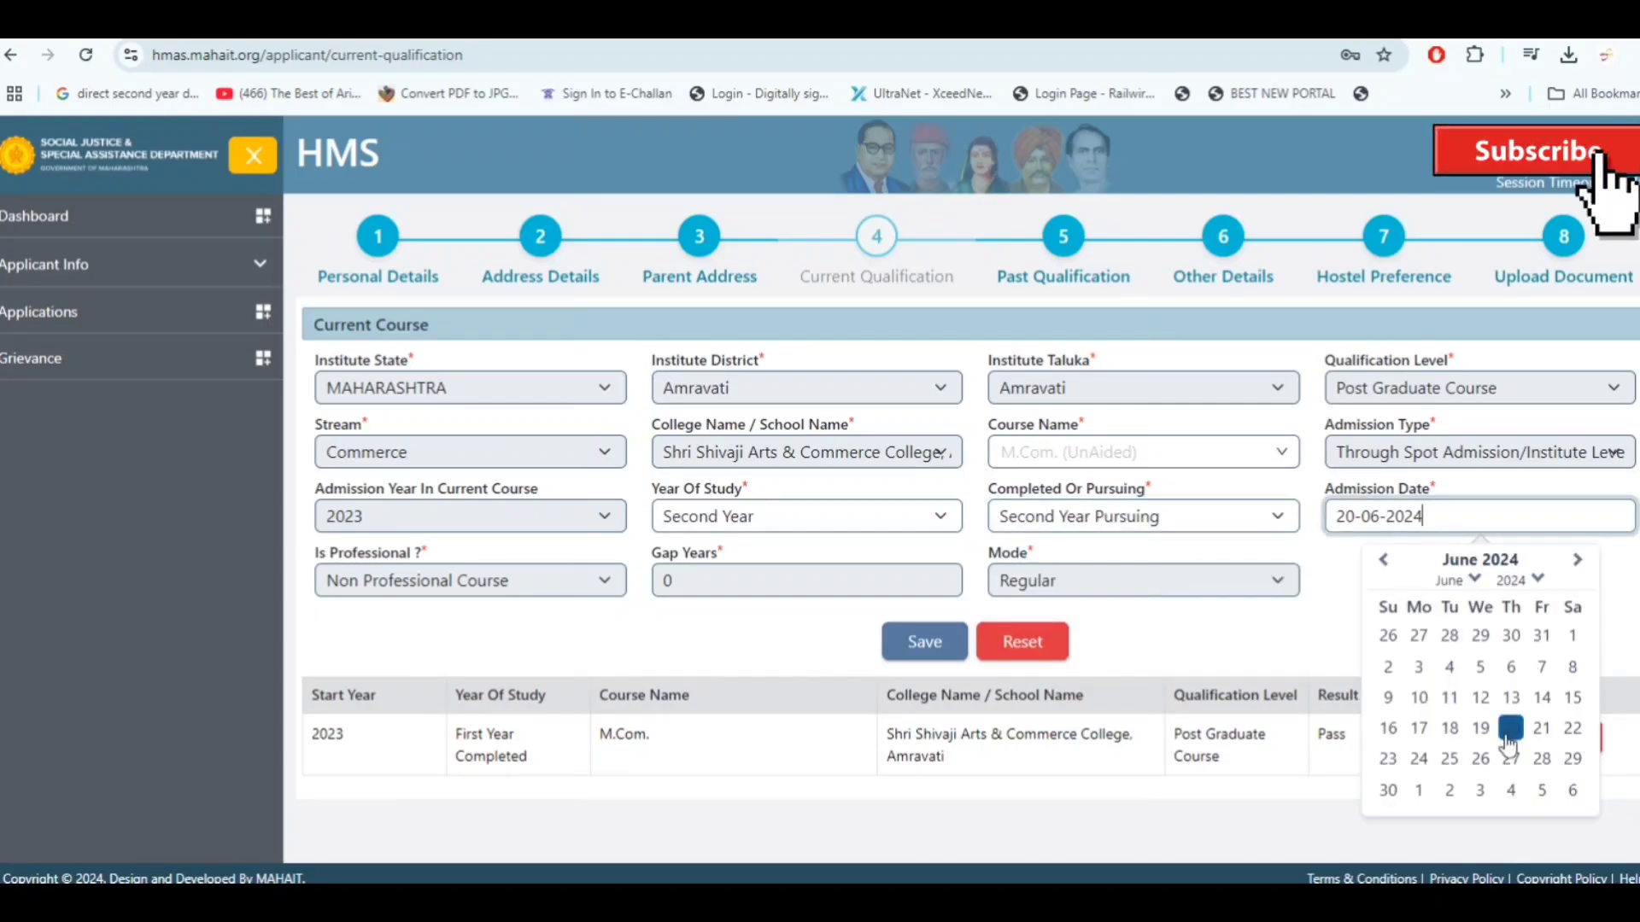
pyautogui.click(1480, 728)
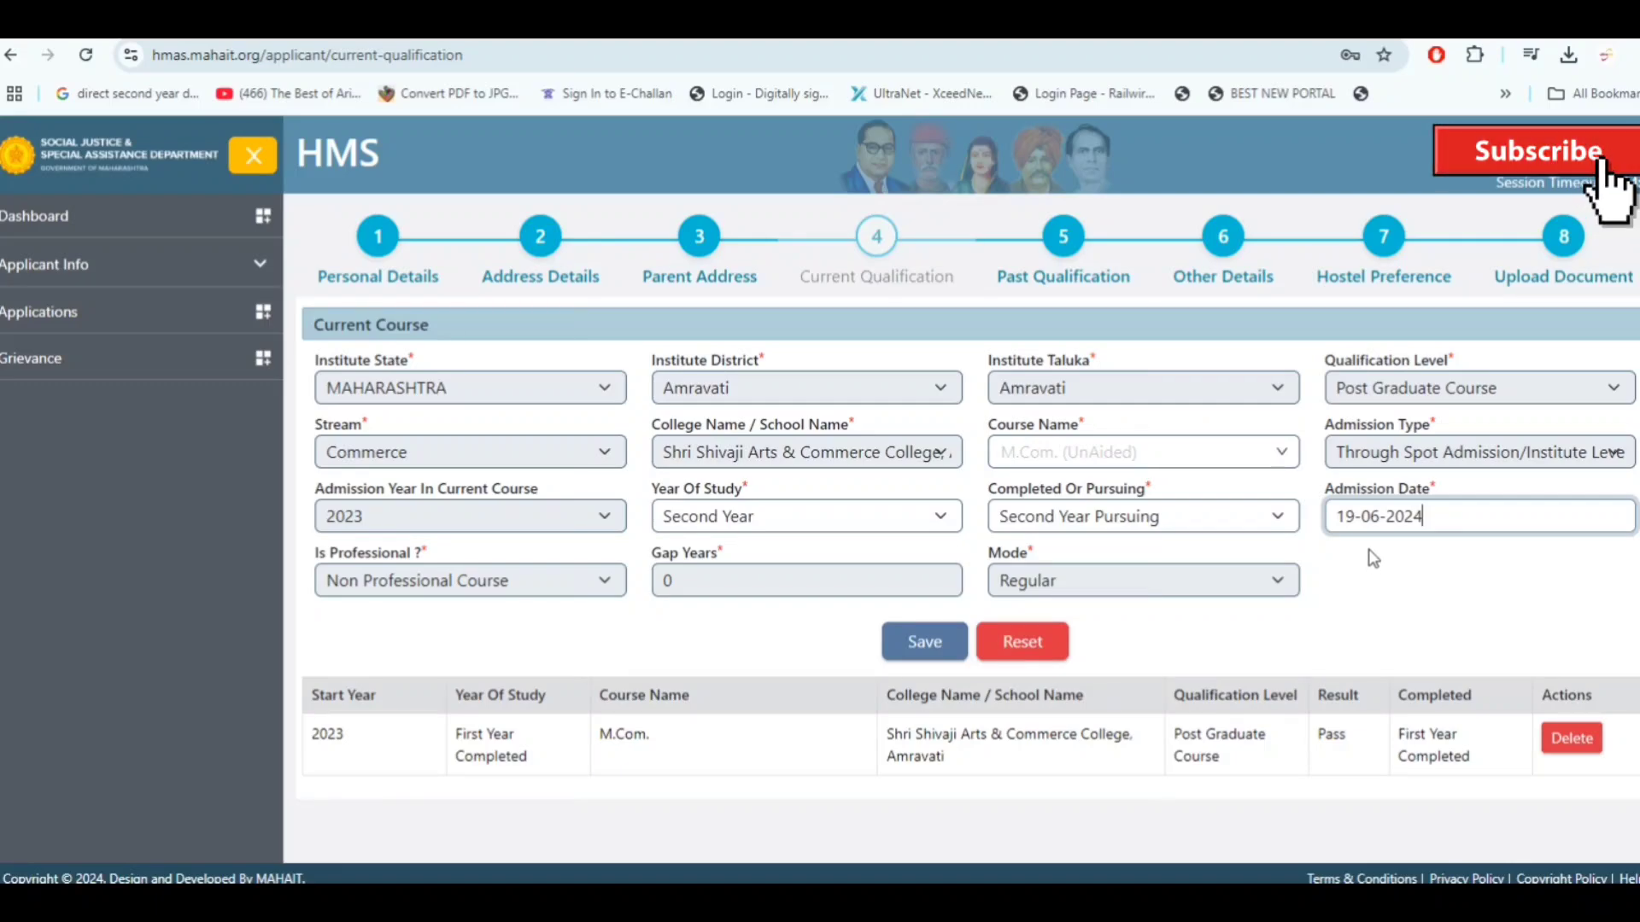
pyautogui.click(893, 649)
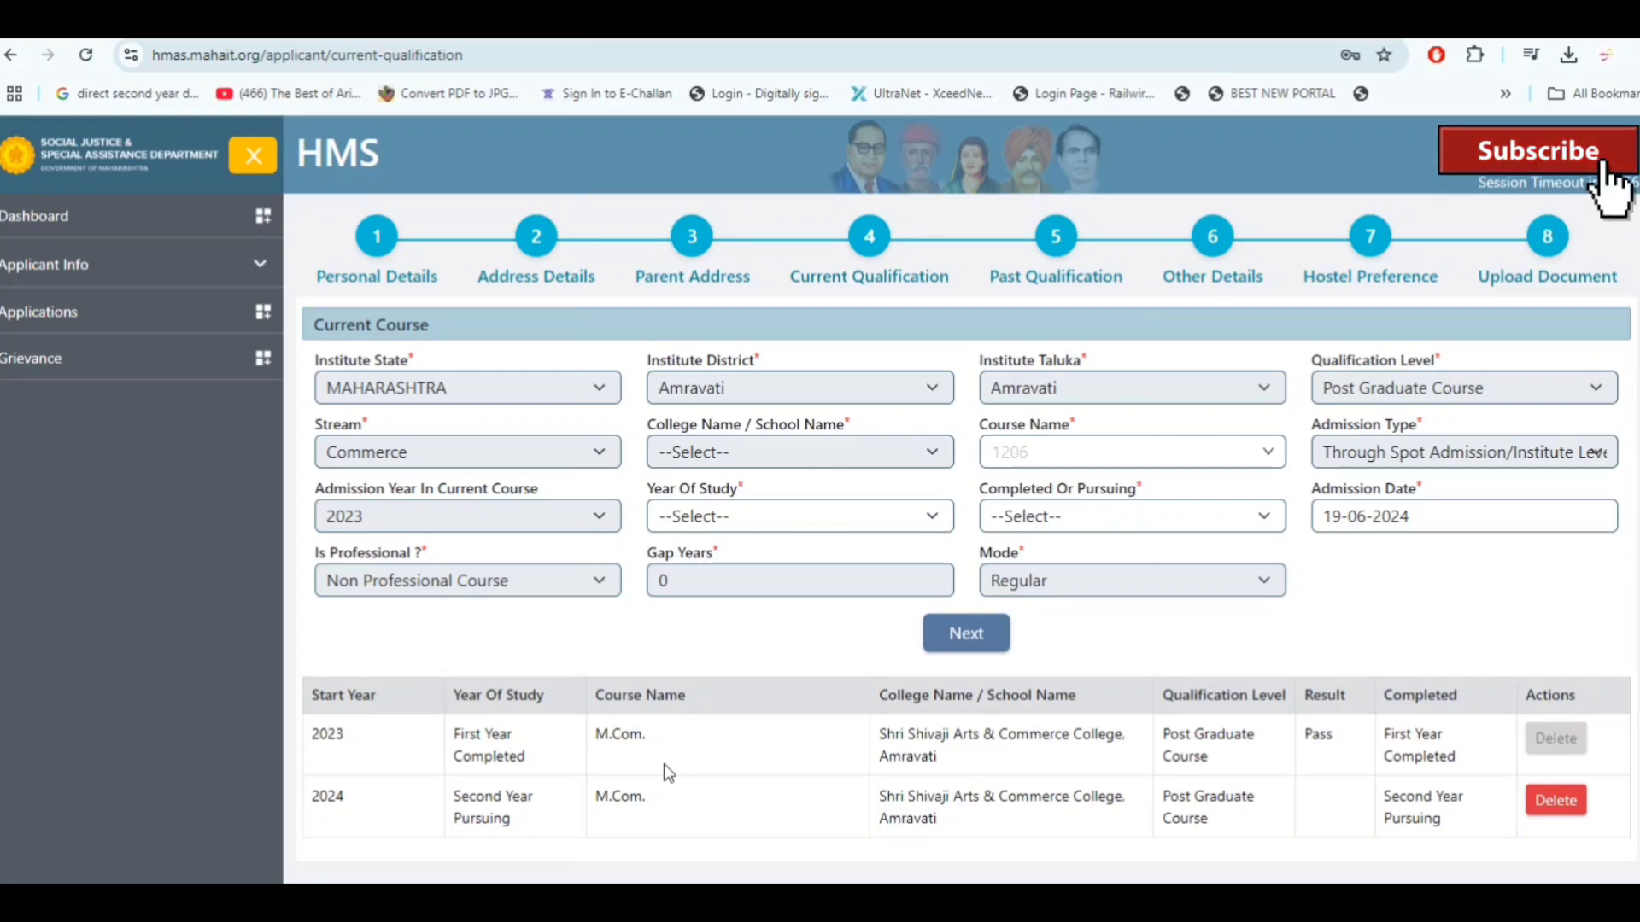
# Check the saved M.Com. year entries and proceed to the Past Qualification page
pyautogui.scroll(-1, 630, 703)
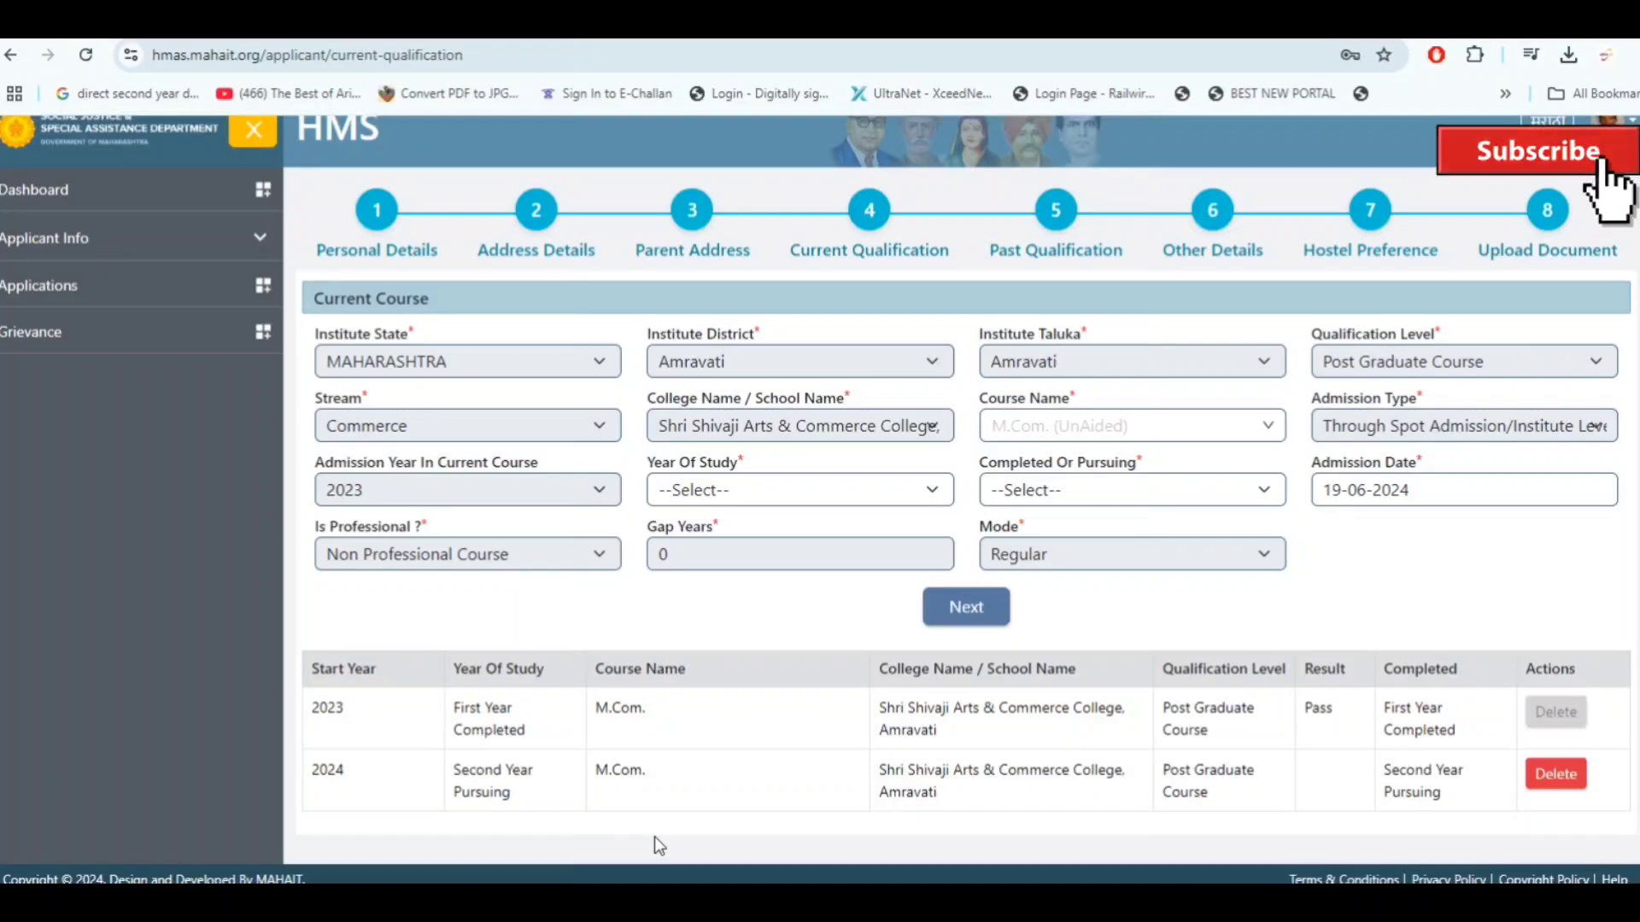
pyautogui.doubleClick(469, 792)
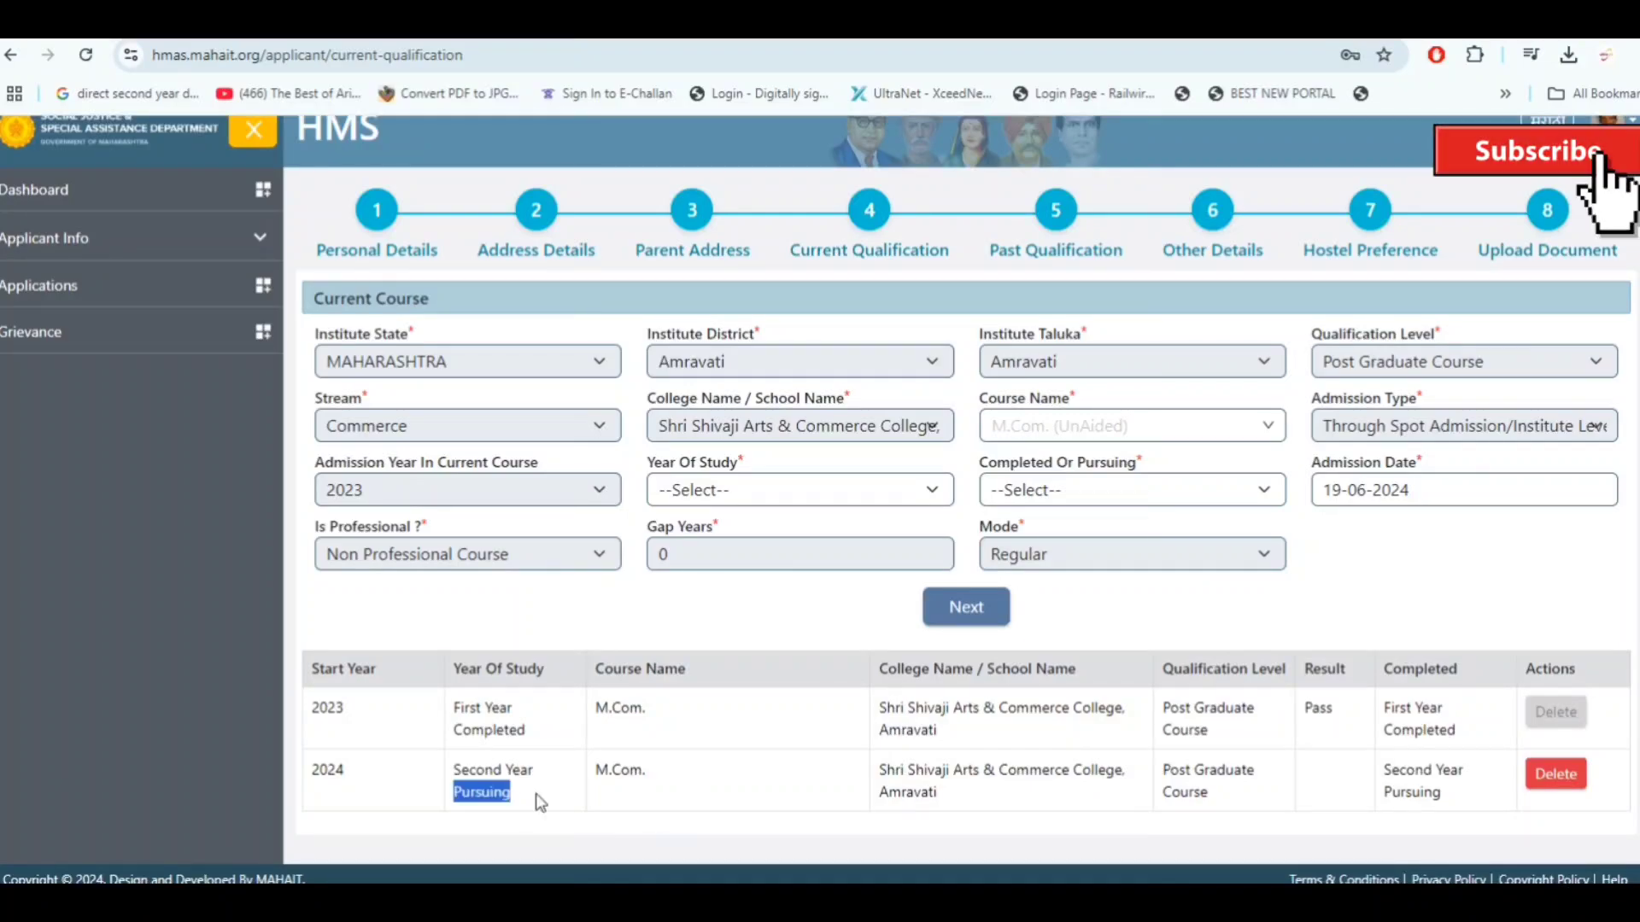
pyautogui.click(547, 799)
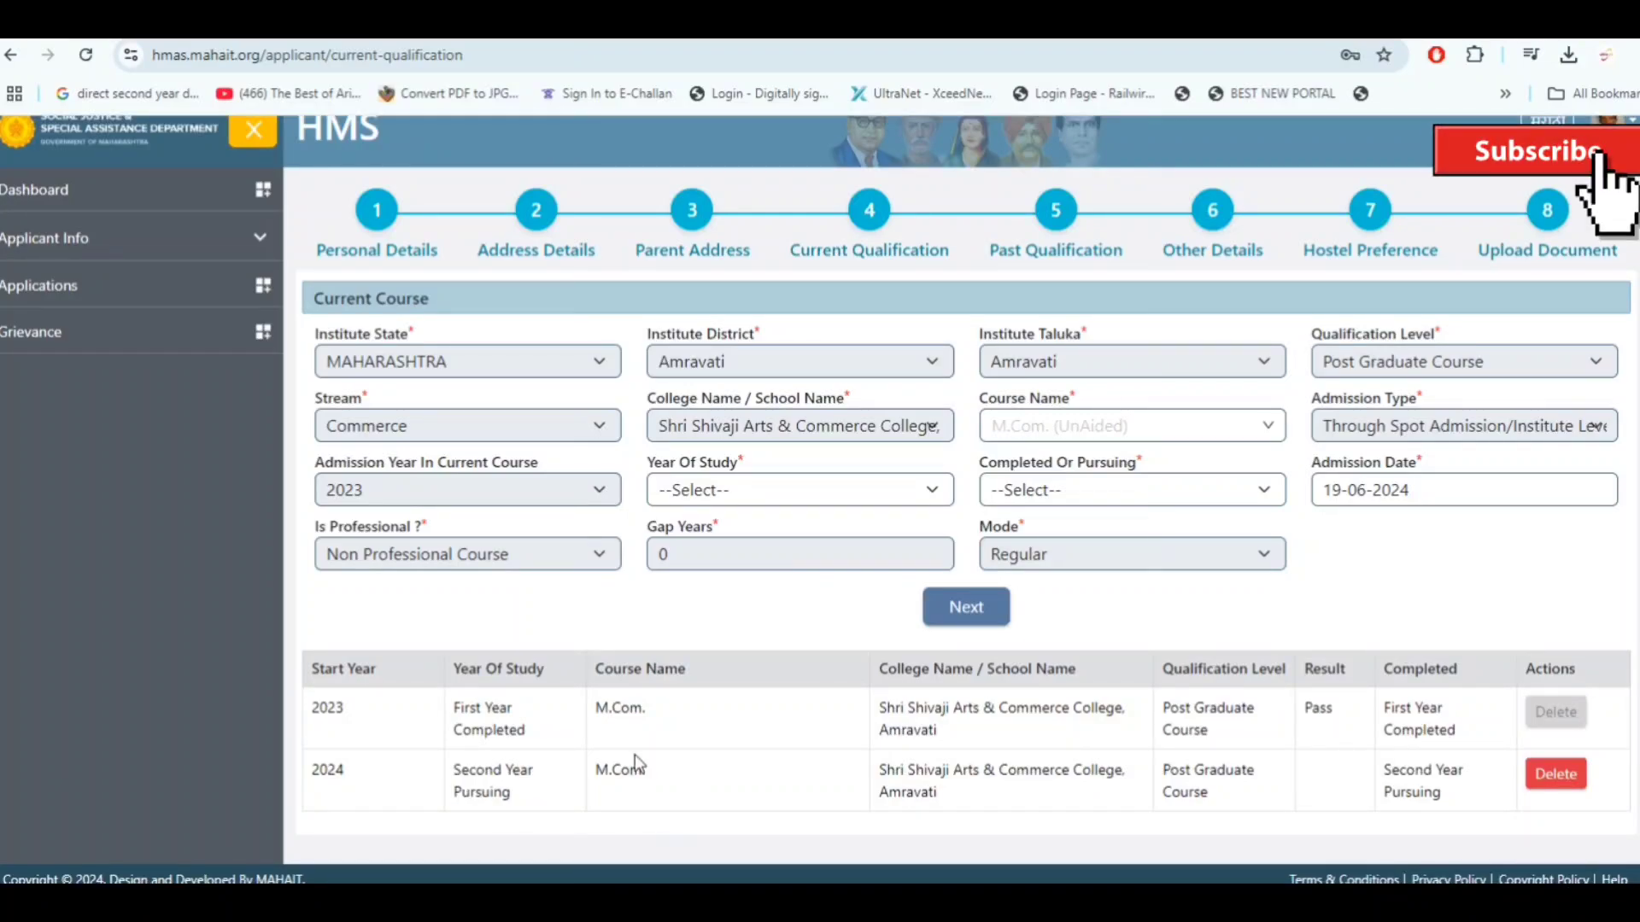
pyautogui.click(980, 609)
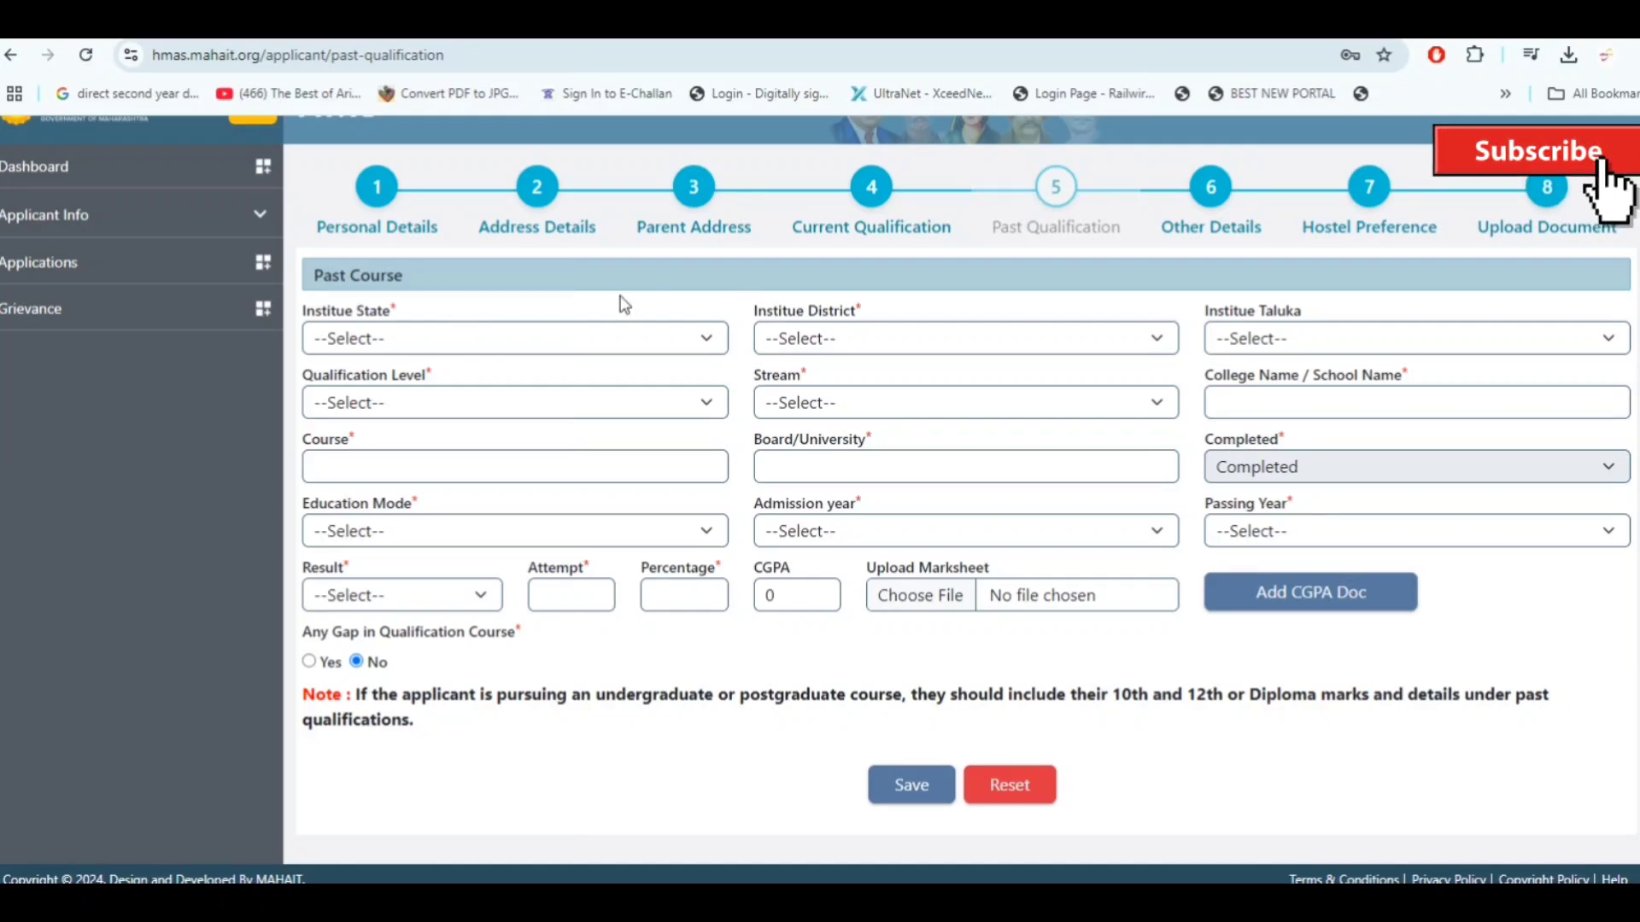
# Set the past course's institute state to MAHARASHTRA, the district to Amravati and the taluka to Bhatkuli
pyautogui.click(615, 338)
pyautogui.click(719, 423)
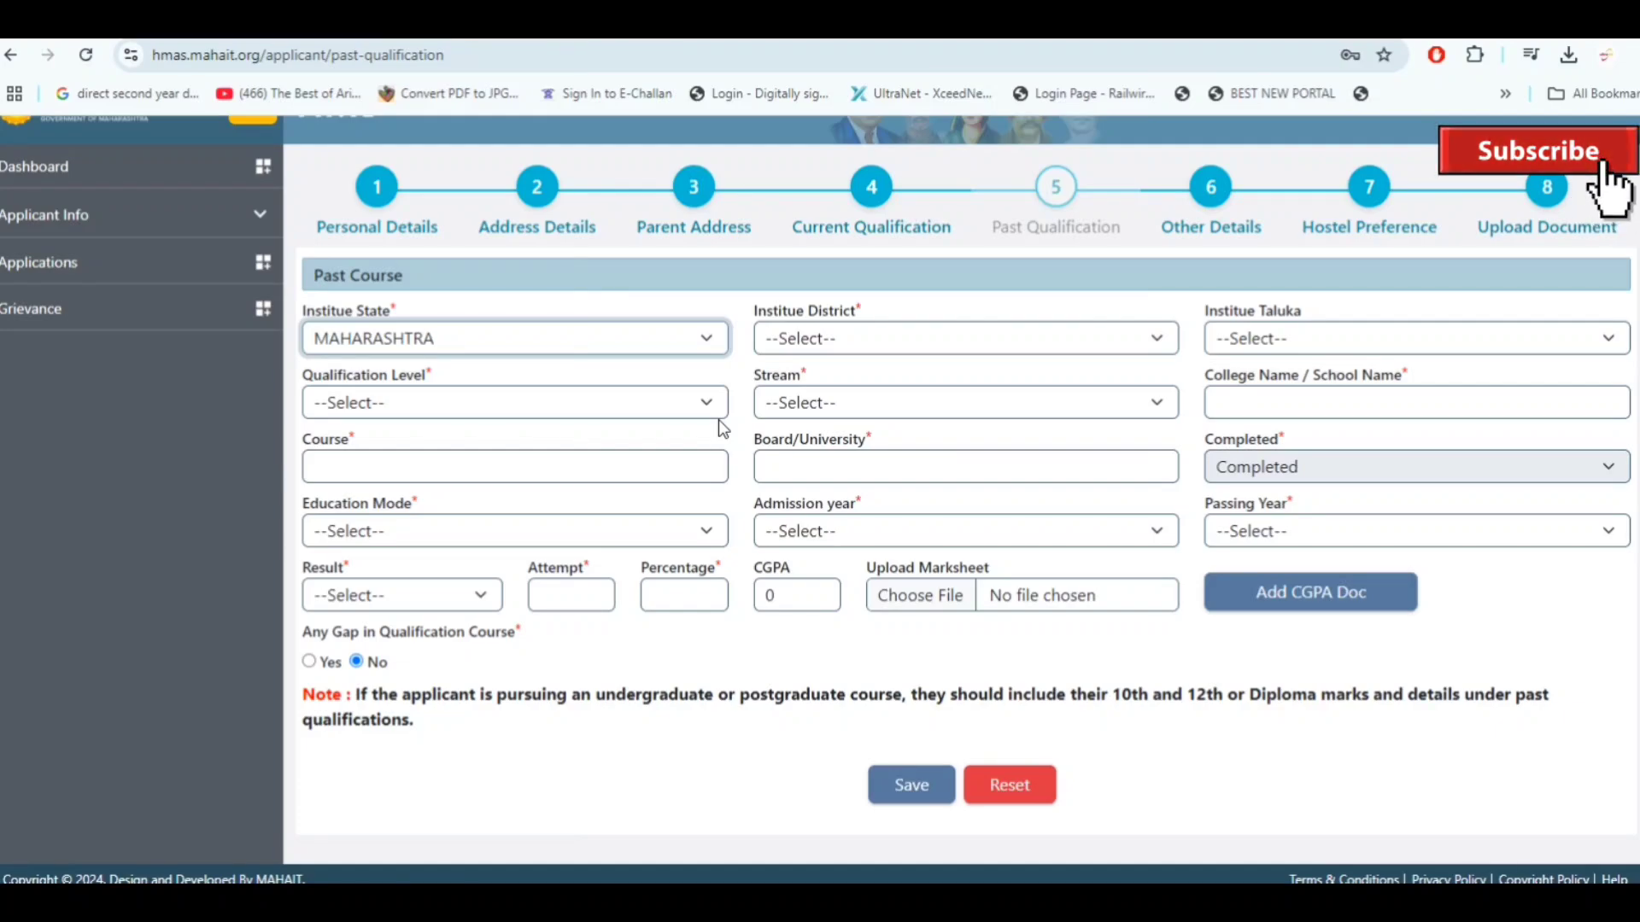
pyautogui.click(905, 340)
pyautogui.click(874, 465)
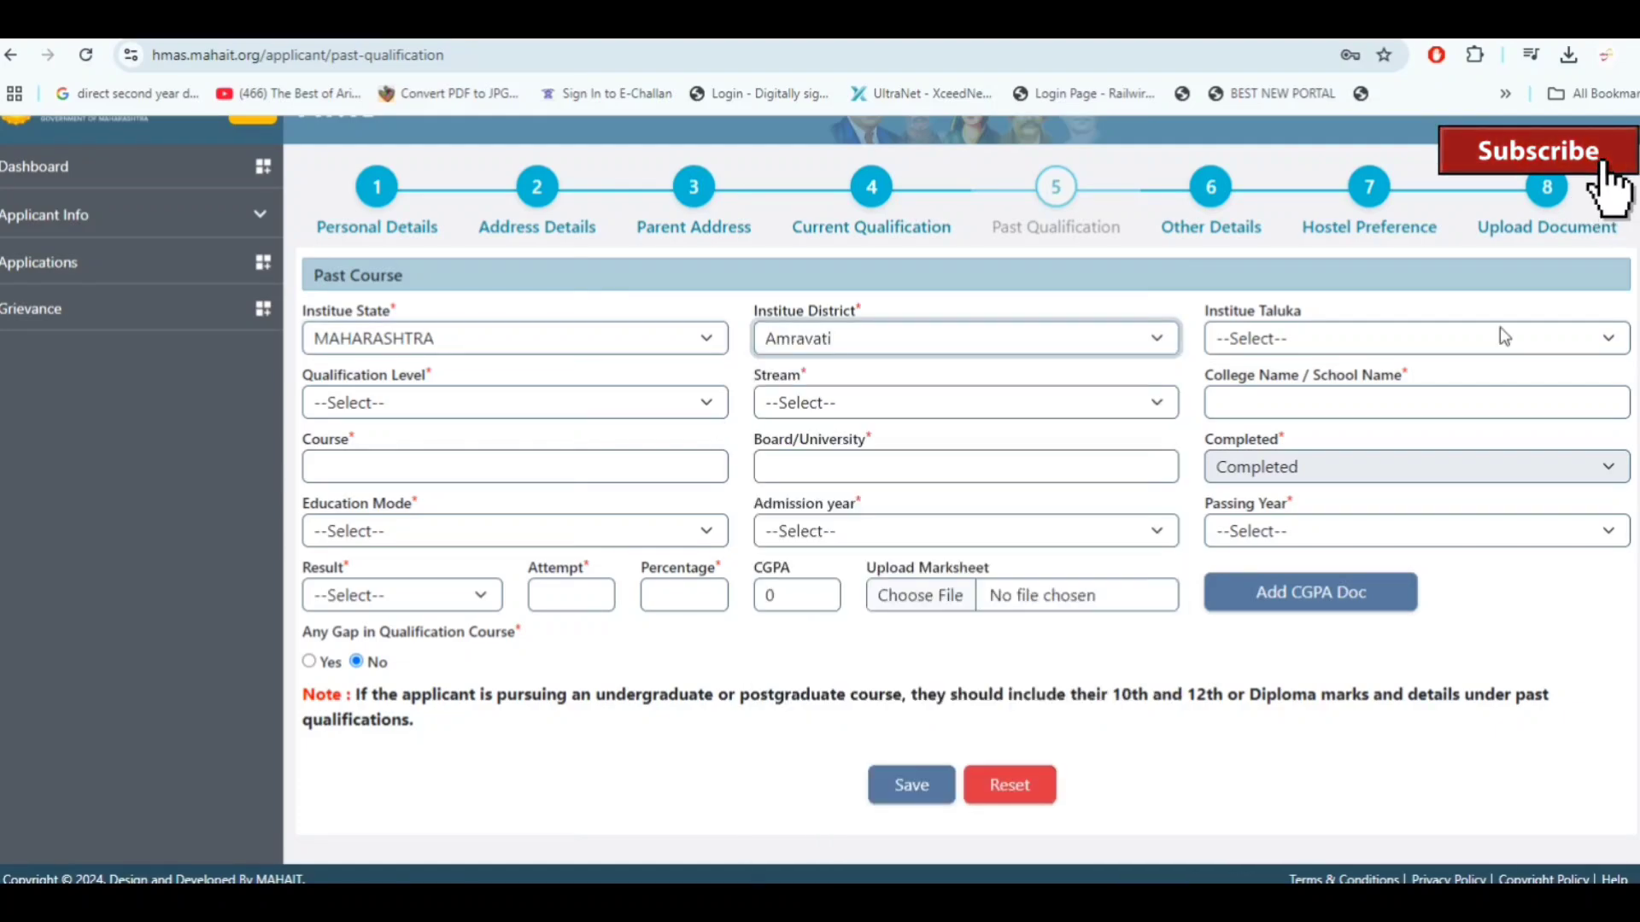
pyautogui.click(1501, 333)
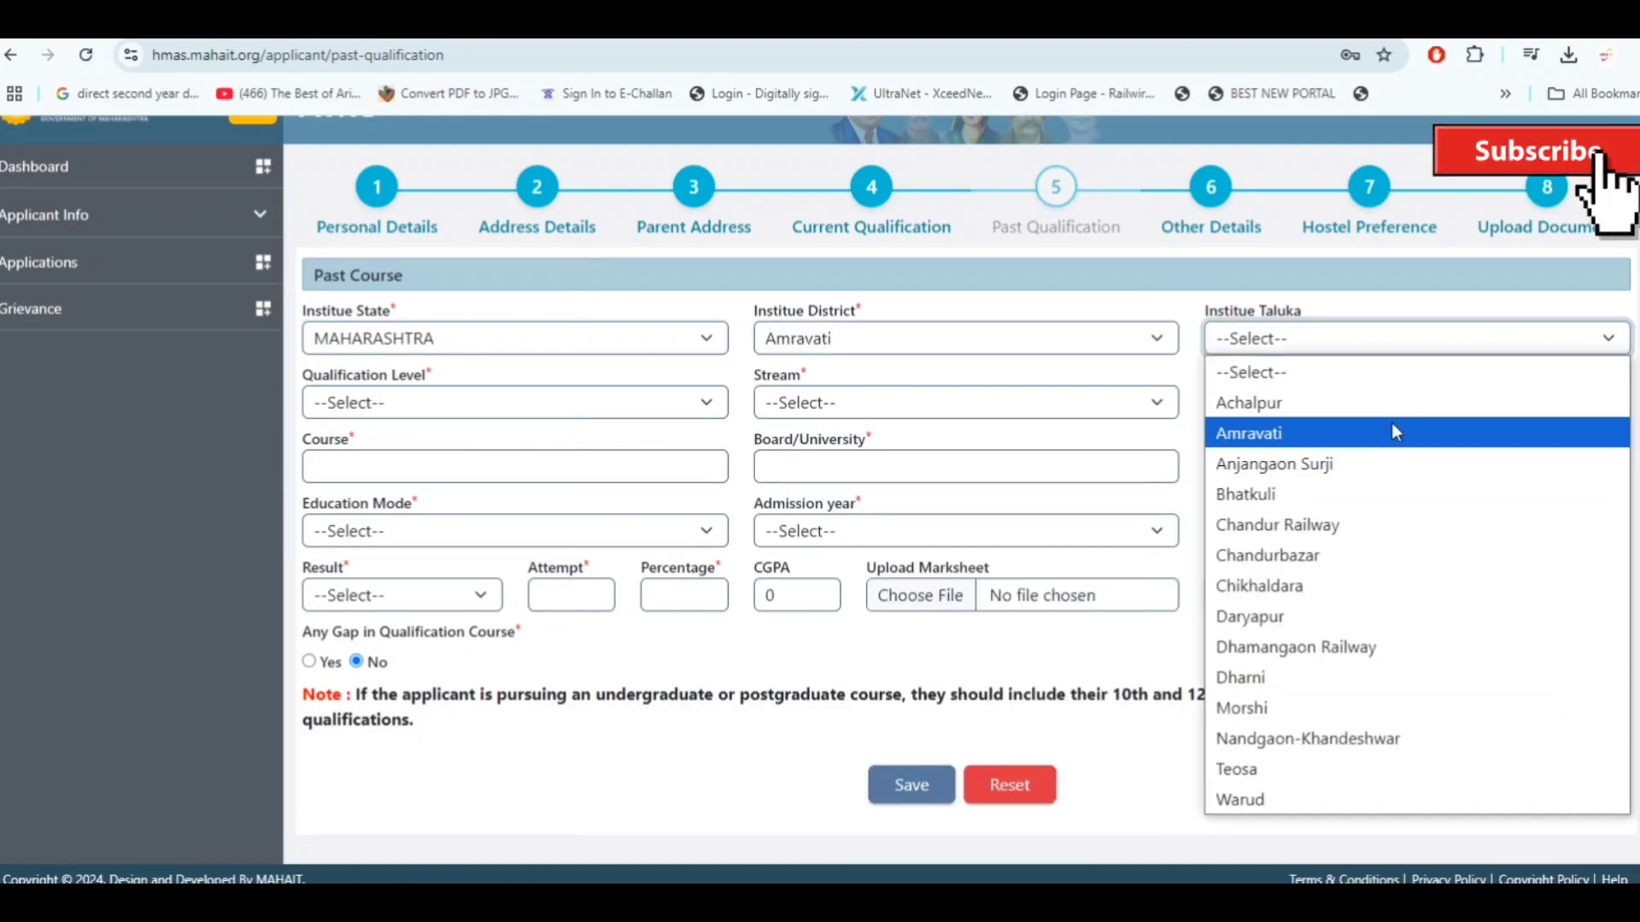
pyautogui.click(1325, 493)
# Set the past qualification level to S.S.C. (10 Std) and the stream to SSC
pyautogui.click(495, 403)
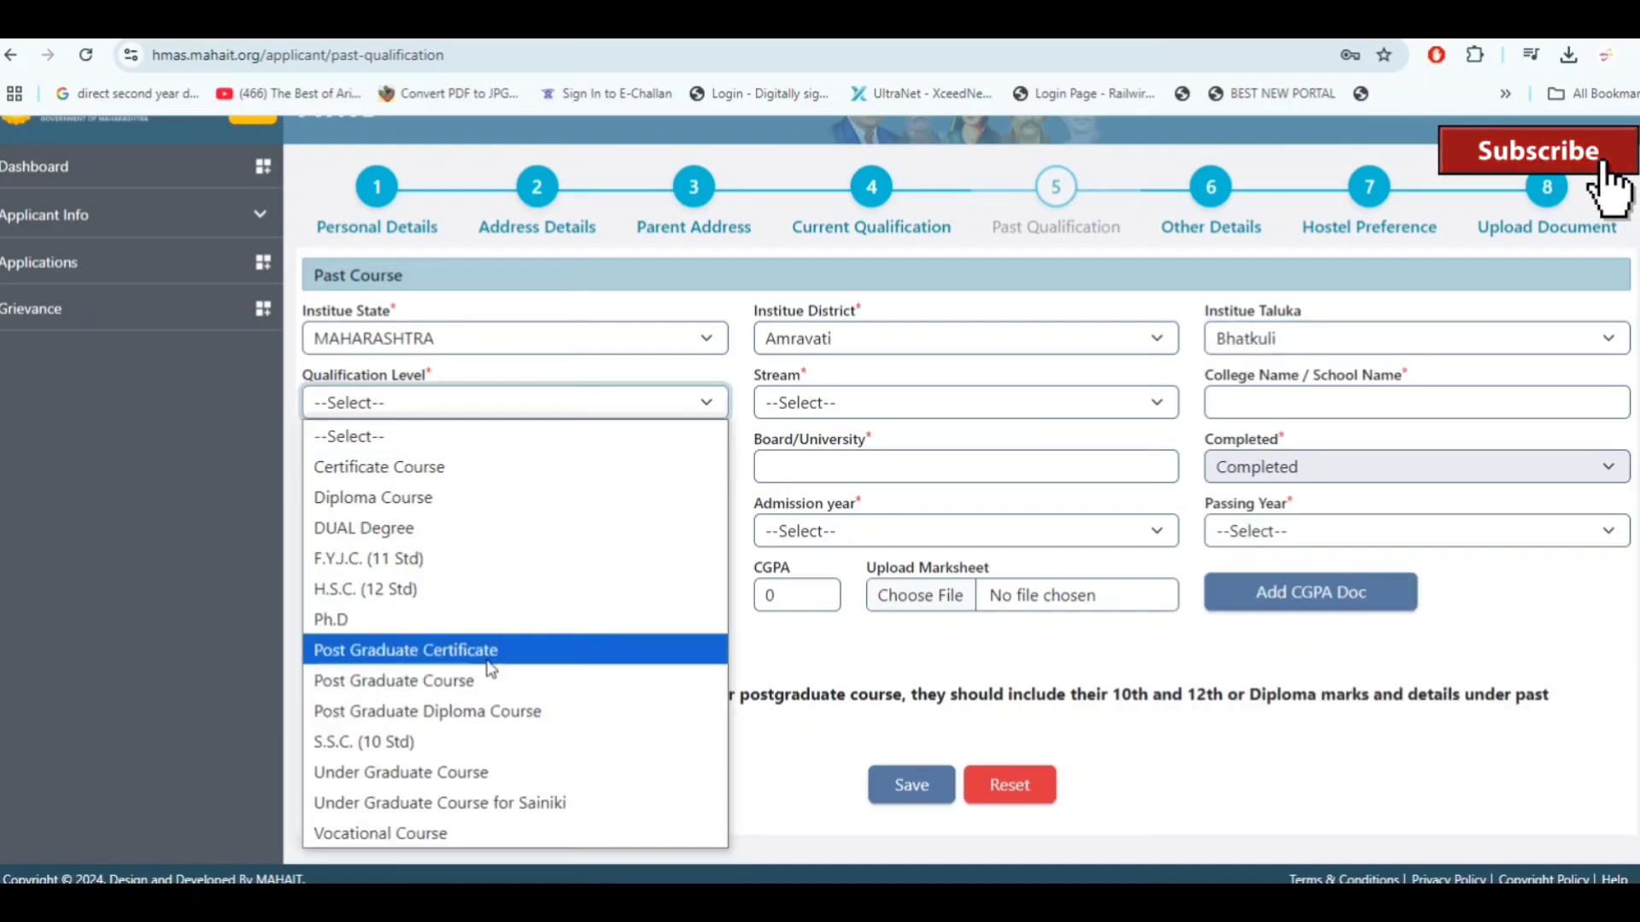
pyautogui.click(465, 742)
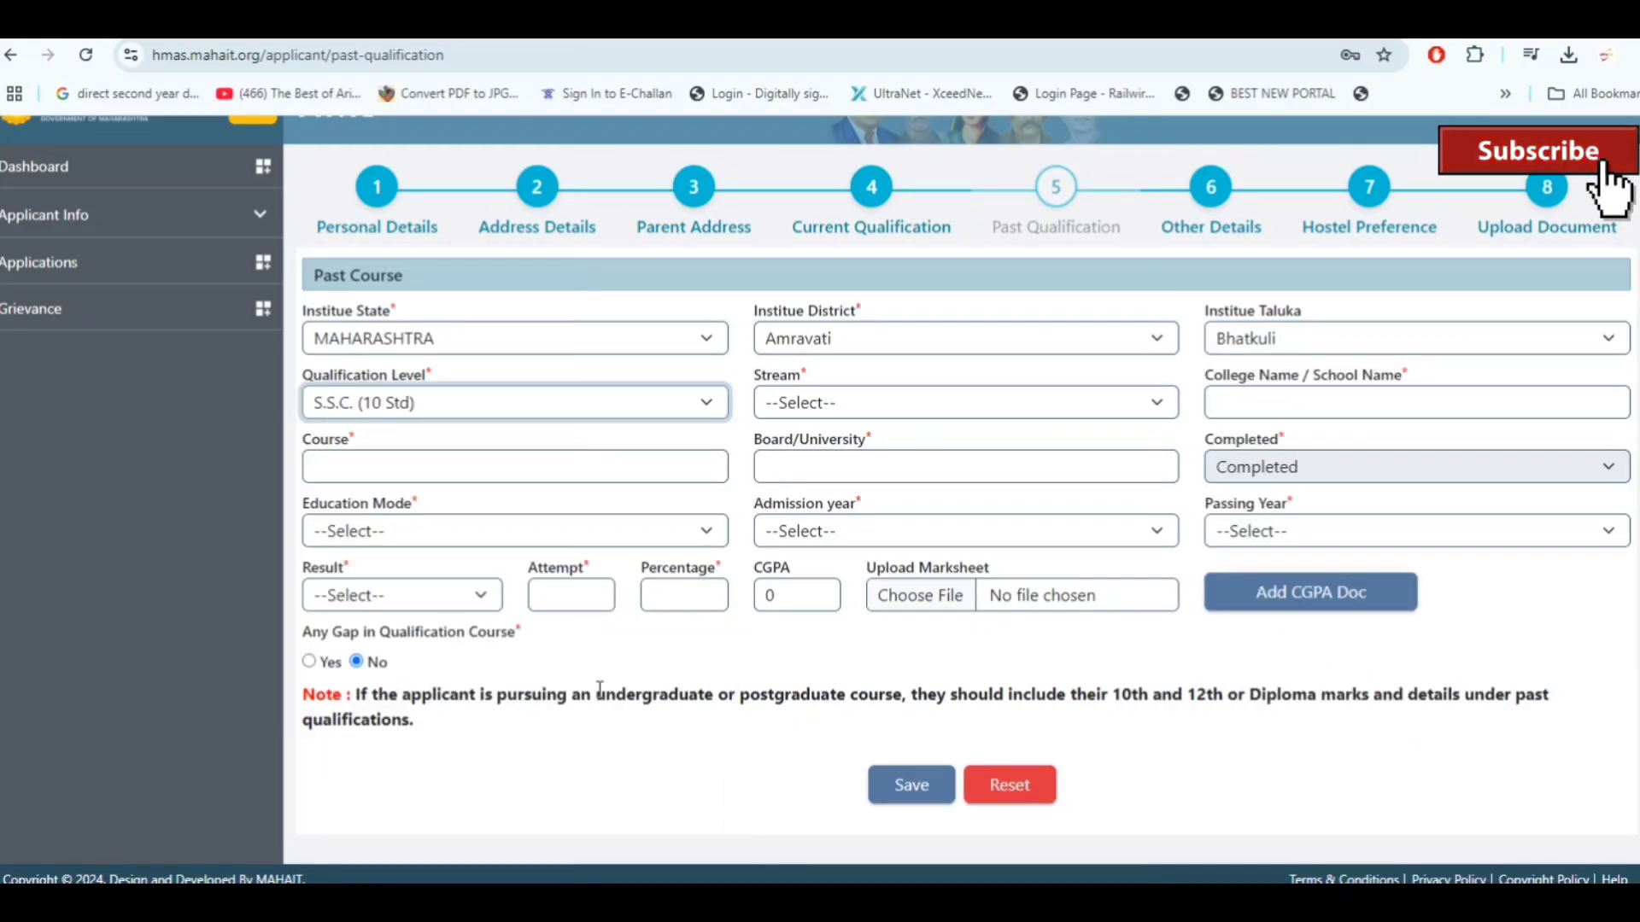
pyautogui.click(928, 413)
pyautogui.click(915, 461)
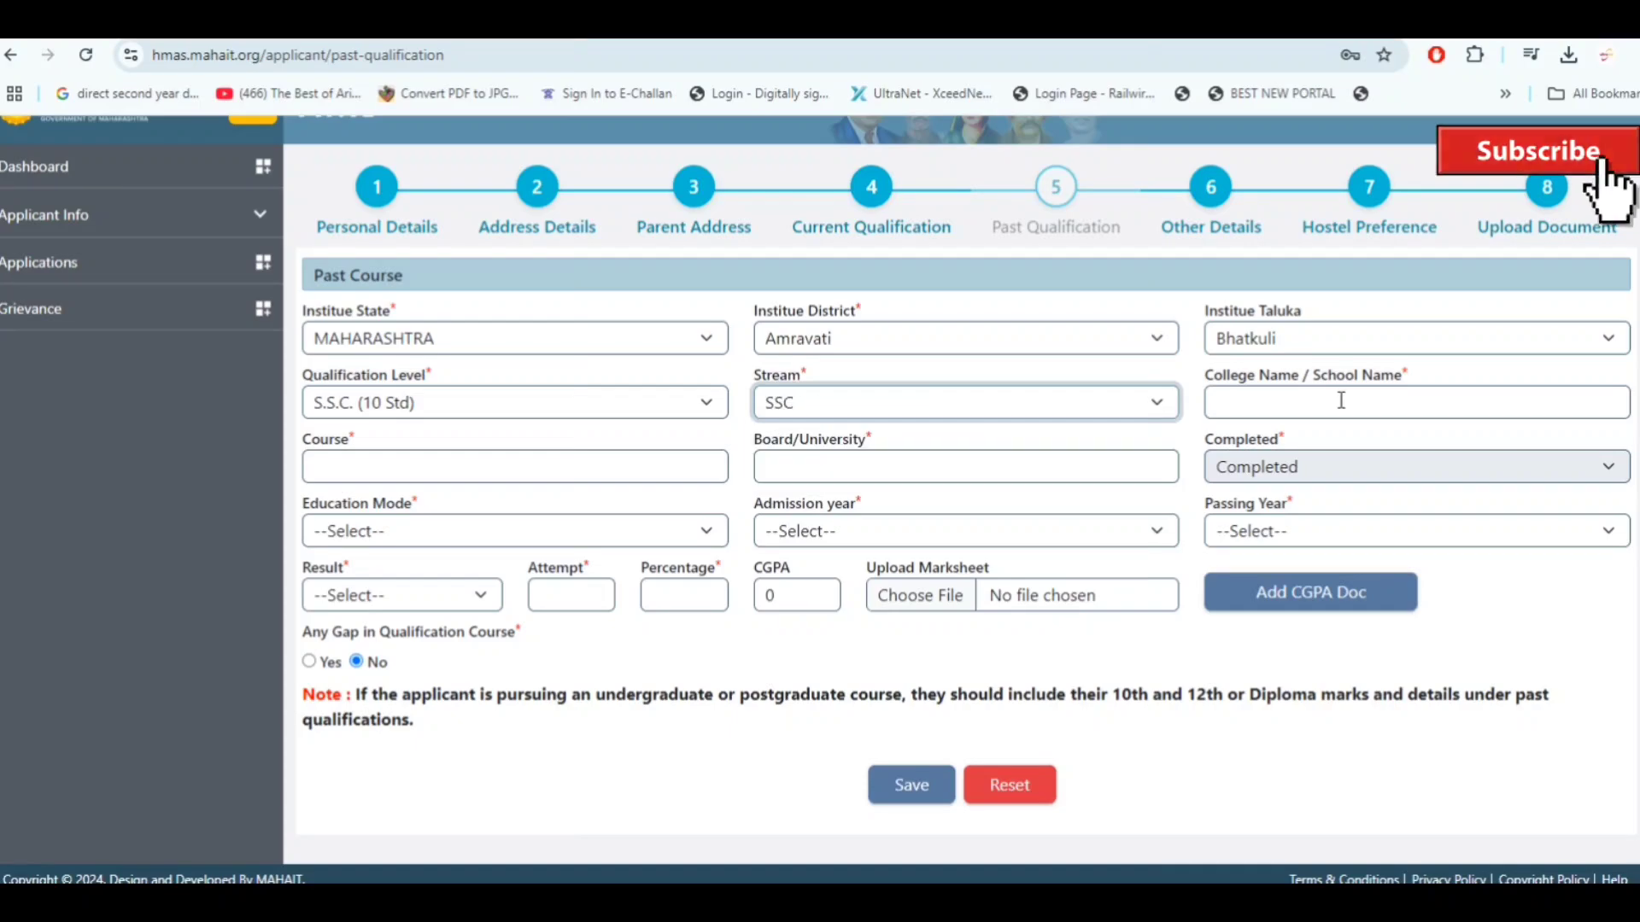
# Set the school to A M P S CONVENT LEGAON DASHASAR, the board to Maharashtra State Board of Secondary and Higher Secondary Education, and the mode to Regular
pyautogui.click(1341, 401)
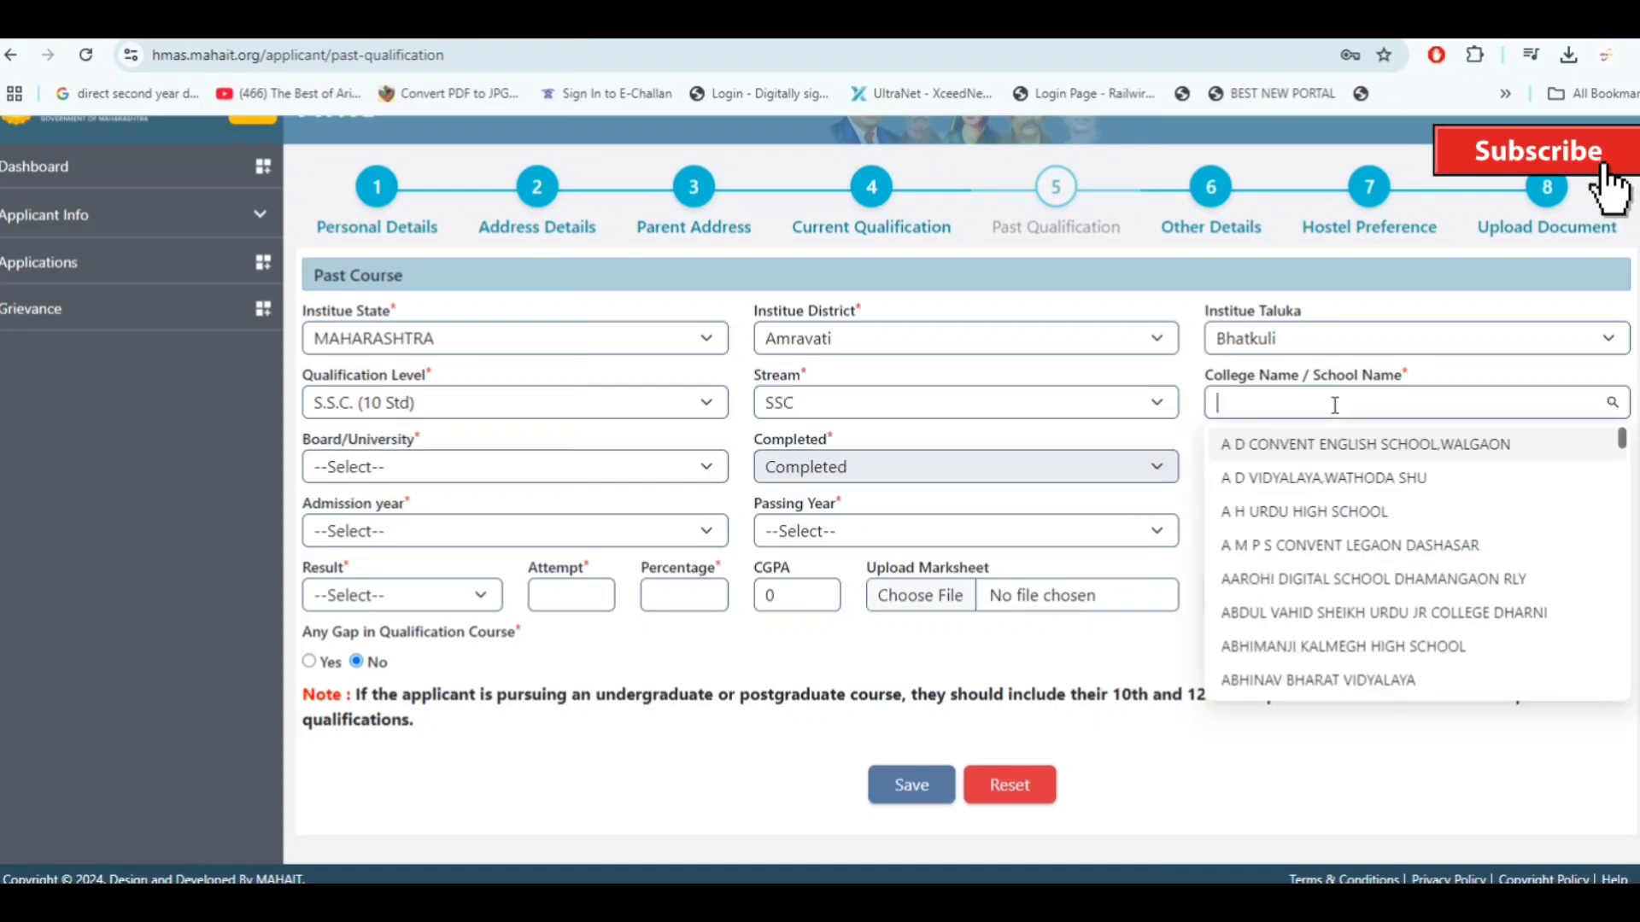
pyautogui.click(1310, 540)
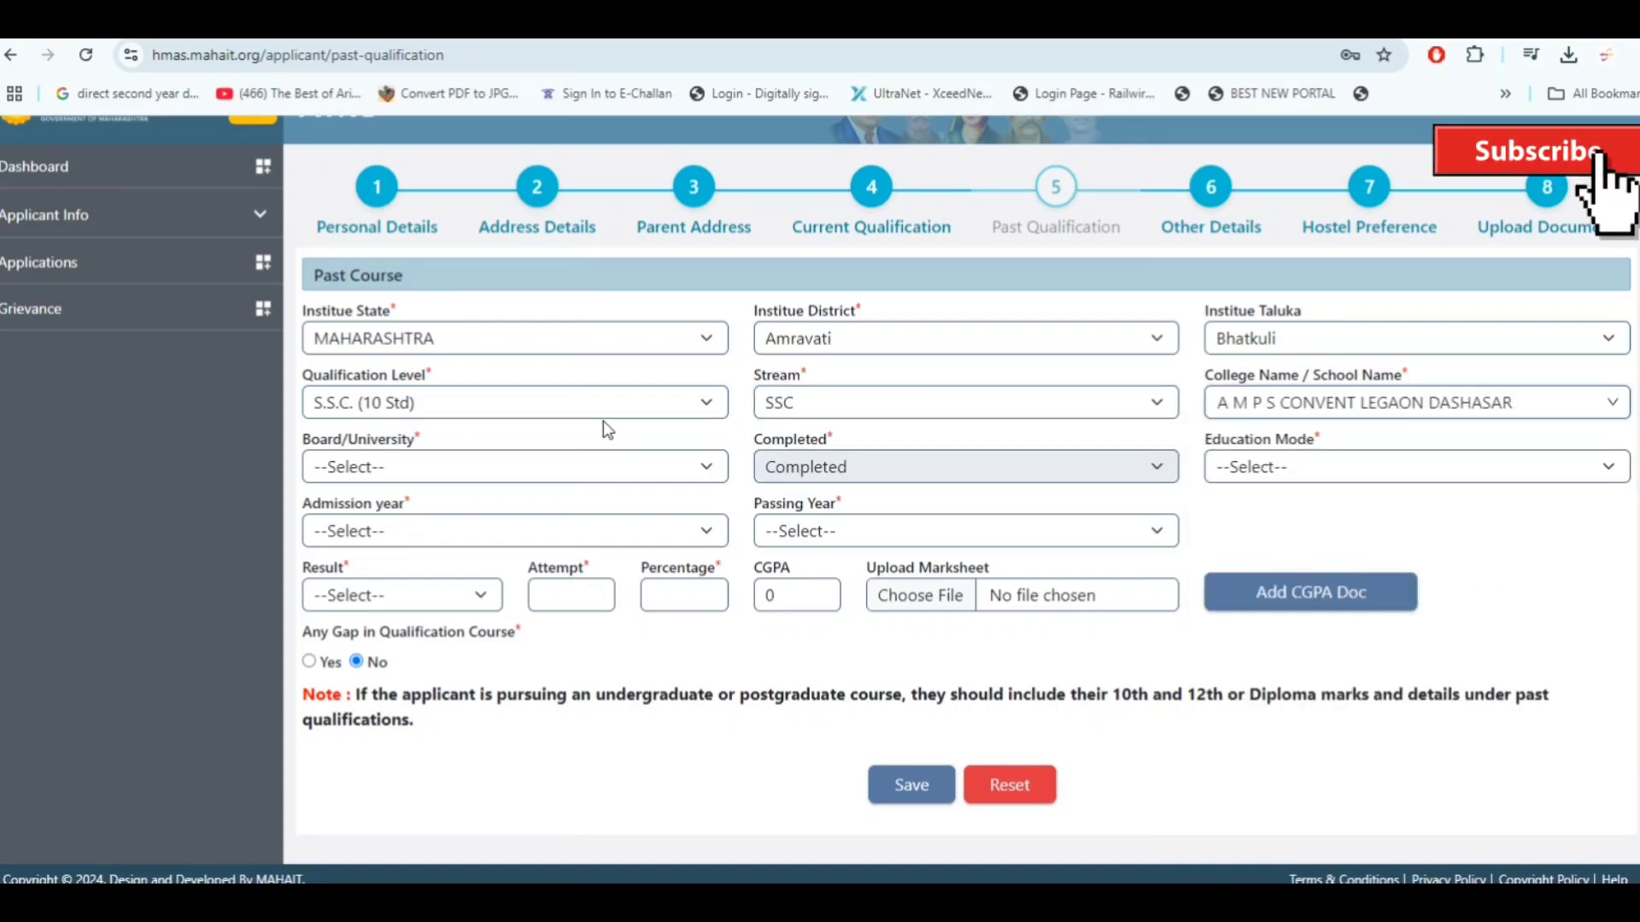
pyautogui.click(557, 462)
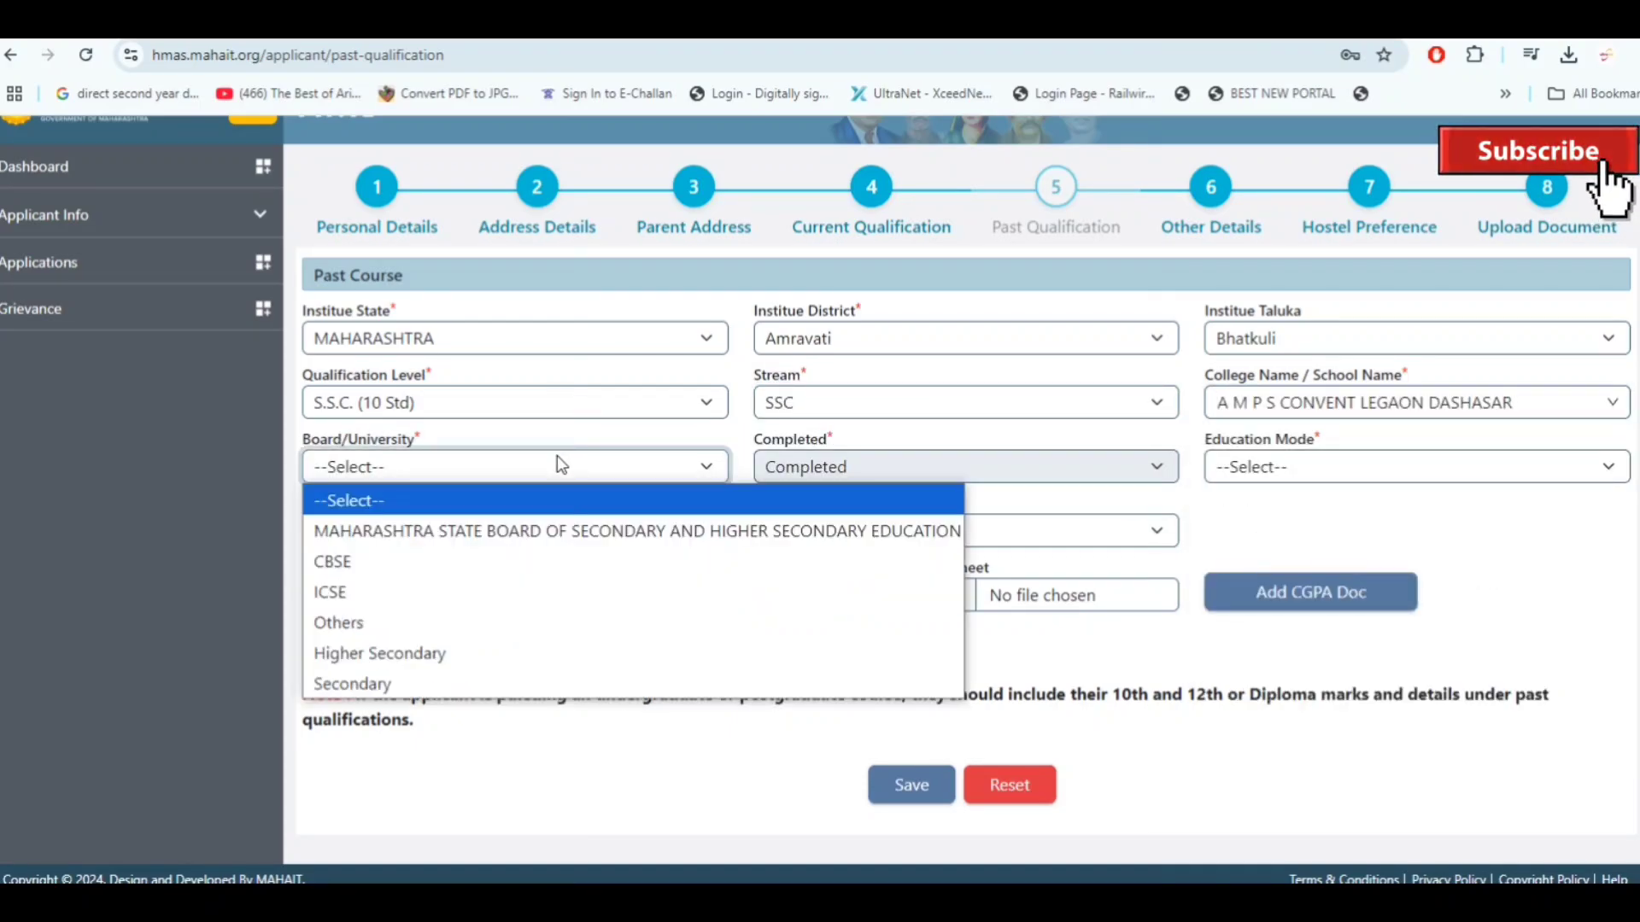
pyautogui.click(605, 523)
# Set the S.S.C. admission year to 2017 and the passing year to 2018
pyautogui.click(603, 528)
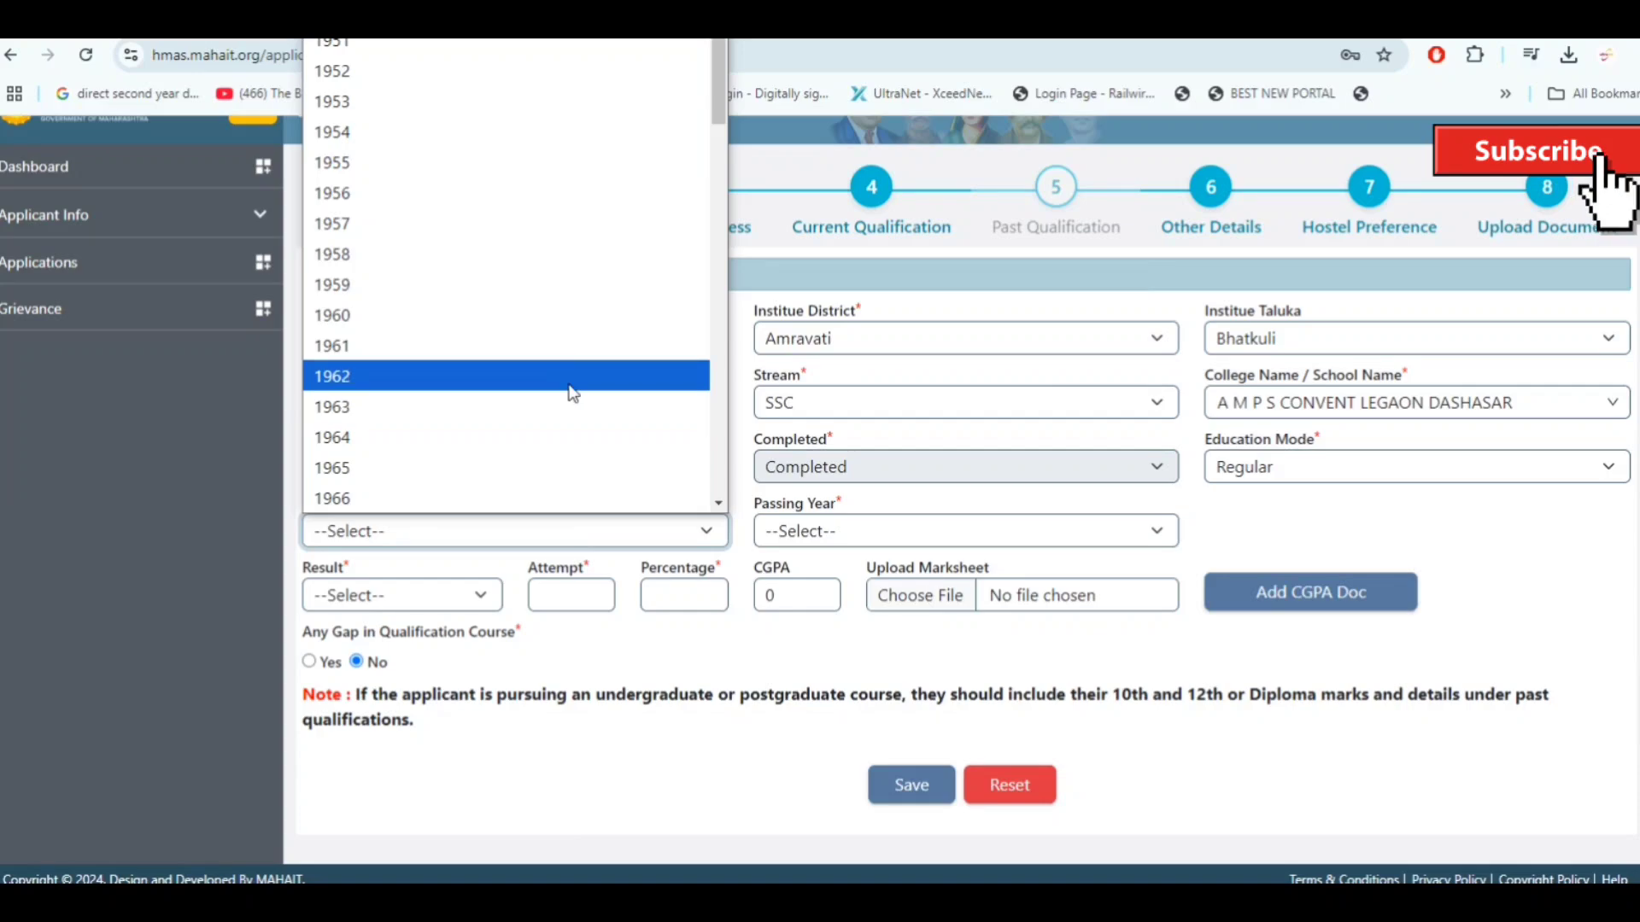
pyautogui.scroll(-15, 571, 392)
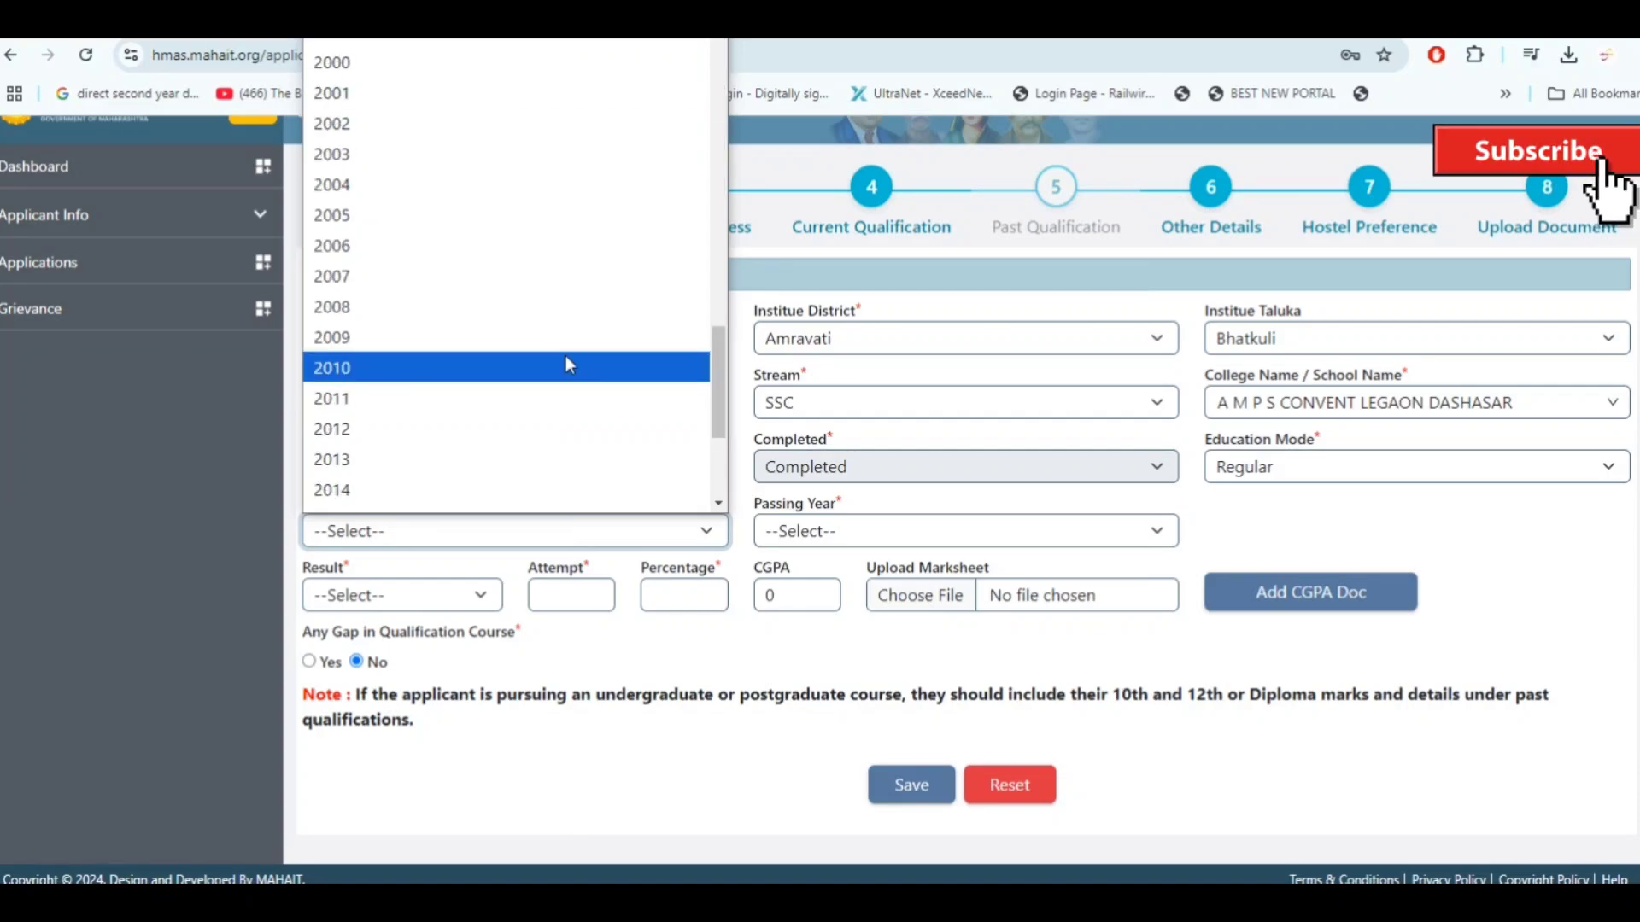
pyautogui.scroll(-3, 568, 368)
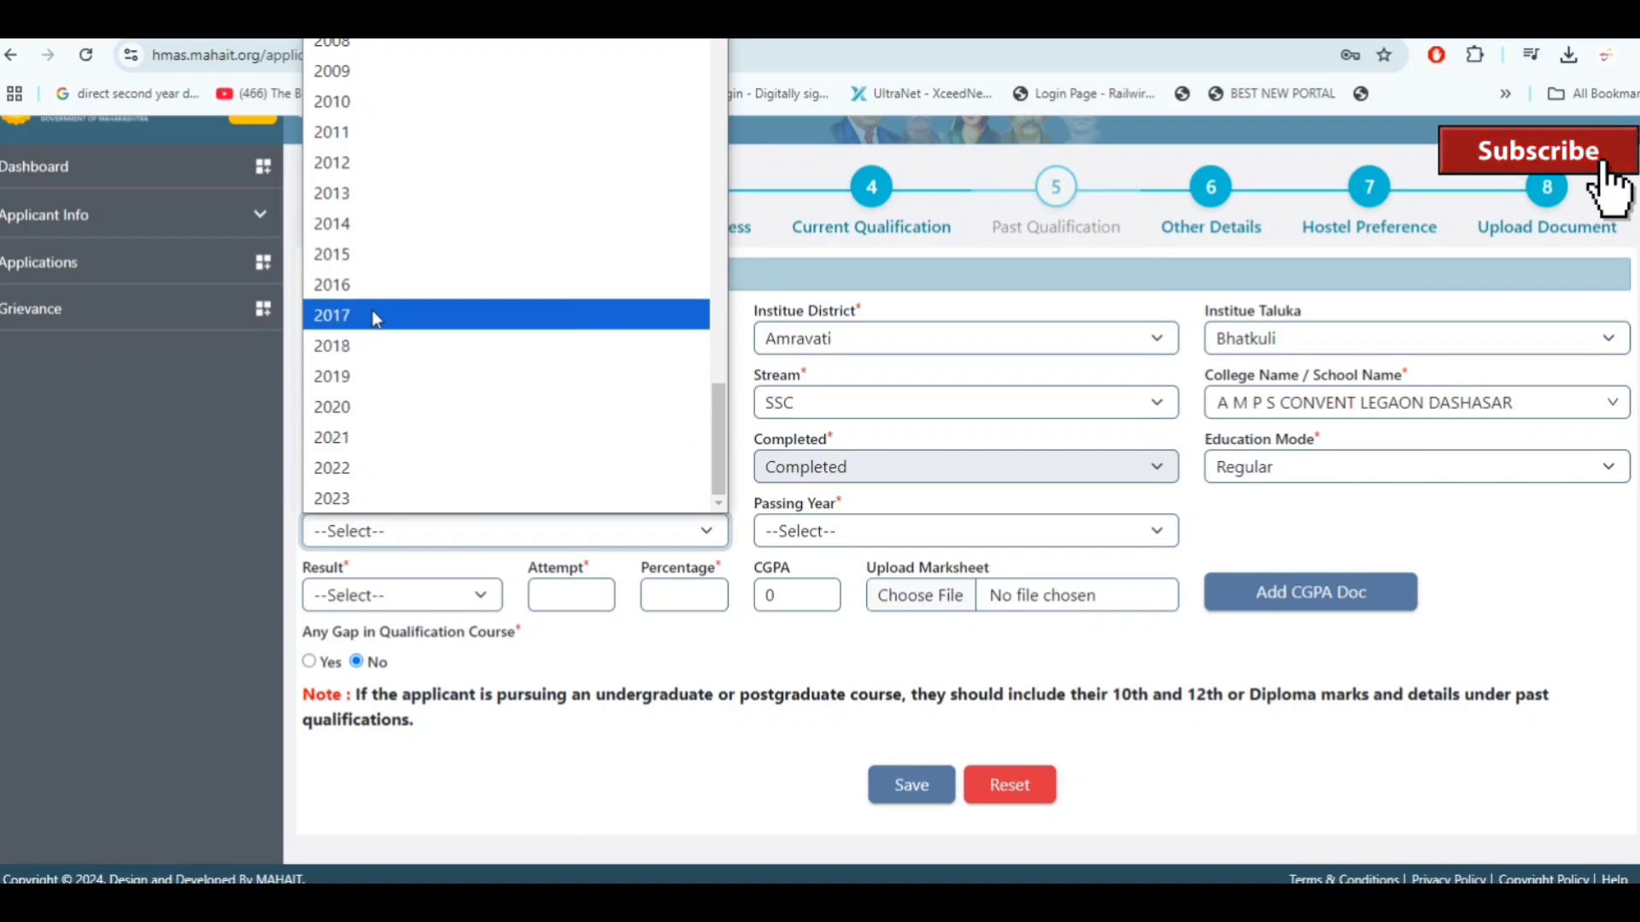
pyautogui.click(420, 321)
pyautogui.click(812, 534)
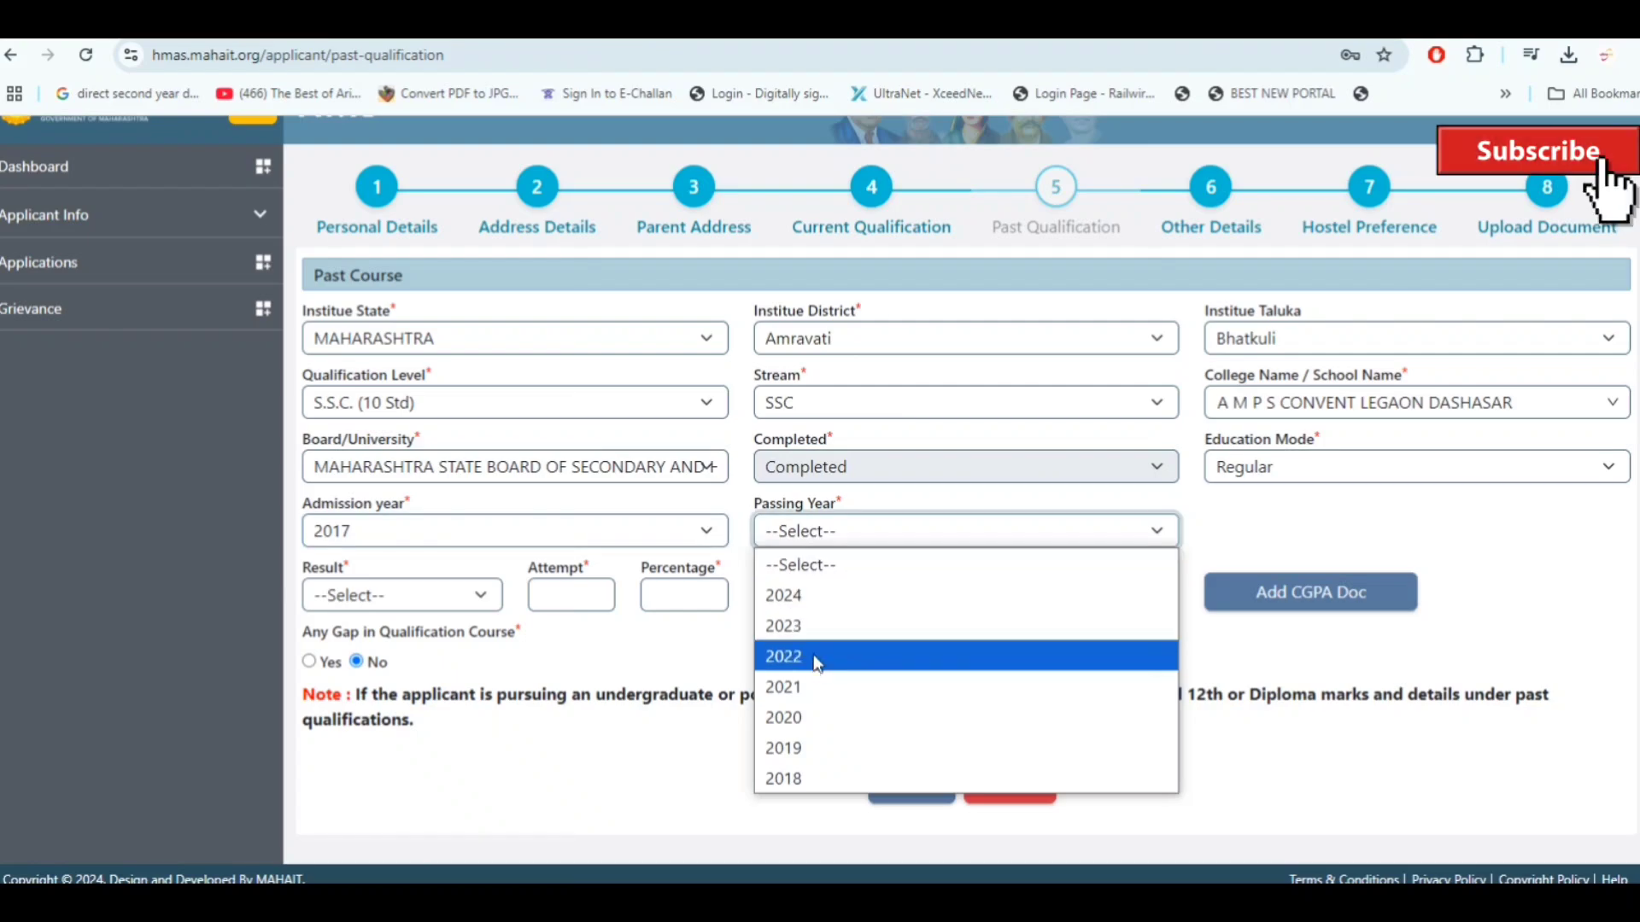
pyautogui.click(803, 776)
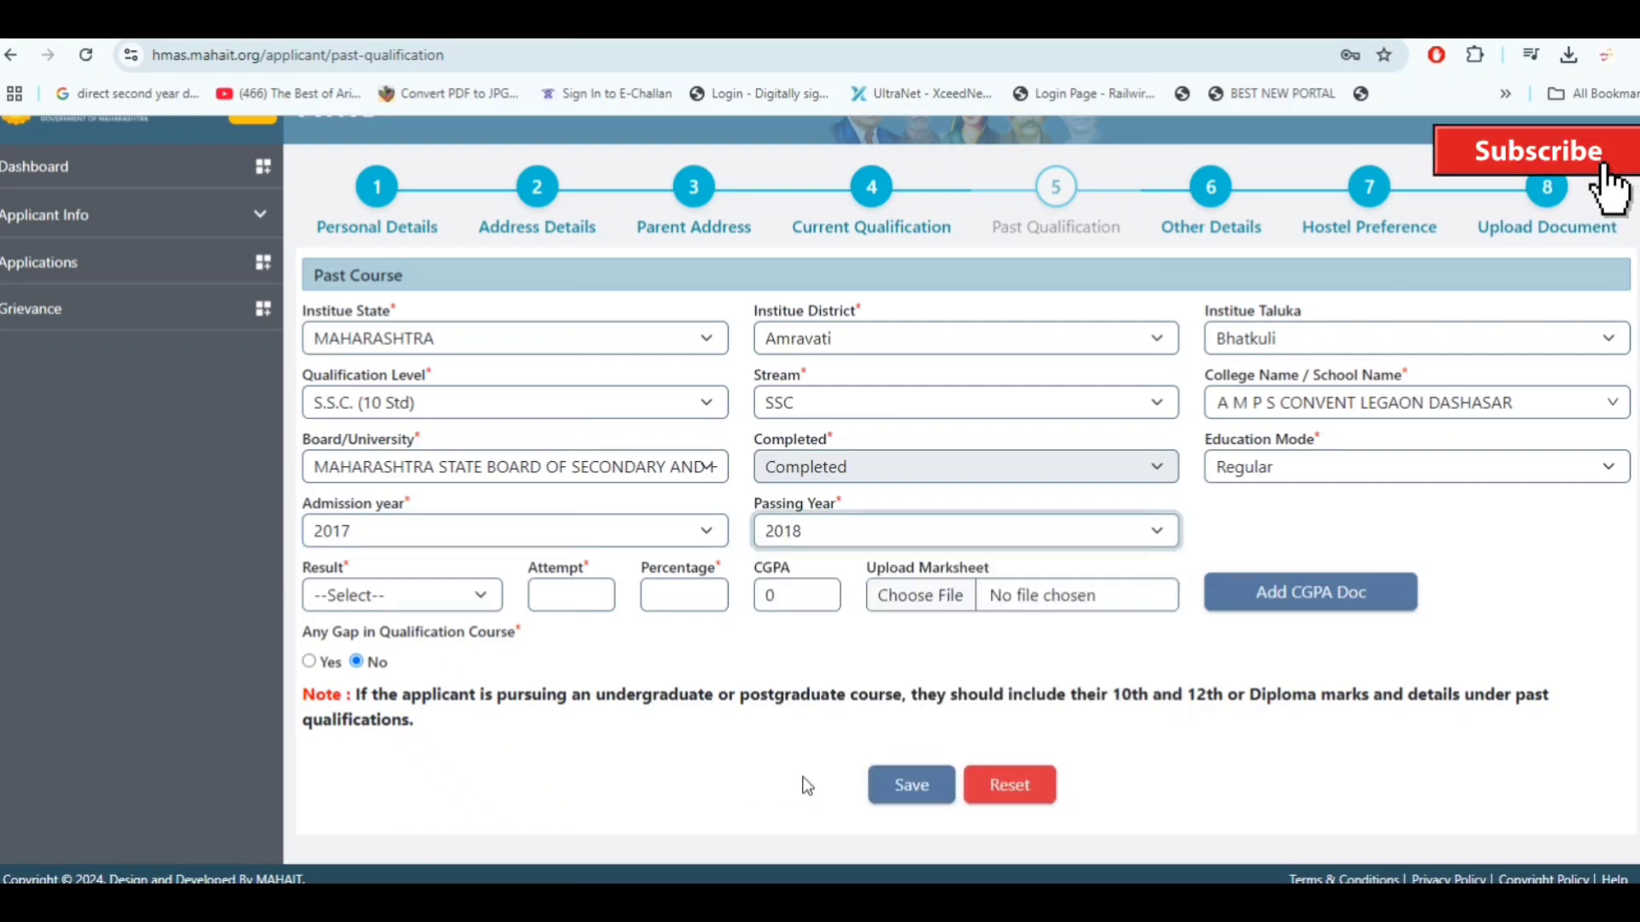
# Set the S.S.C. result to Pass, the attempt to 1 and the percentage to 69.04, and save the record
pyautogui.click(417, 597)
pyautogui.click(330, 659)
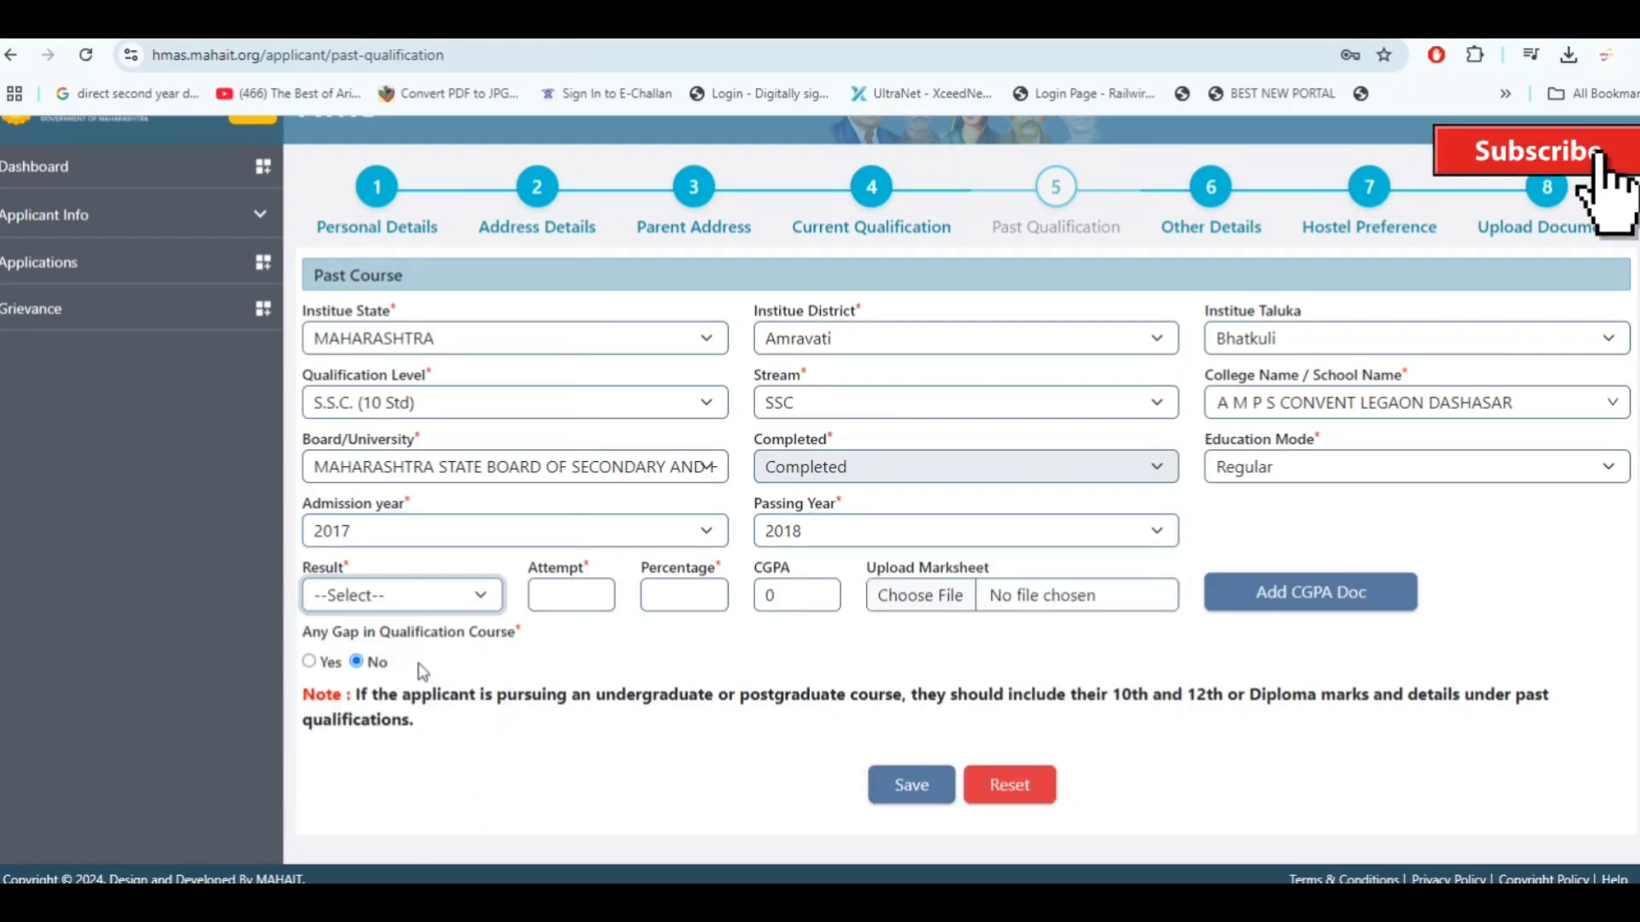
pyautogui.click(578, 598)
pyautogui.write('1')
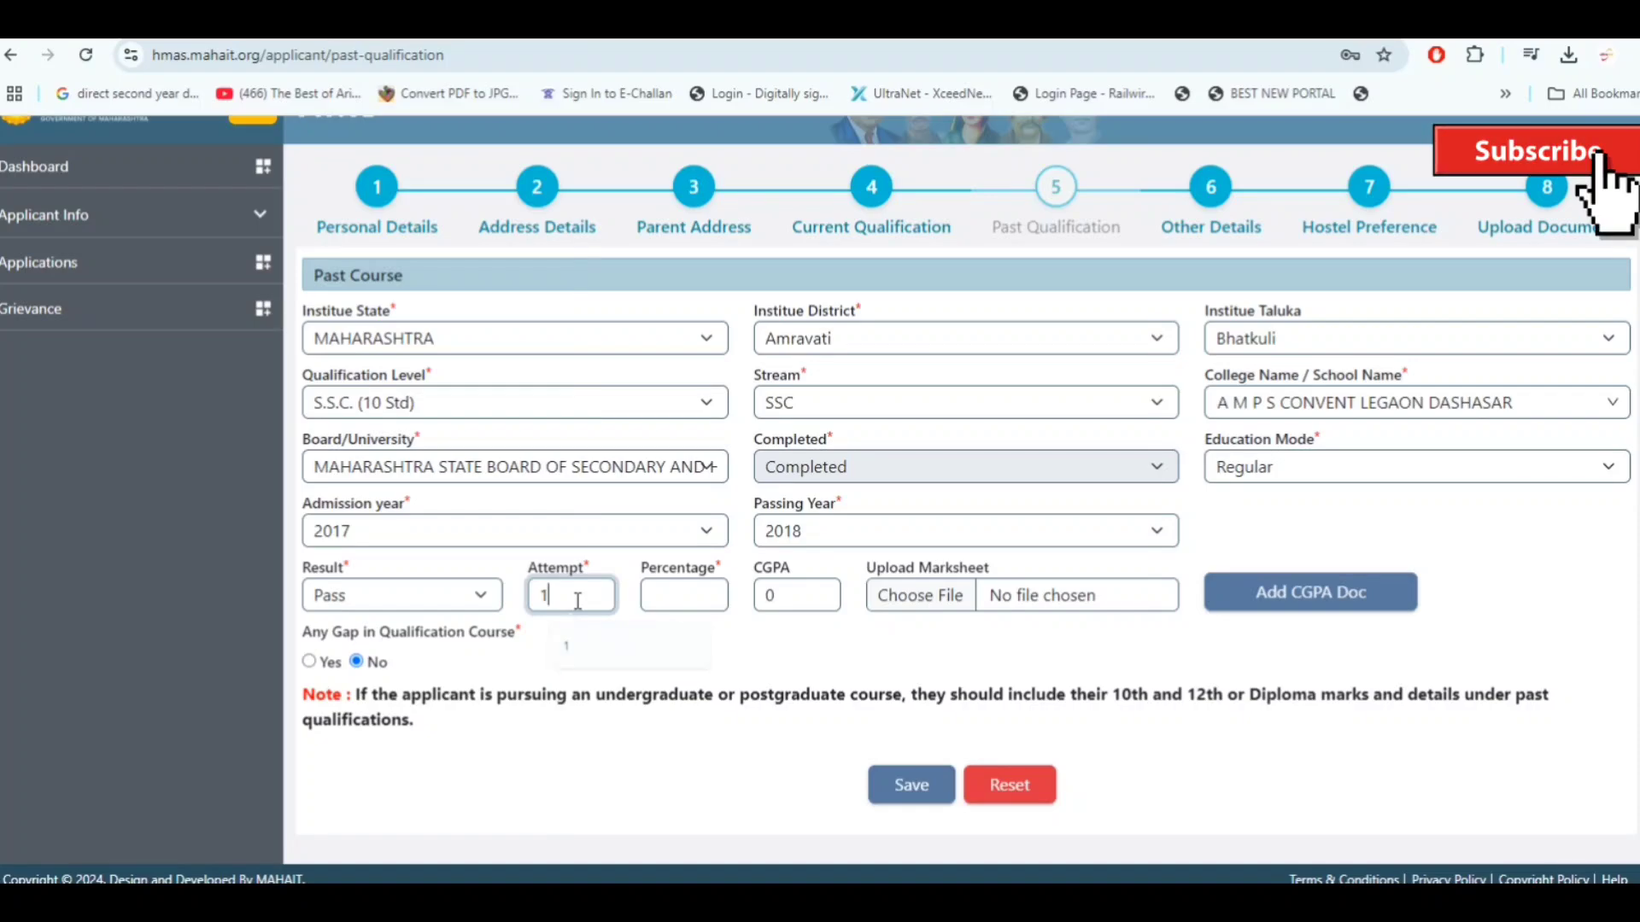
pyautogui.click(691, 608)
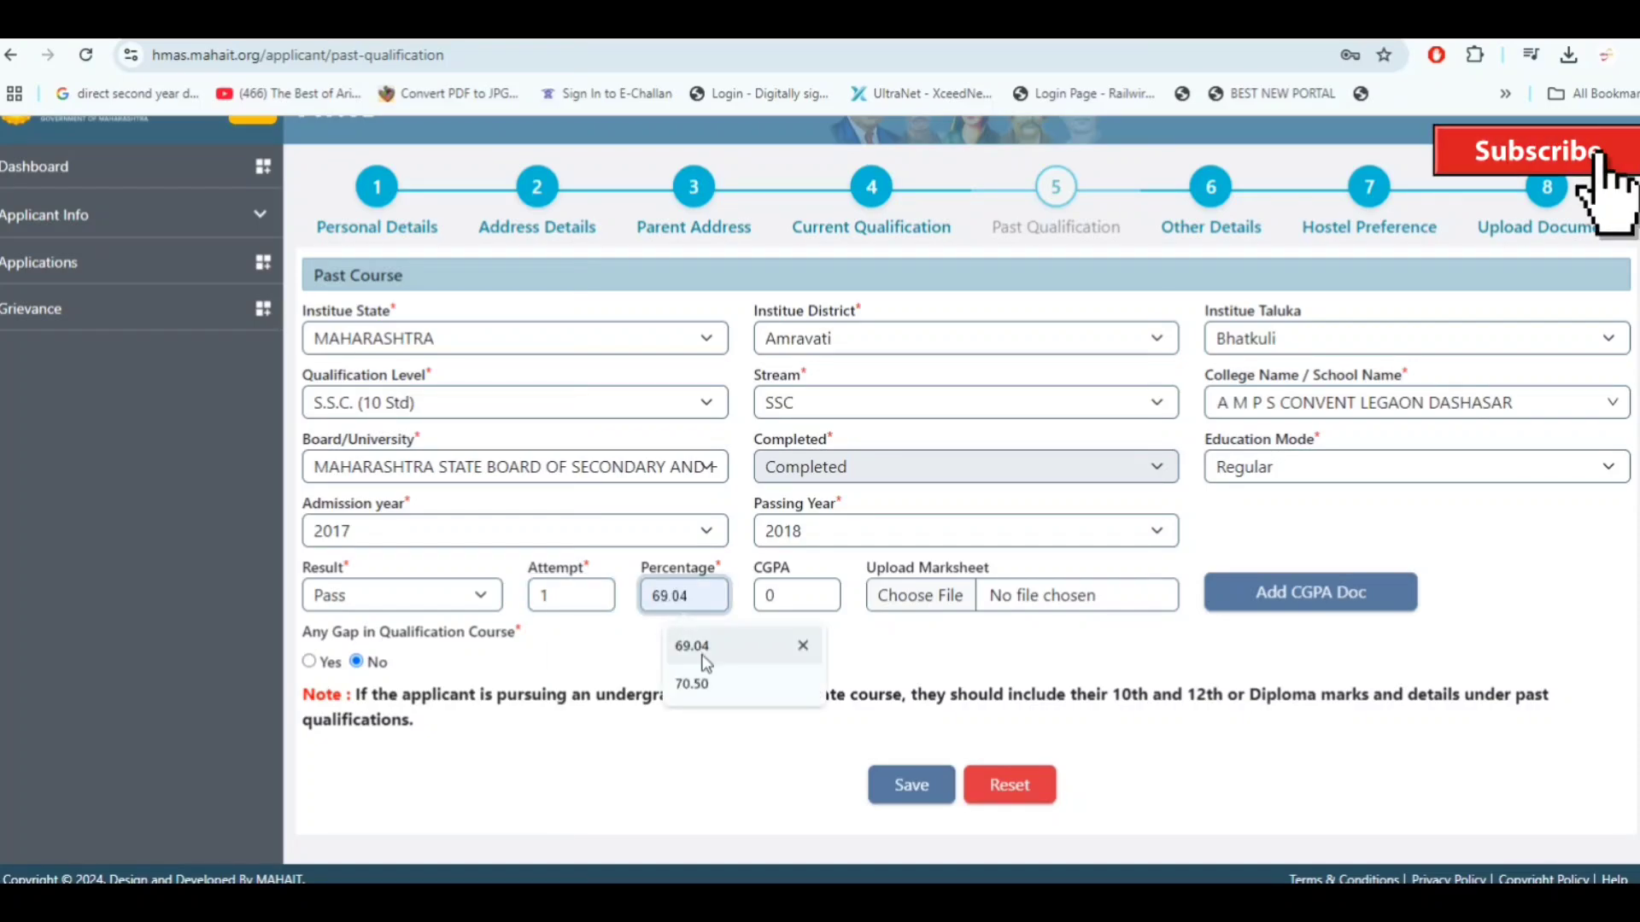
pyautogui.click(706, 649)
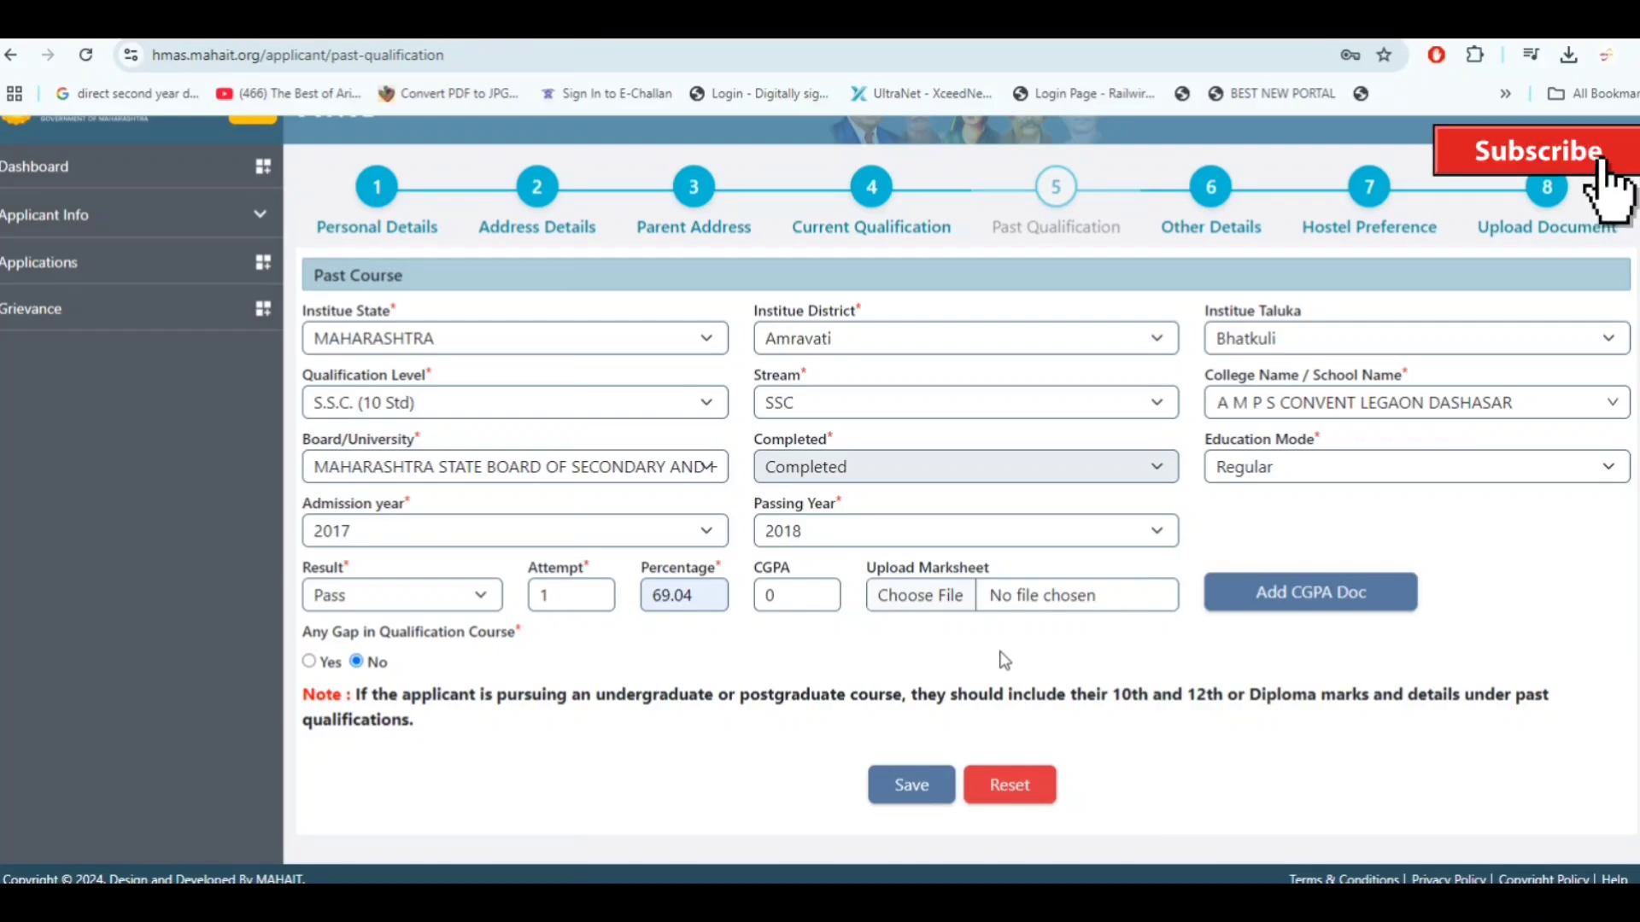
pyautogui.press('Return')
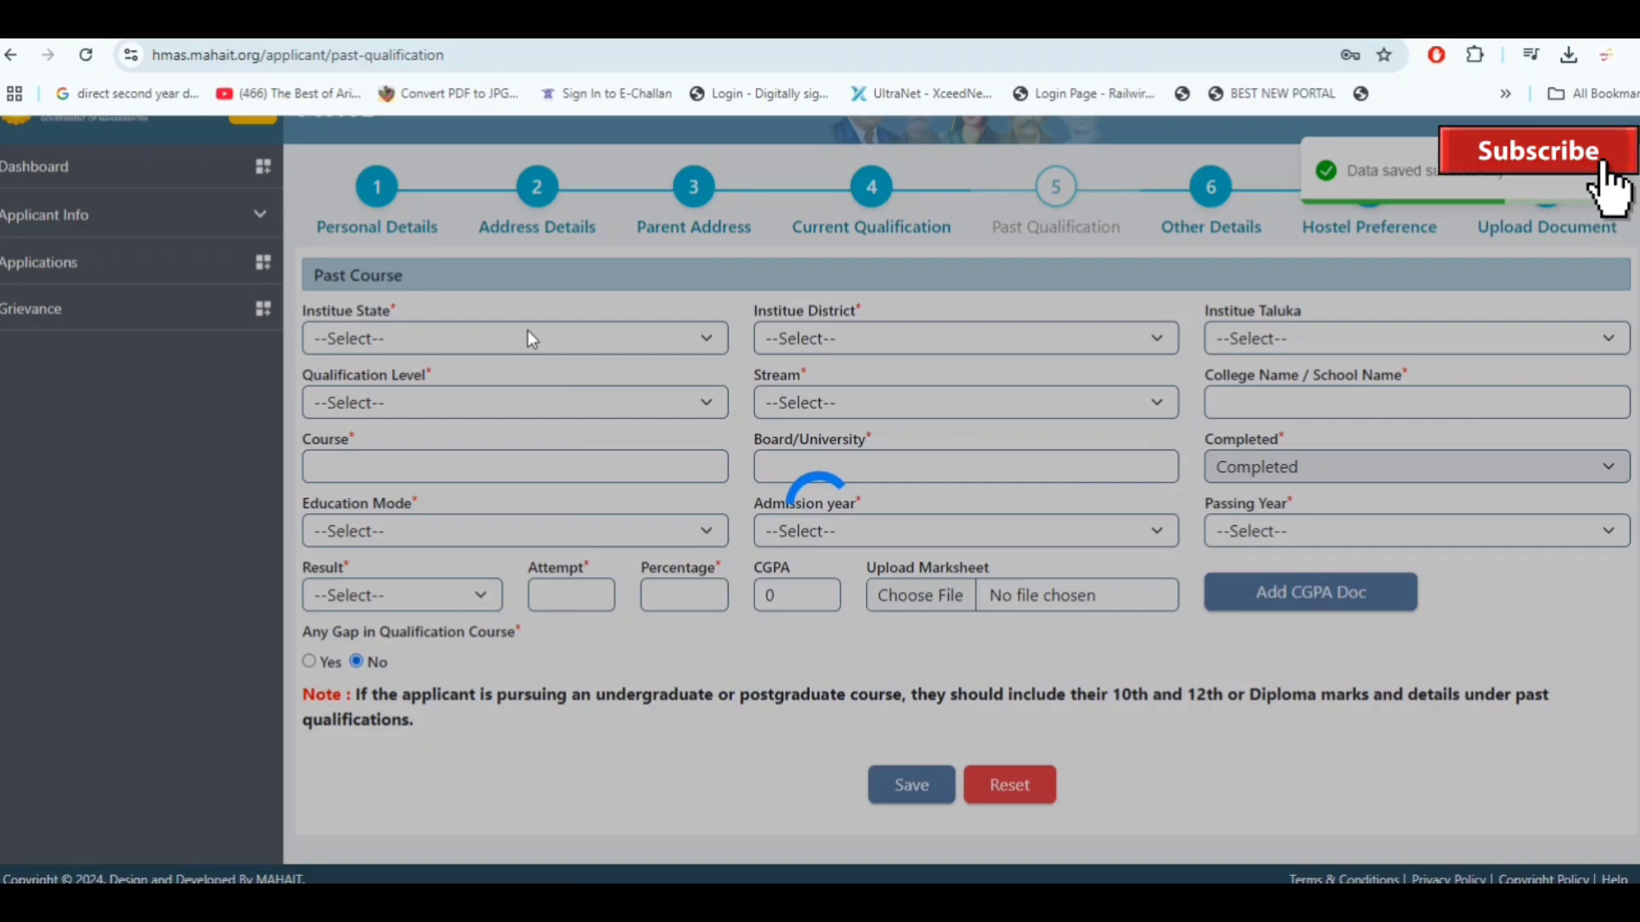
# For the next past course, set the institute state to MAHARASHTRA and the district to Amravati, and open the taluka choices
pyautogui.click(528, 338)
pyautogui.write('mah')
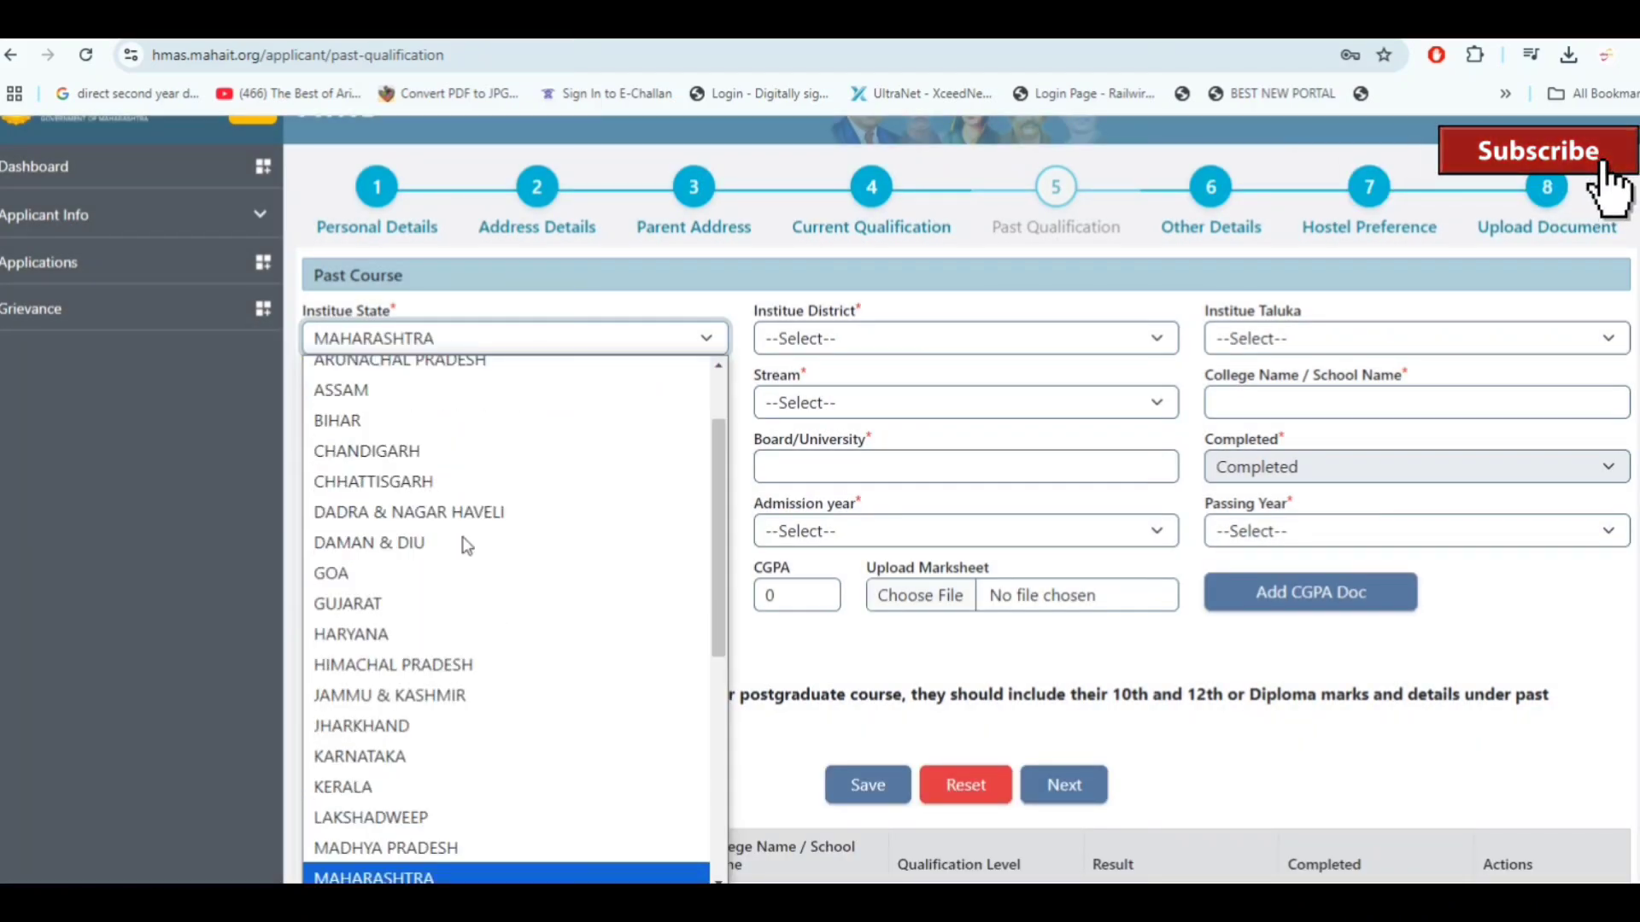
pyautogui.press('Return')
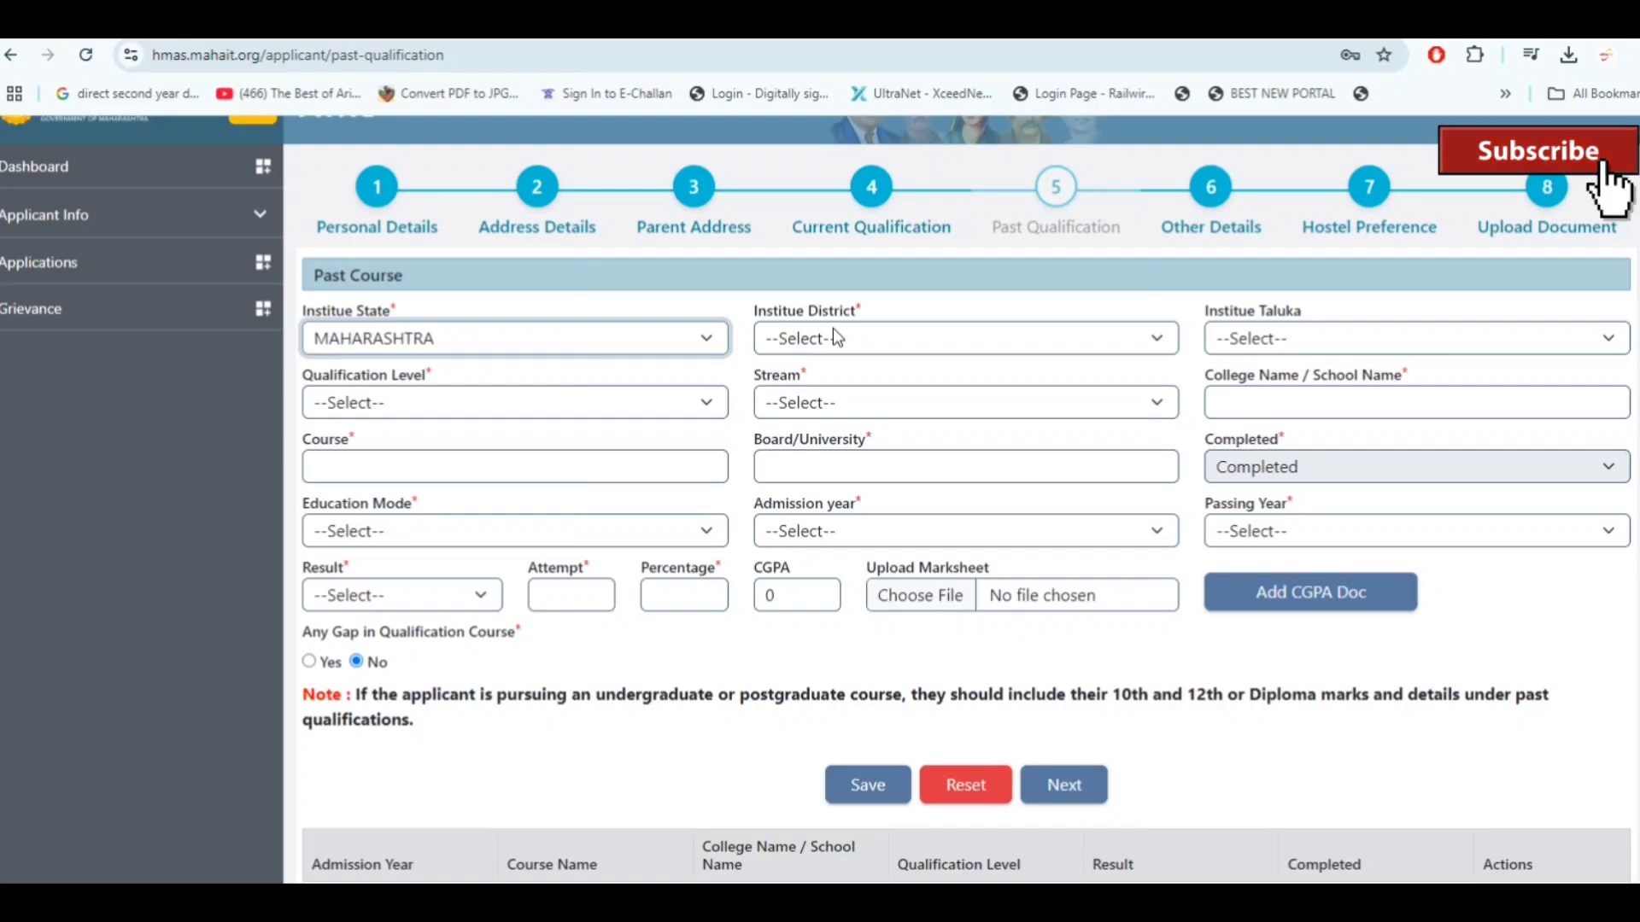
pyautogui.click(833, 338)
pyautogui.click(820, 464)
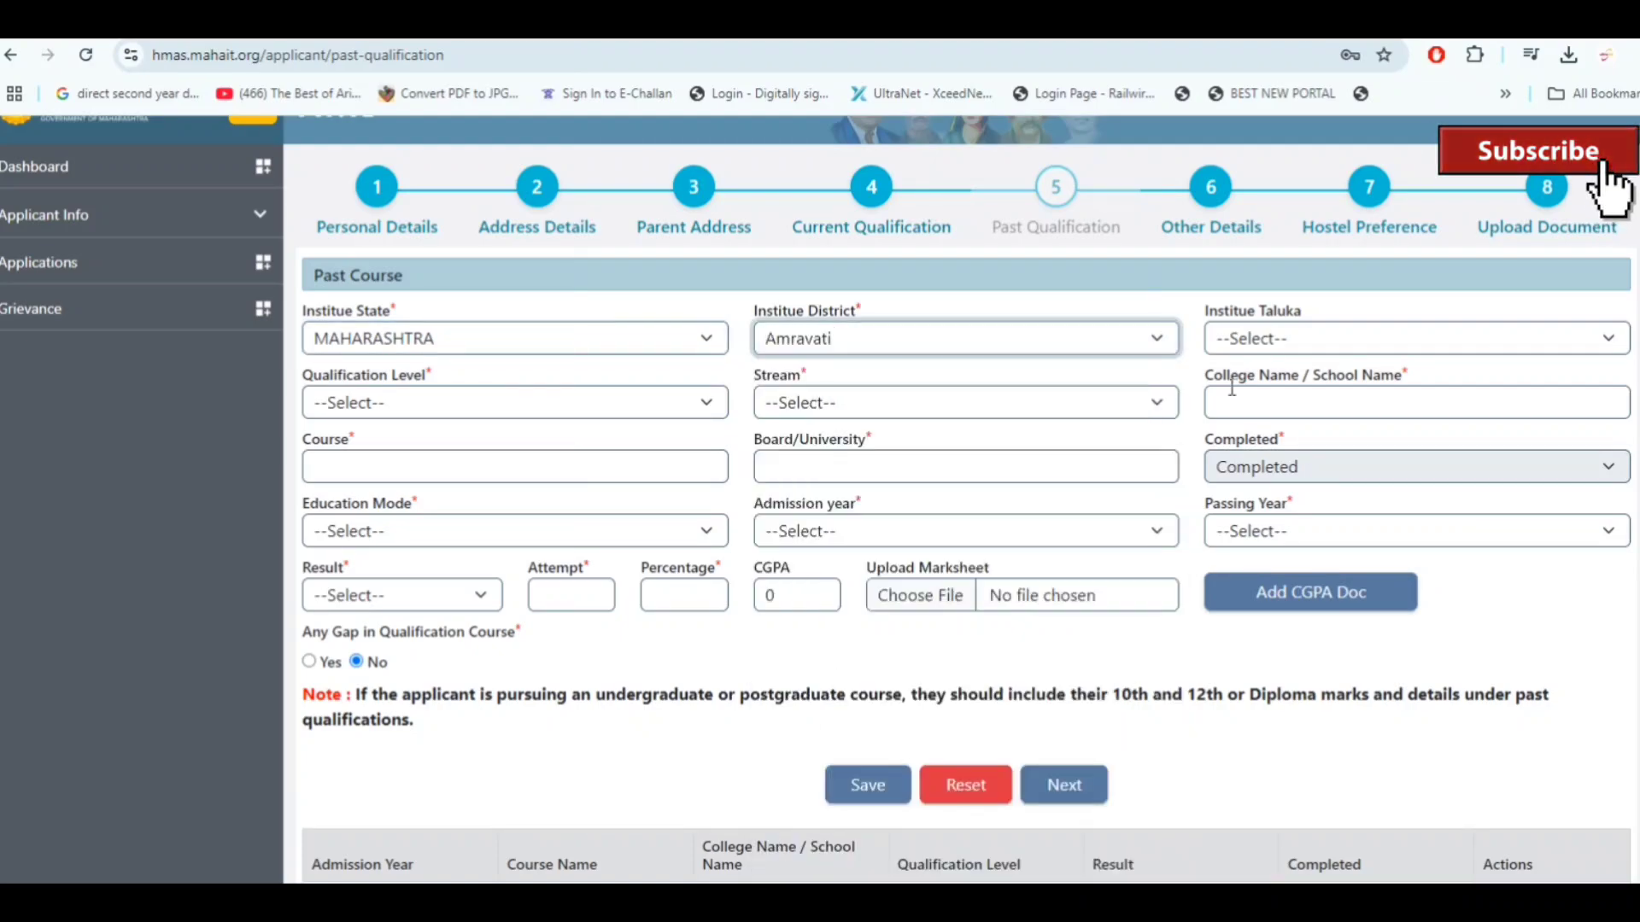
pyautogui.click(1319, 340)
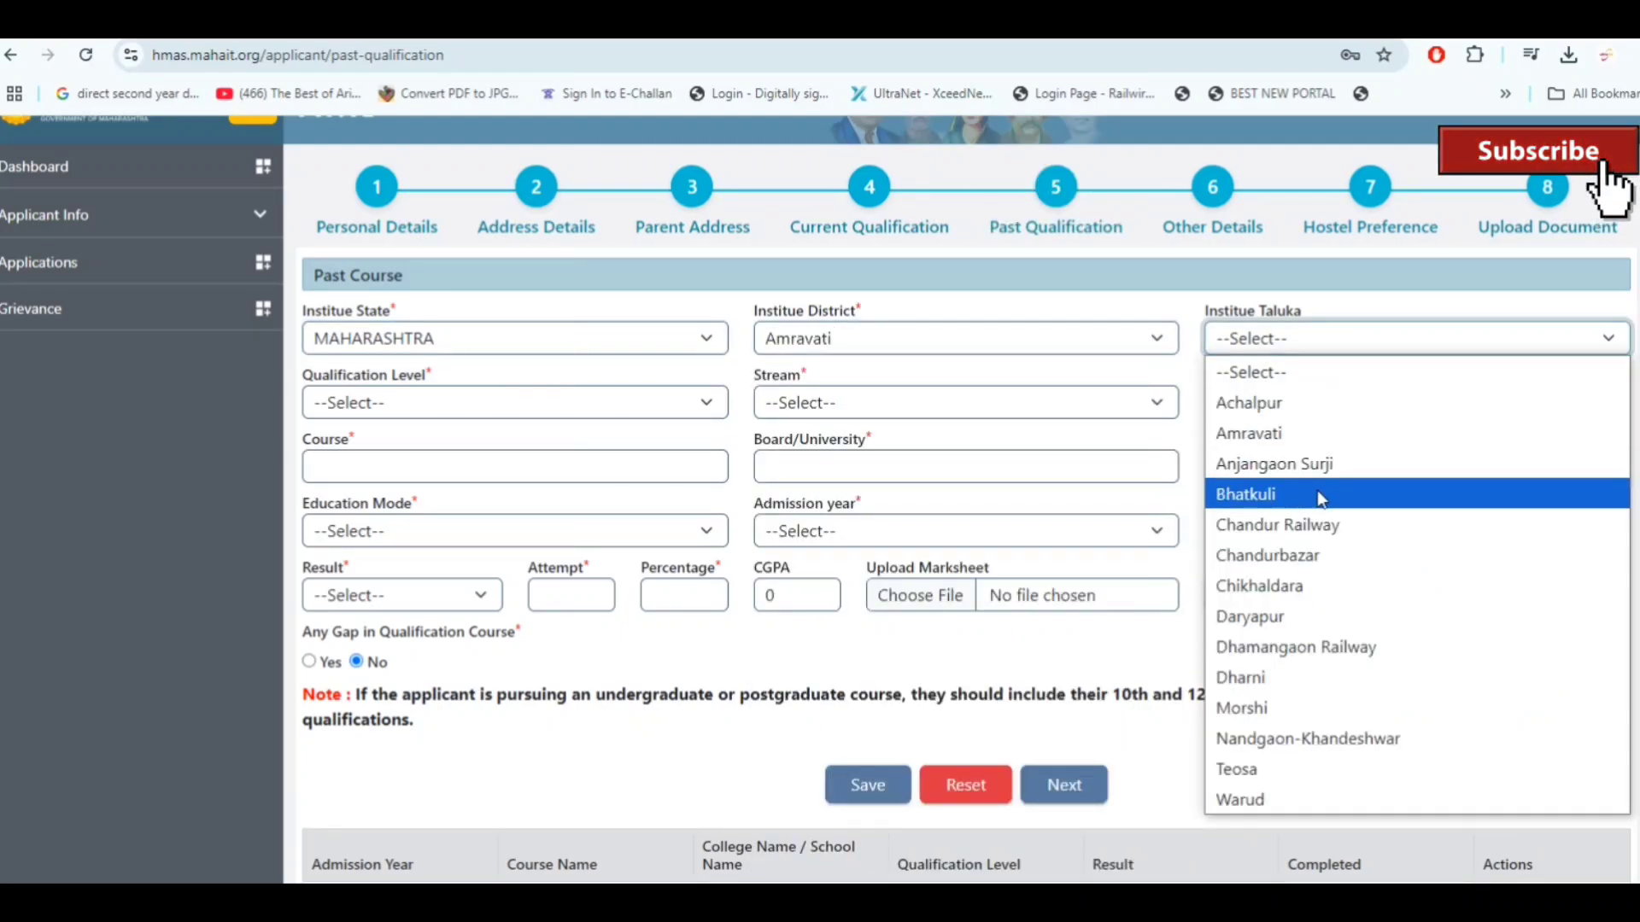